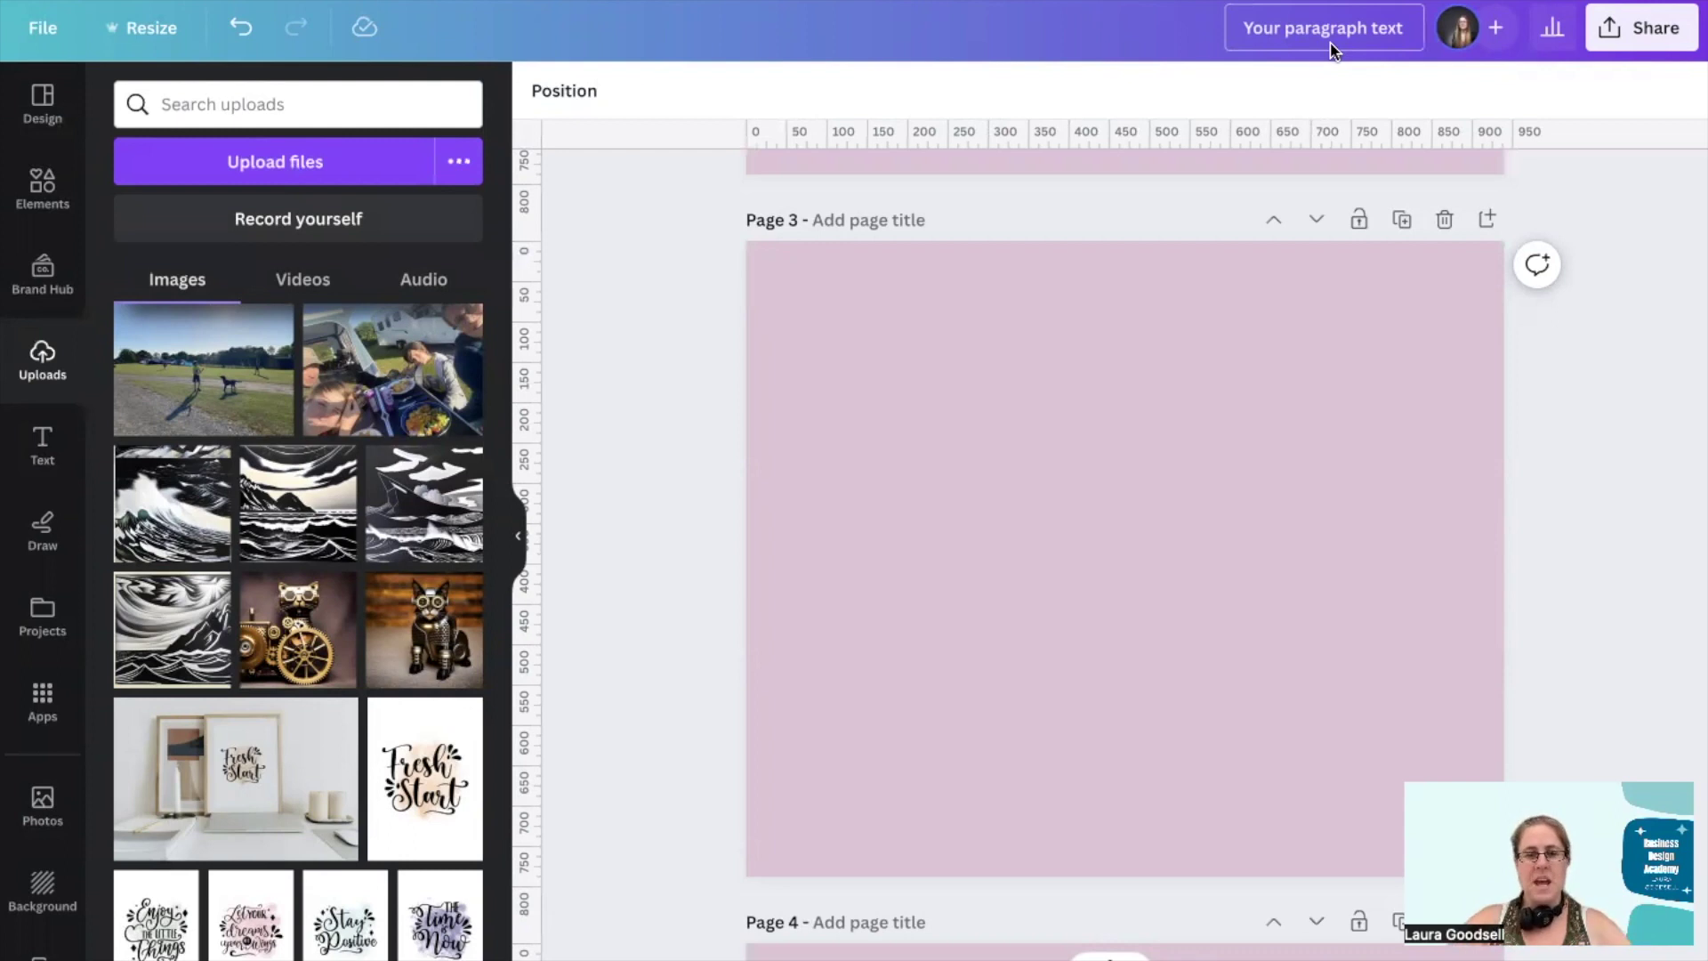
Select the blank pink background of Page 3
left_click(1093, 447)
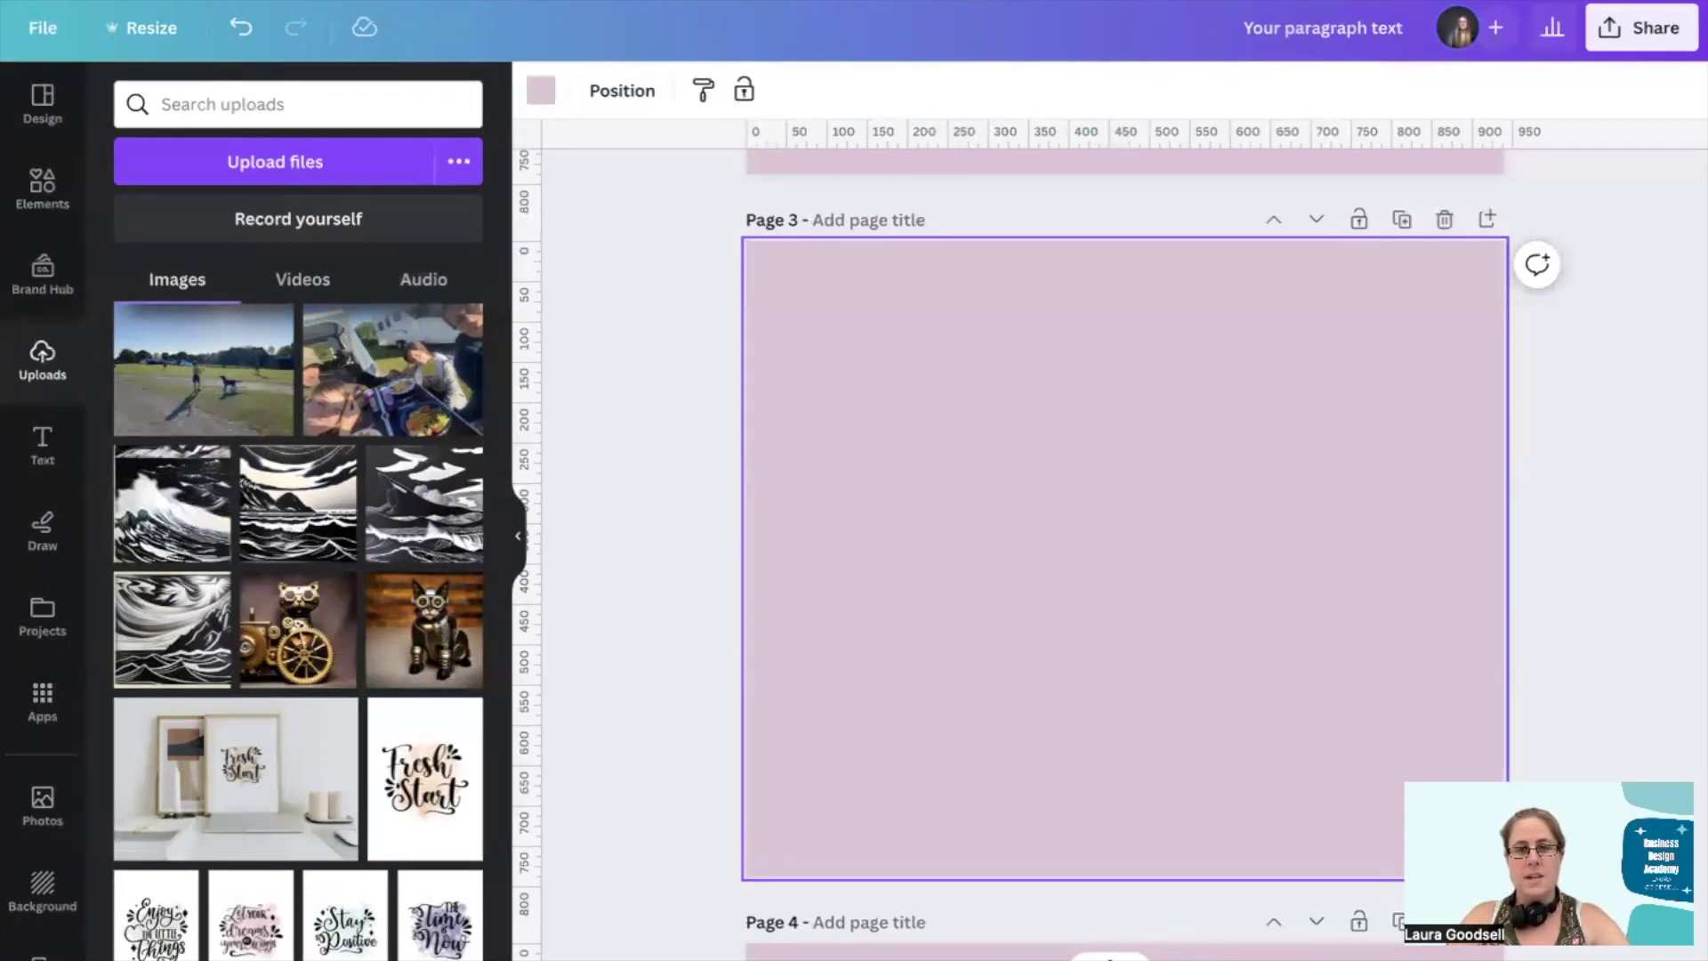
Insert a text box with the T shortcut, enlarge it slightly, and type 'huge sale'
key("t")
left_click(1045, 553)
left_click(1060, 560)
left_click_drag(1042, 542, 832, 458)
left_click(1033, 629)
left_click(1017, 556)
left_click(1016, 556)
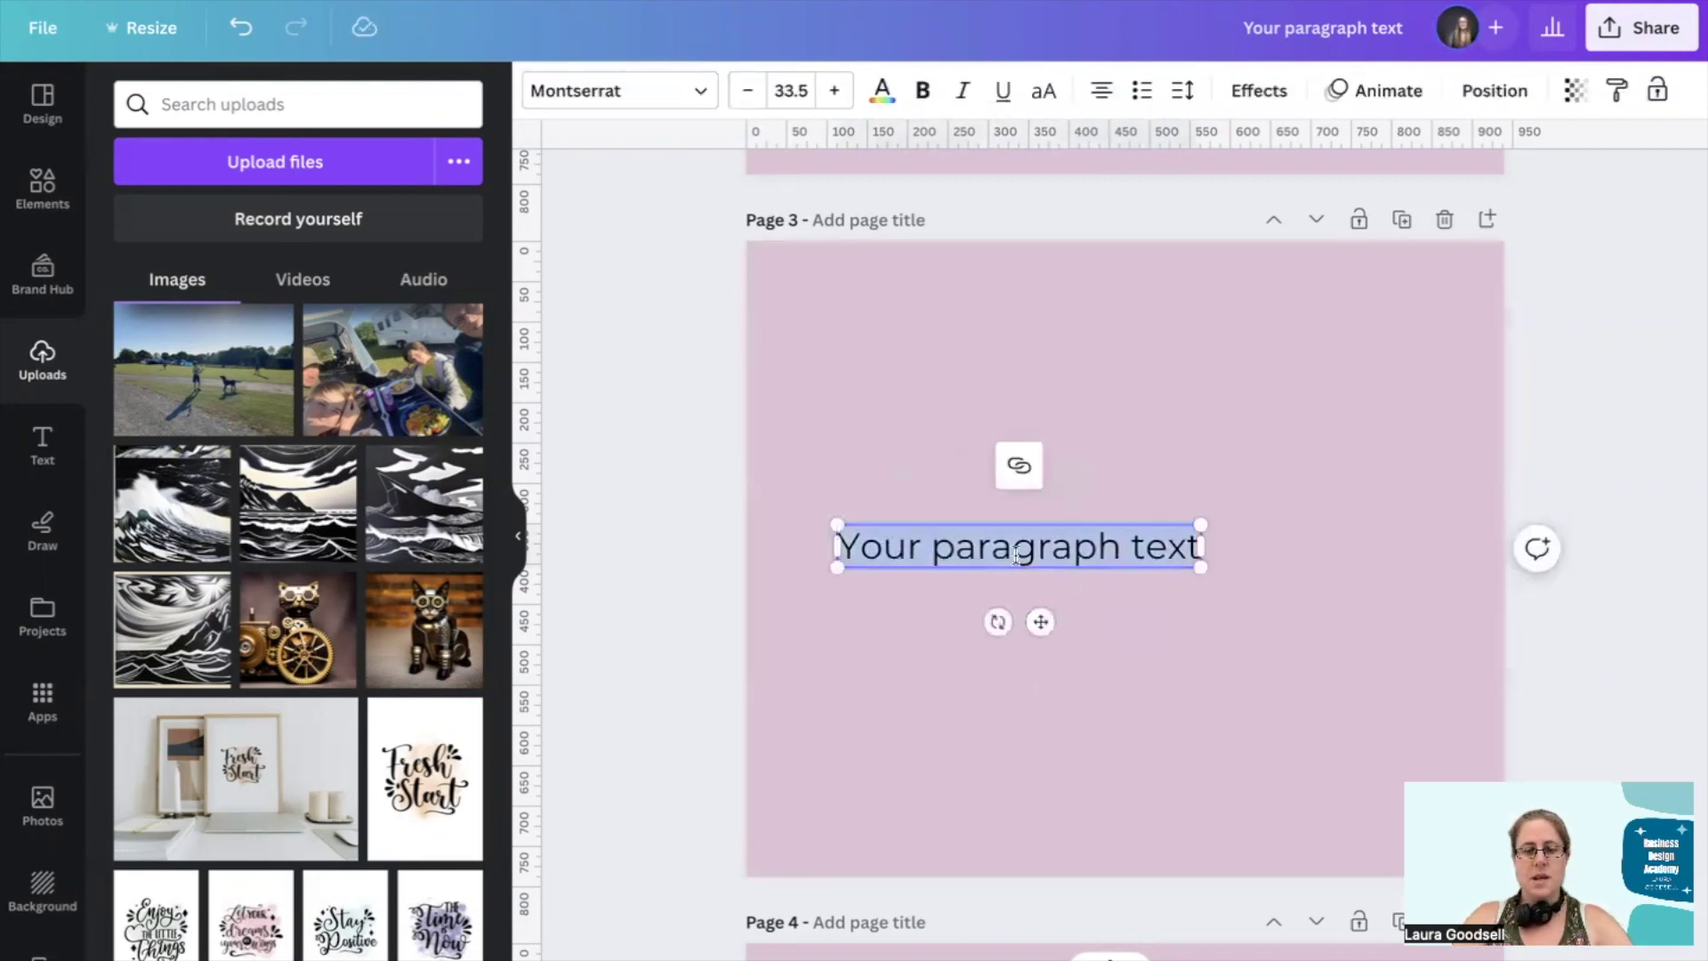
type("huge sale")
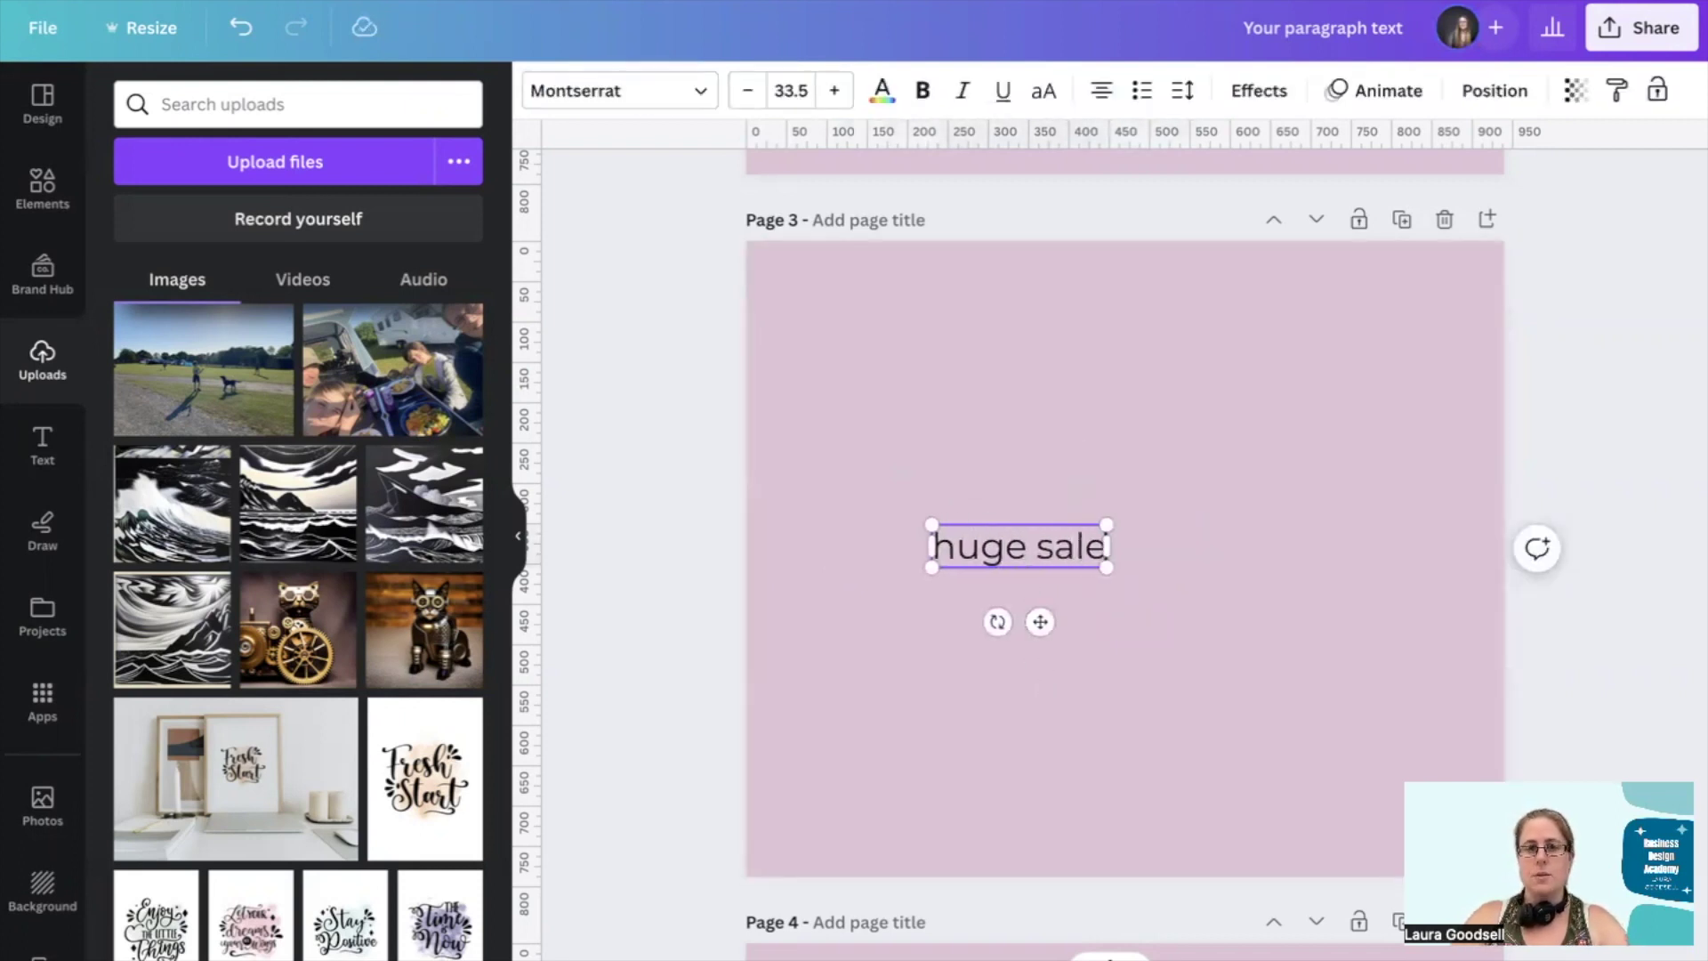
Make the text uppercase and change its font to Anton
left_click(685, 432)
left_click(982, 558)
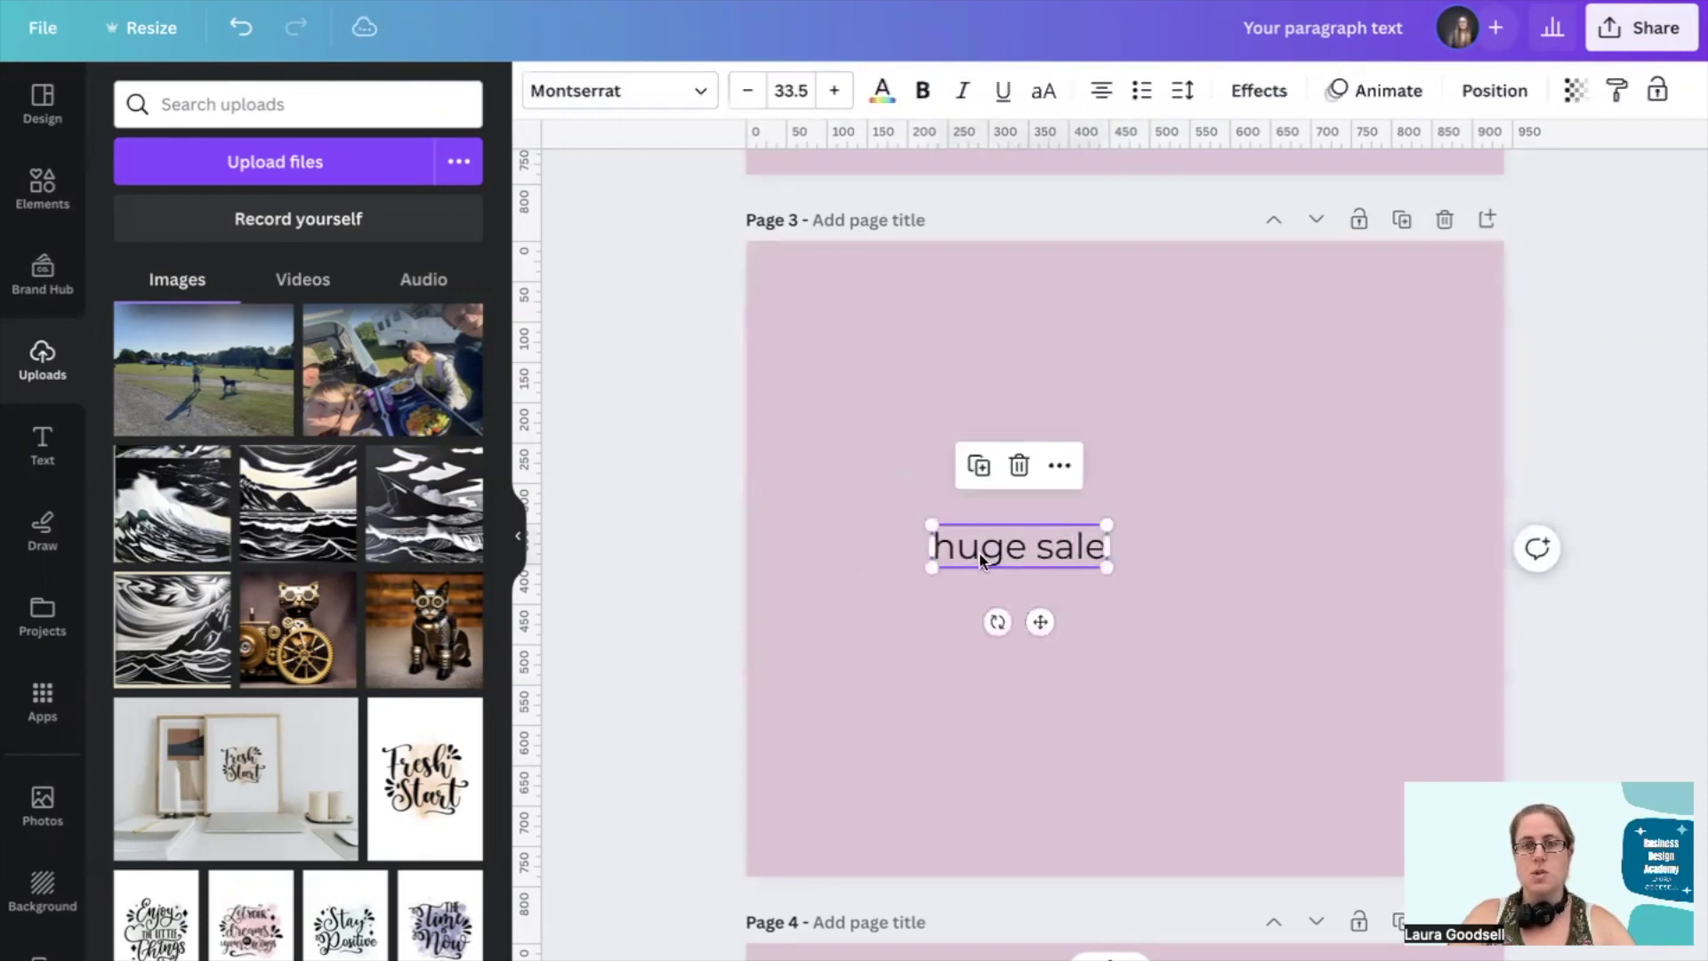
left_click(1043, 91)
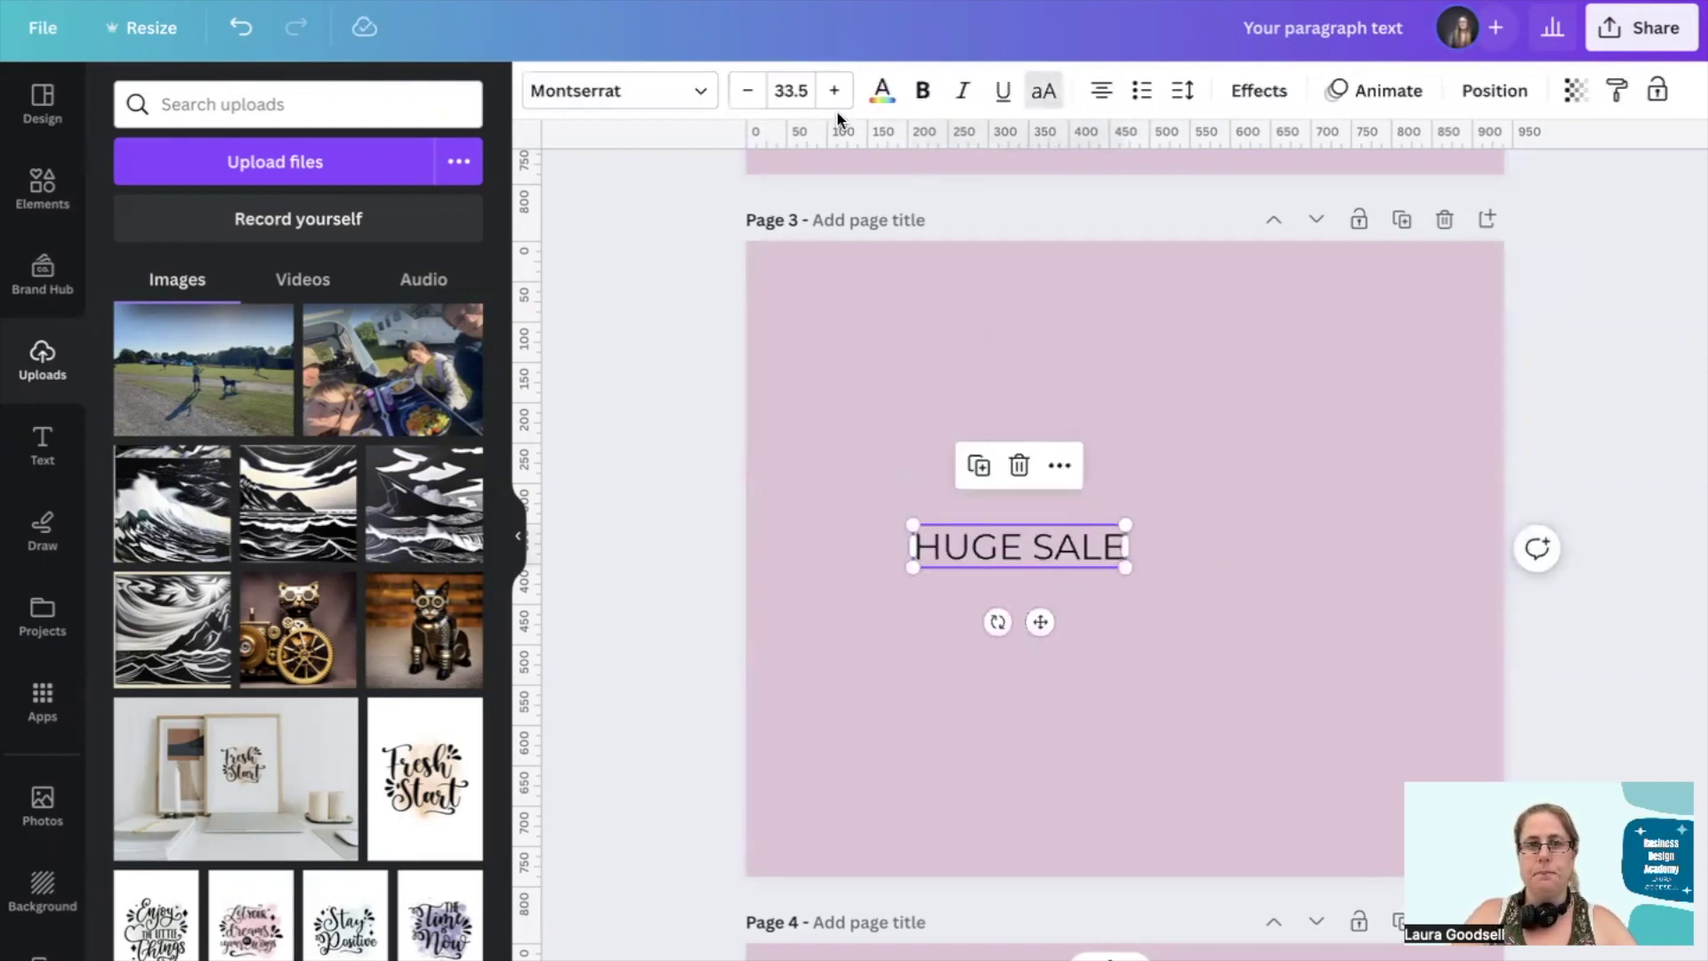
left_click(630, 108)
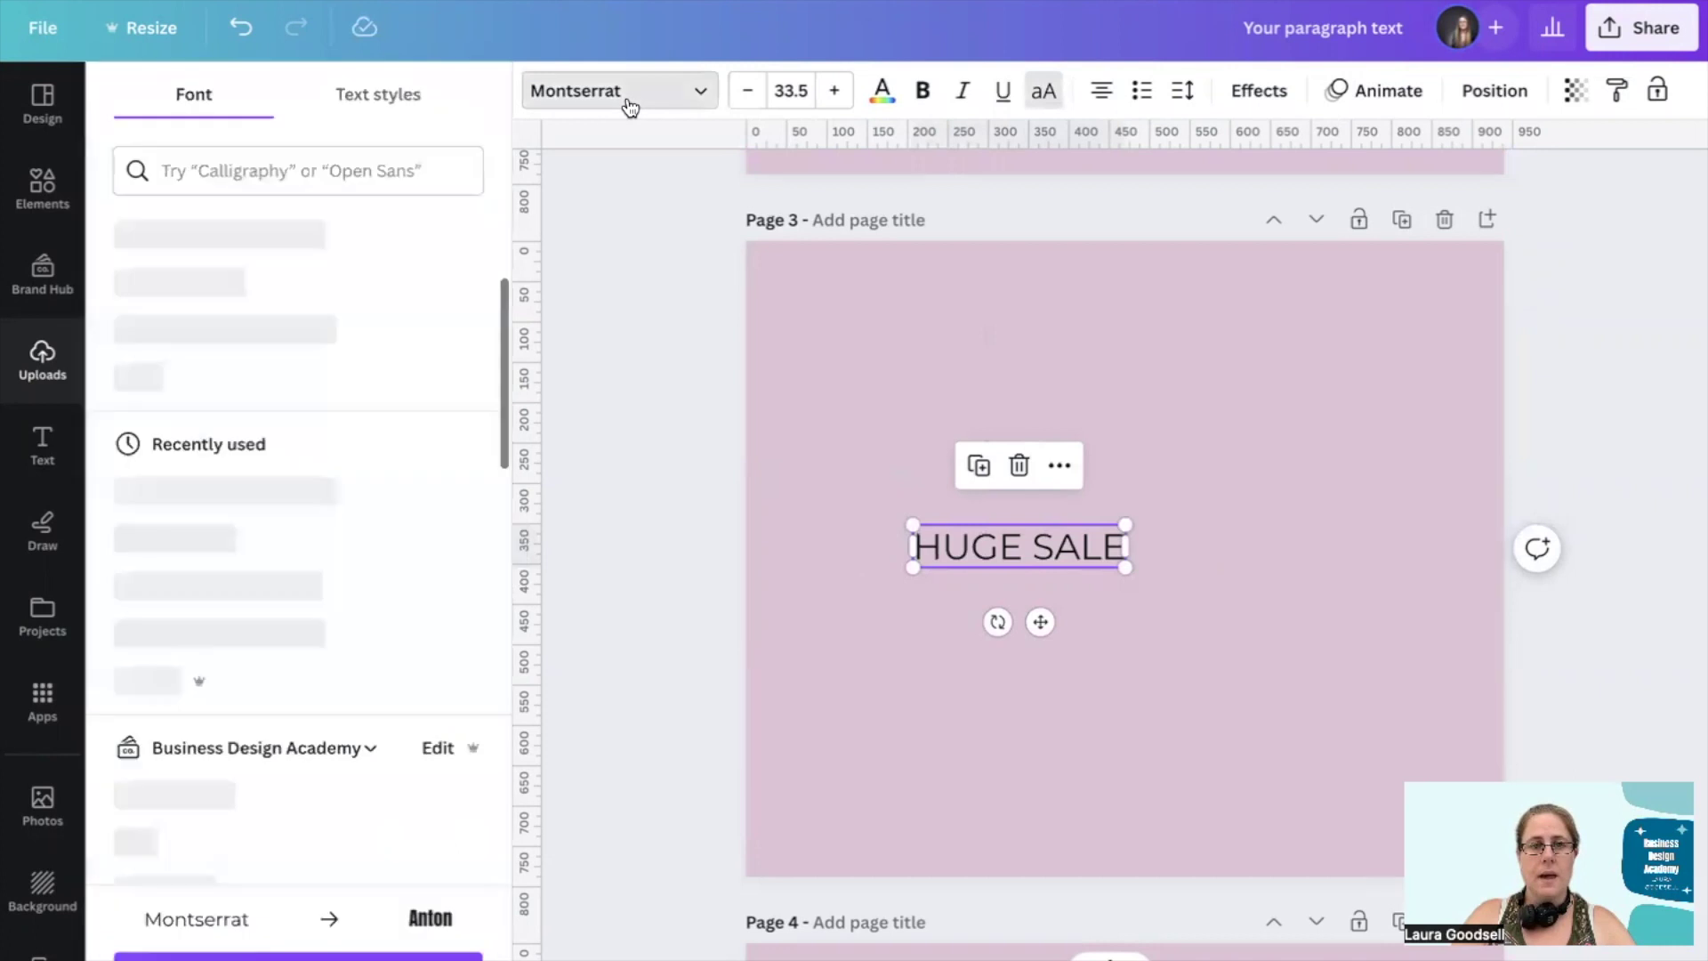
left_click(353, 839)
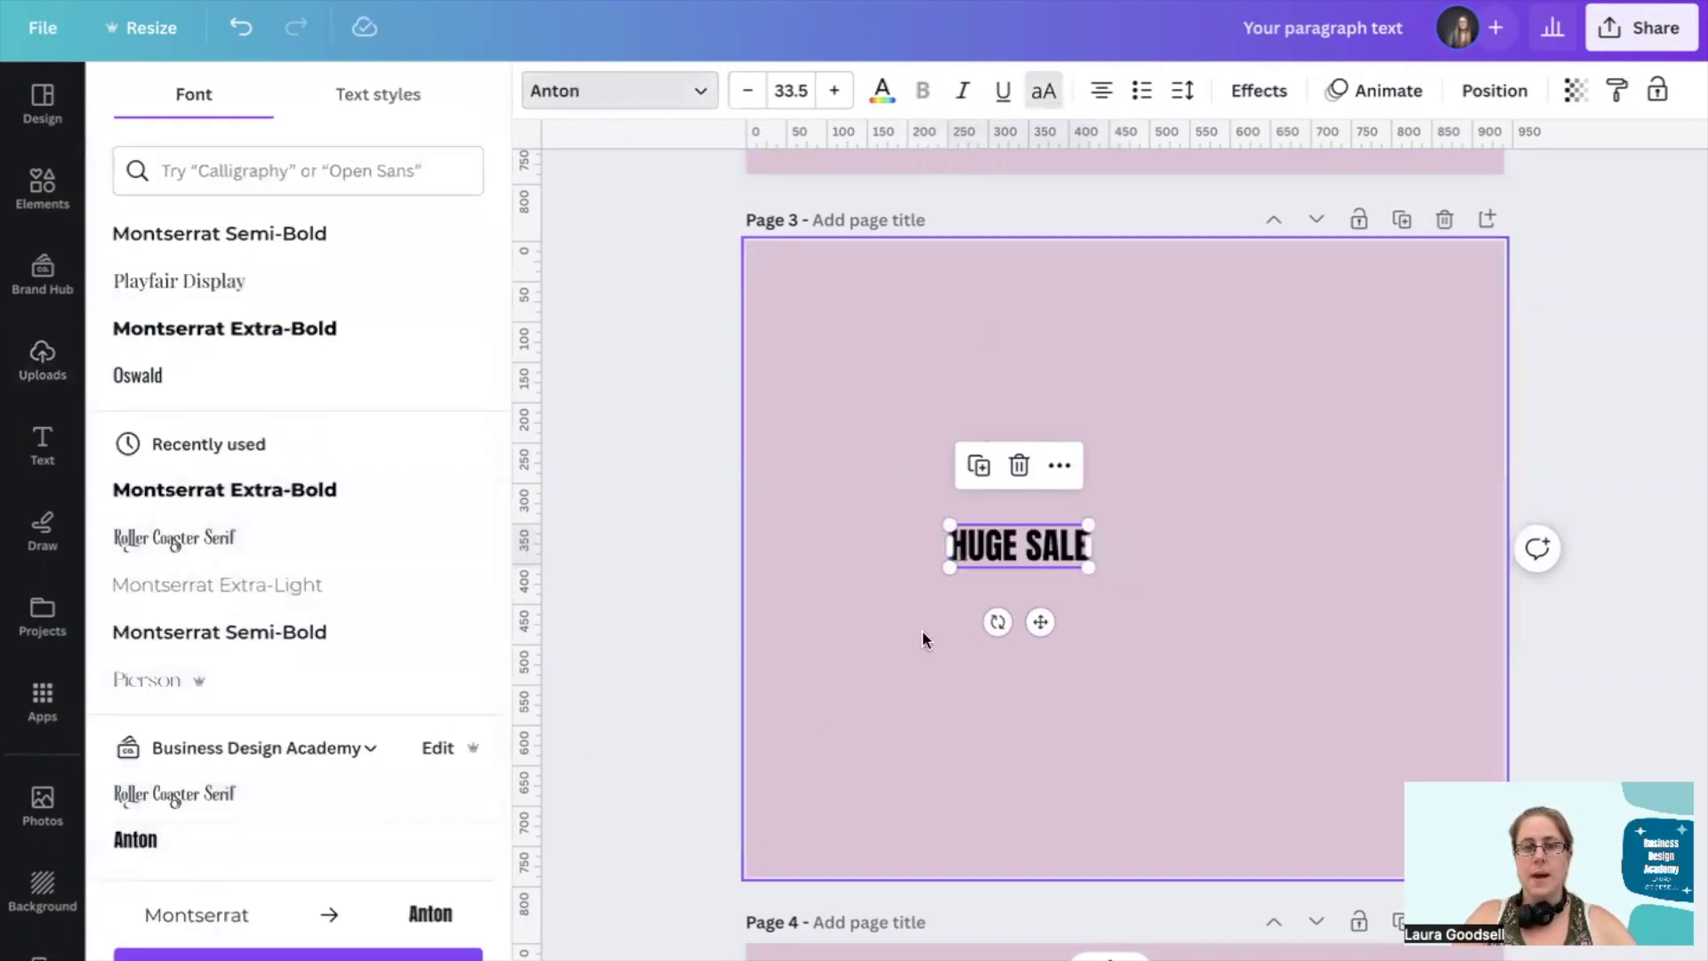
Enlarge HUGE SALE to about size 101 and centre it horizontally on the page
left_click_drag(948, 518, 862, 495)
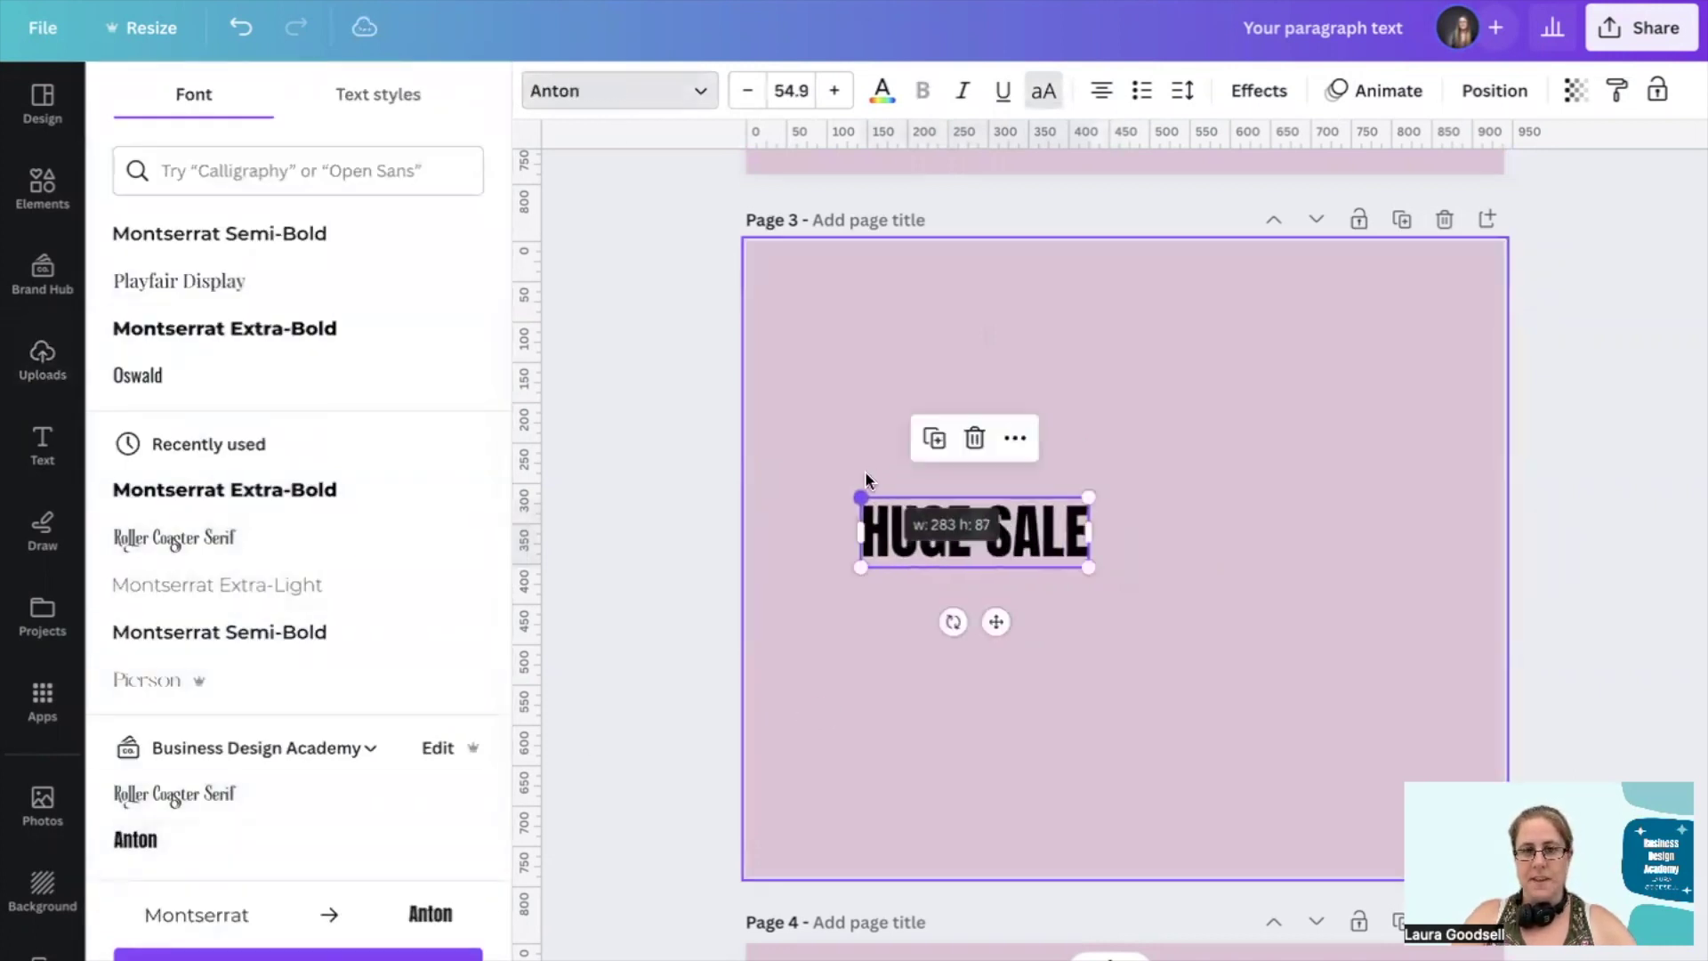
left_click_drag(1090, 568, 1275, 647)
left_click(951, 640)
left_click(1060, 555)
left_click_drag(1060, 556, 1114, 552)
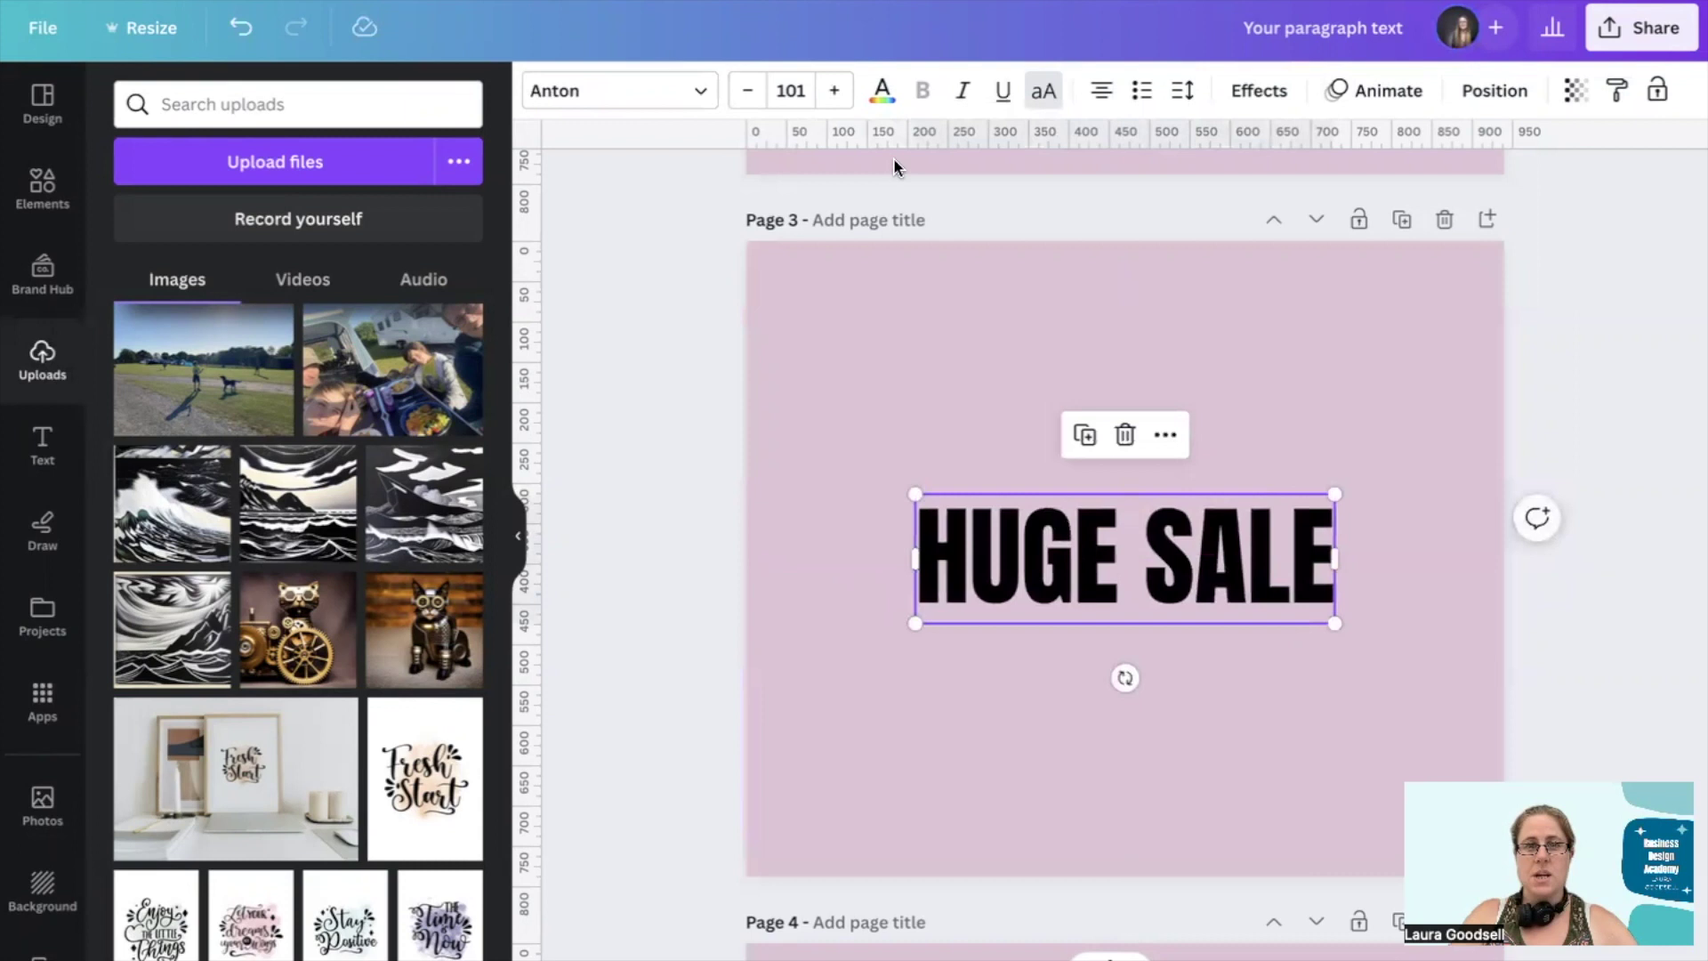
Change the HUGE SALE text colour to white
left_click(882, 89)
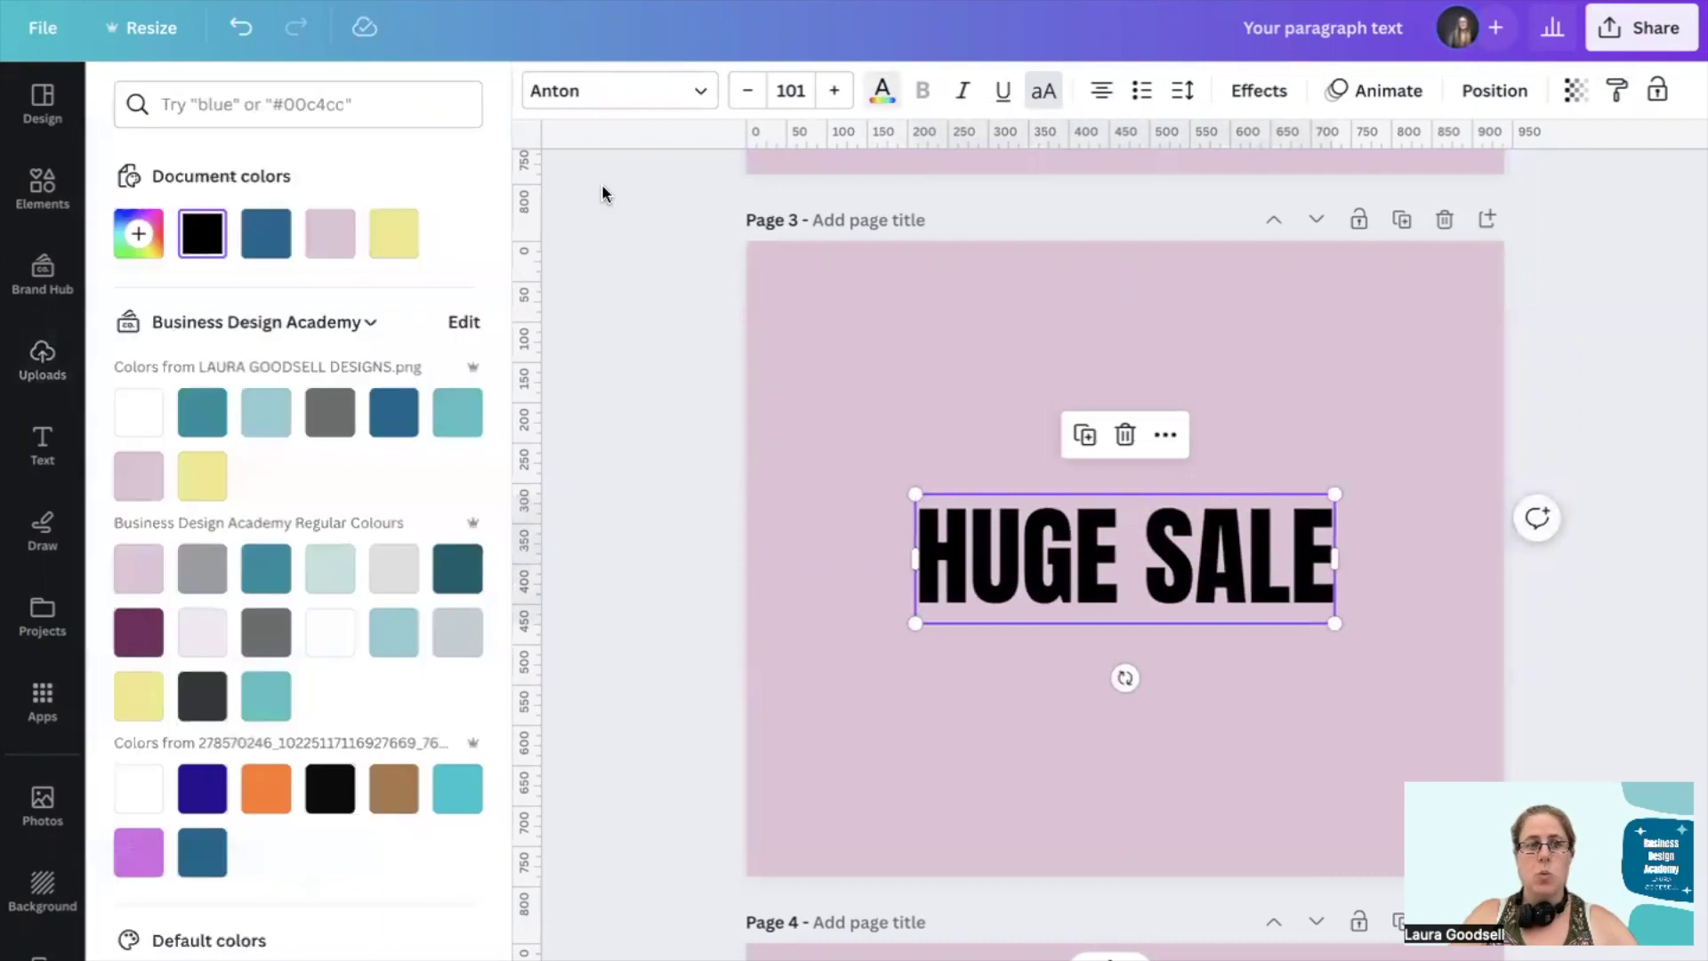
left_click(153, 429)
left_click(694, 595)
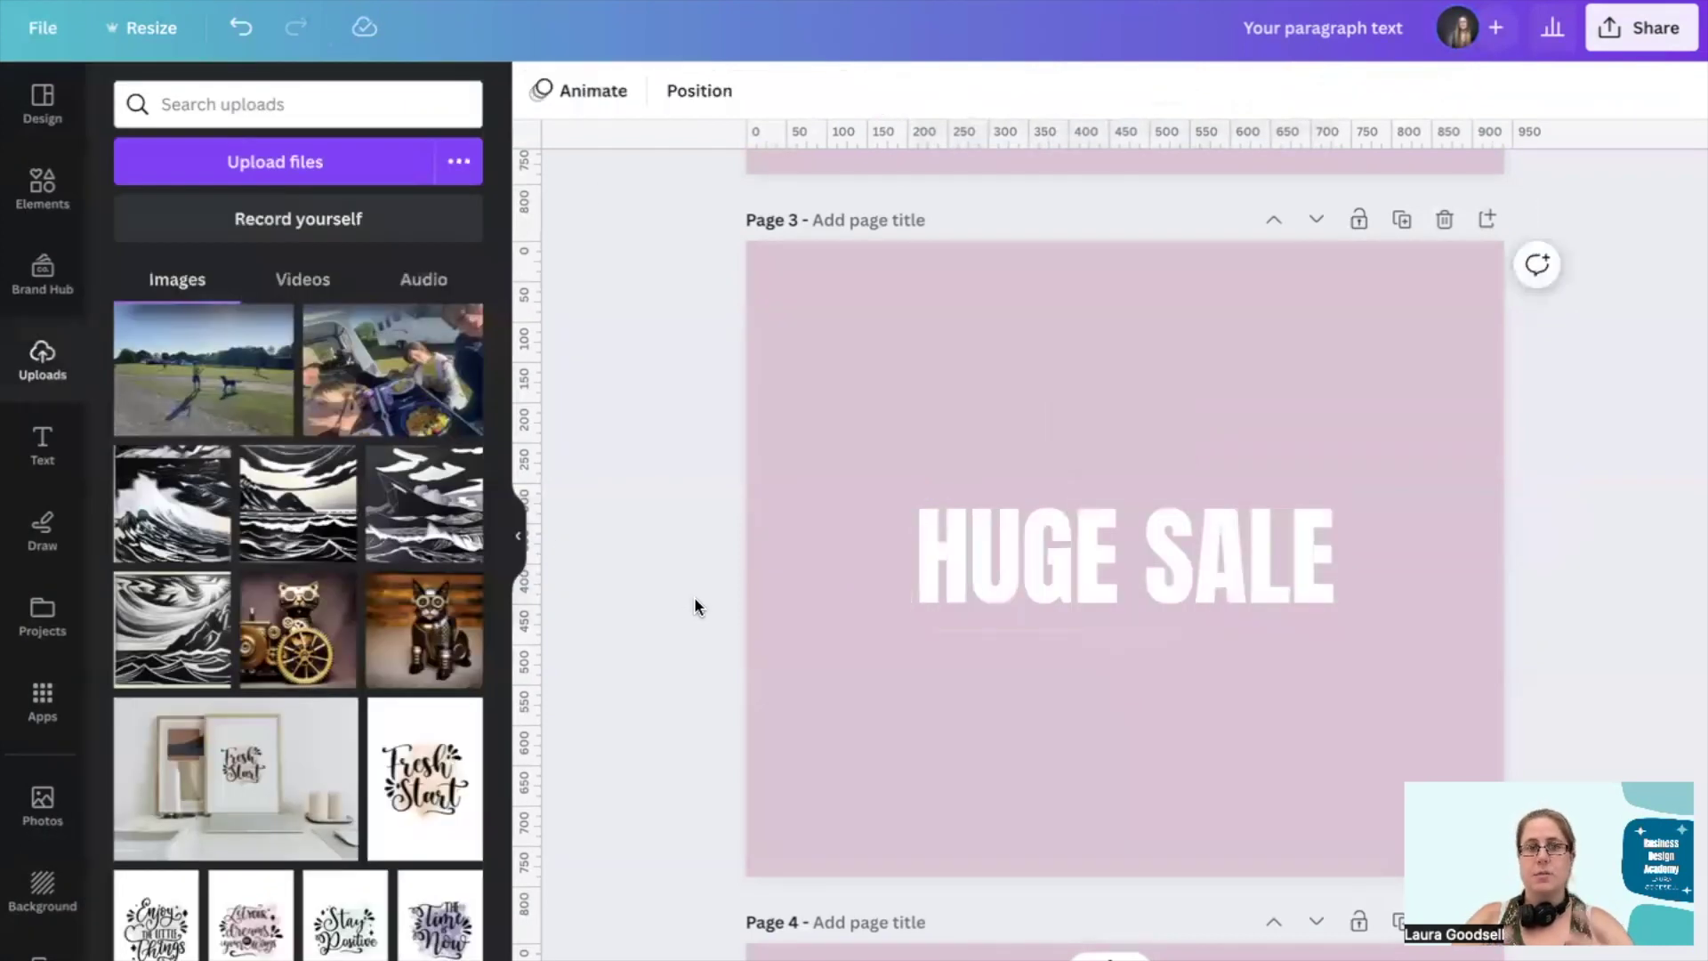
Scroll through the pages, then open and cancel the Upload files picker
scroll(693, 596, "down", 2)
scroll(694, 596, "up", 1)
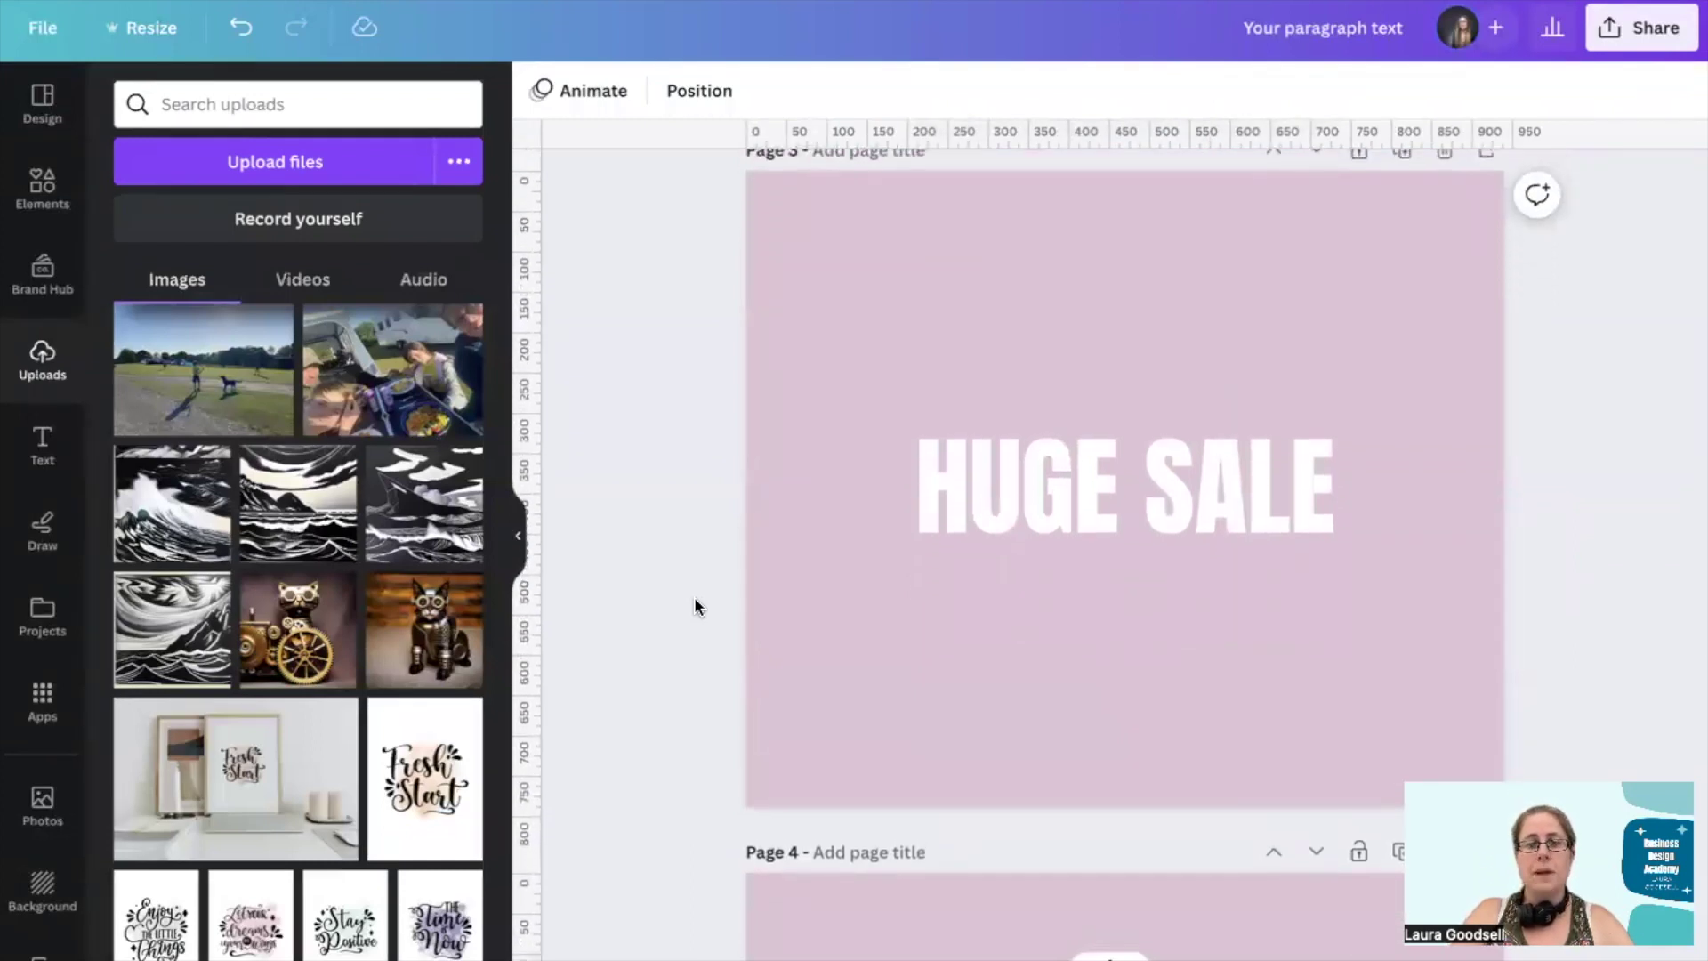
scroll(694, 596, "down", 10)
scroll(695, 604, "down", 5)
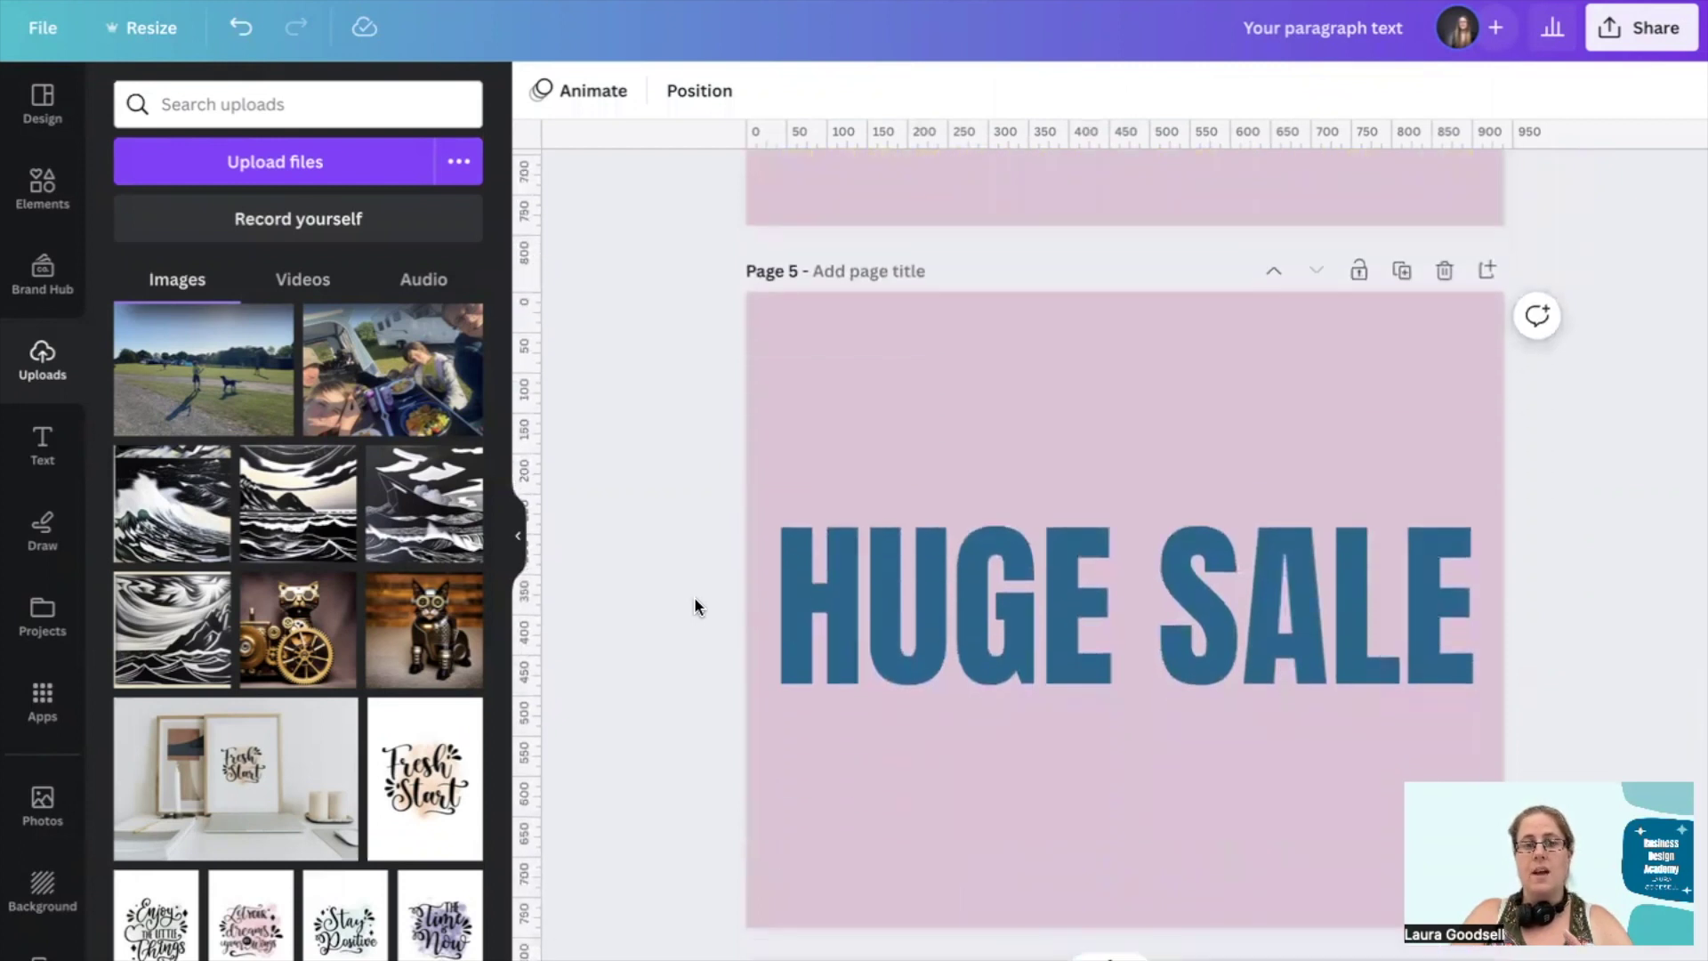
scroll(718, 836, "up", 15)
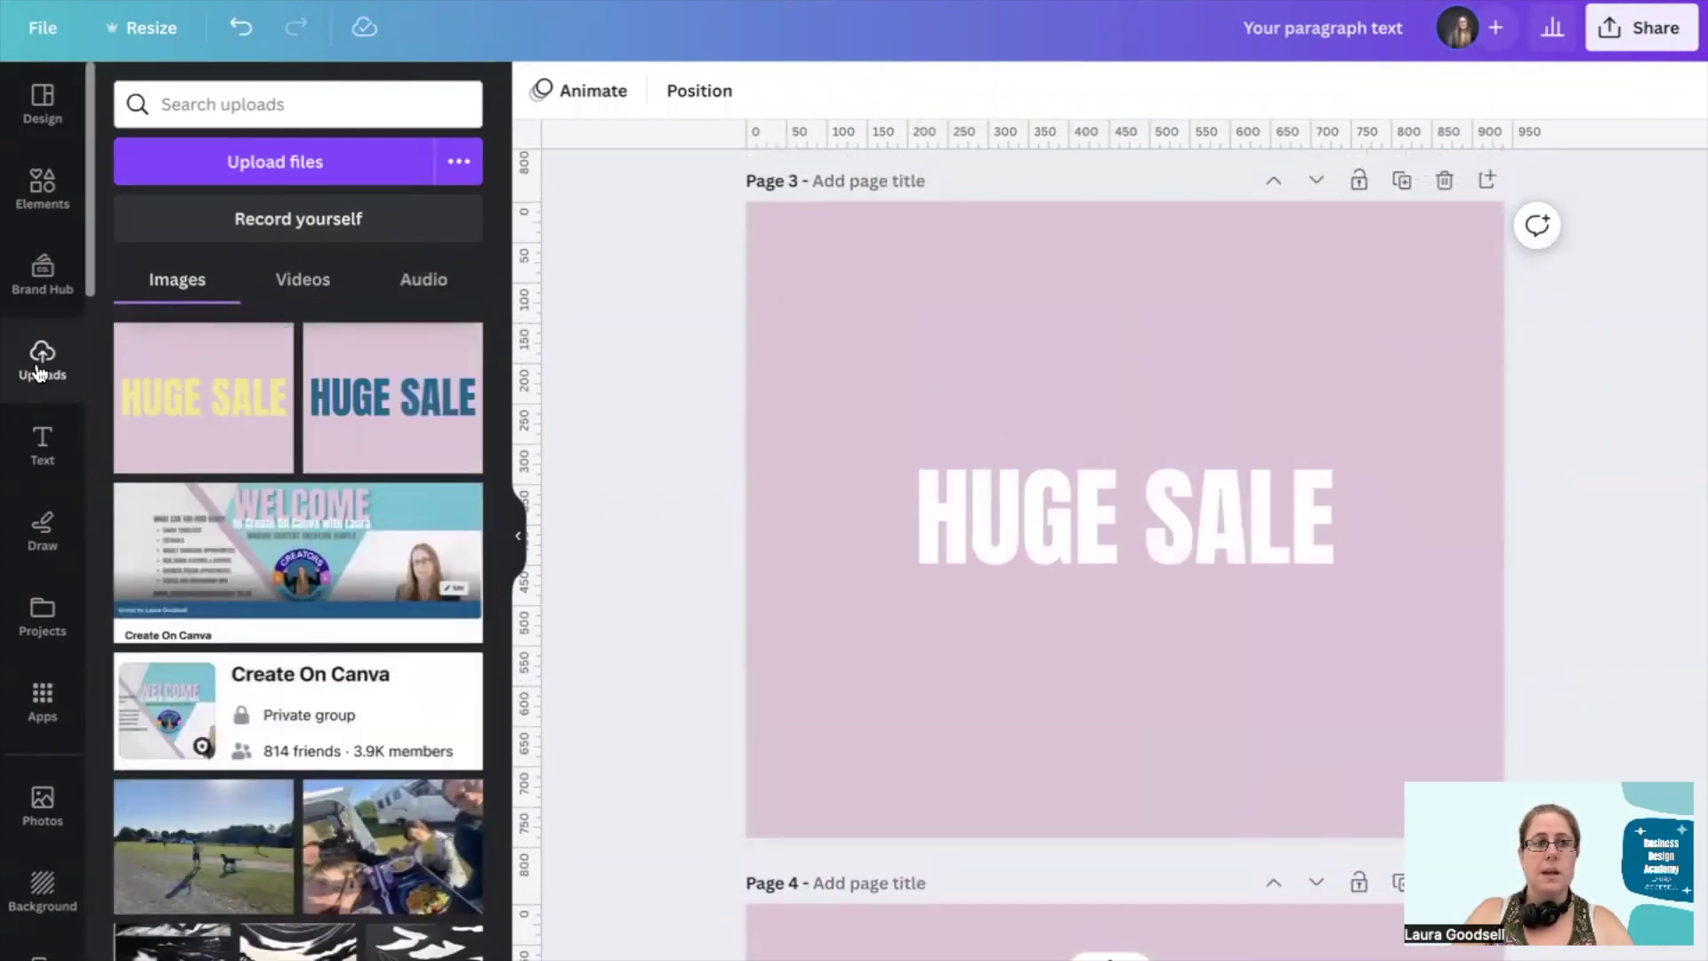
left_click(336, 169)
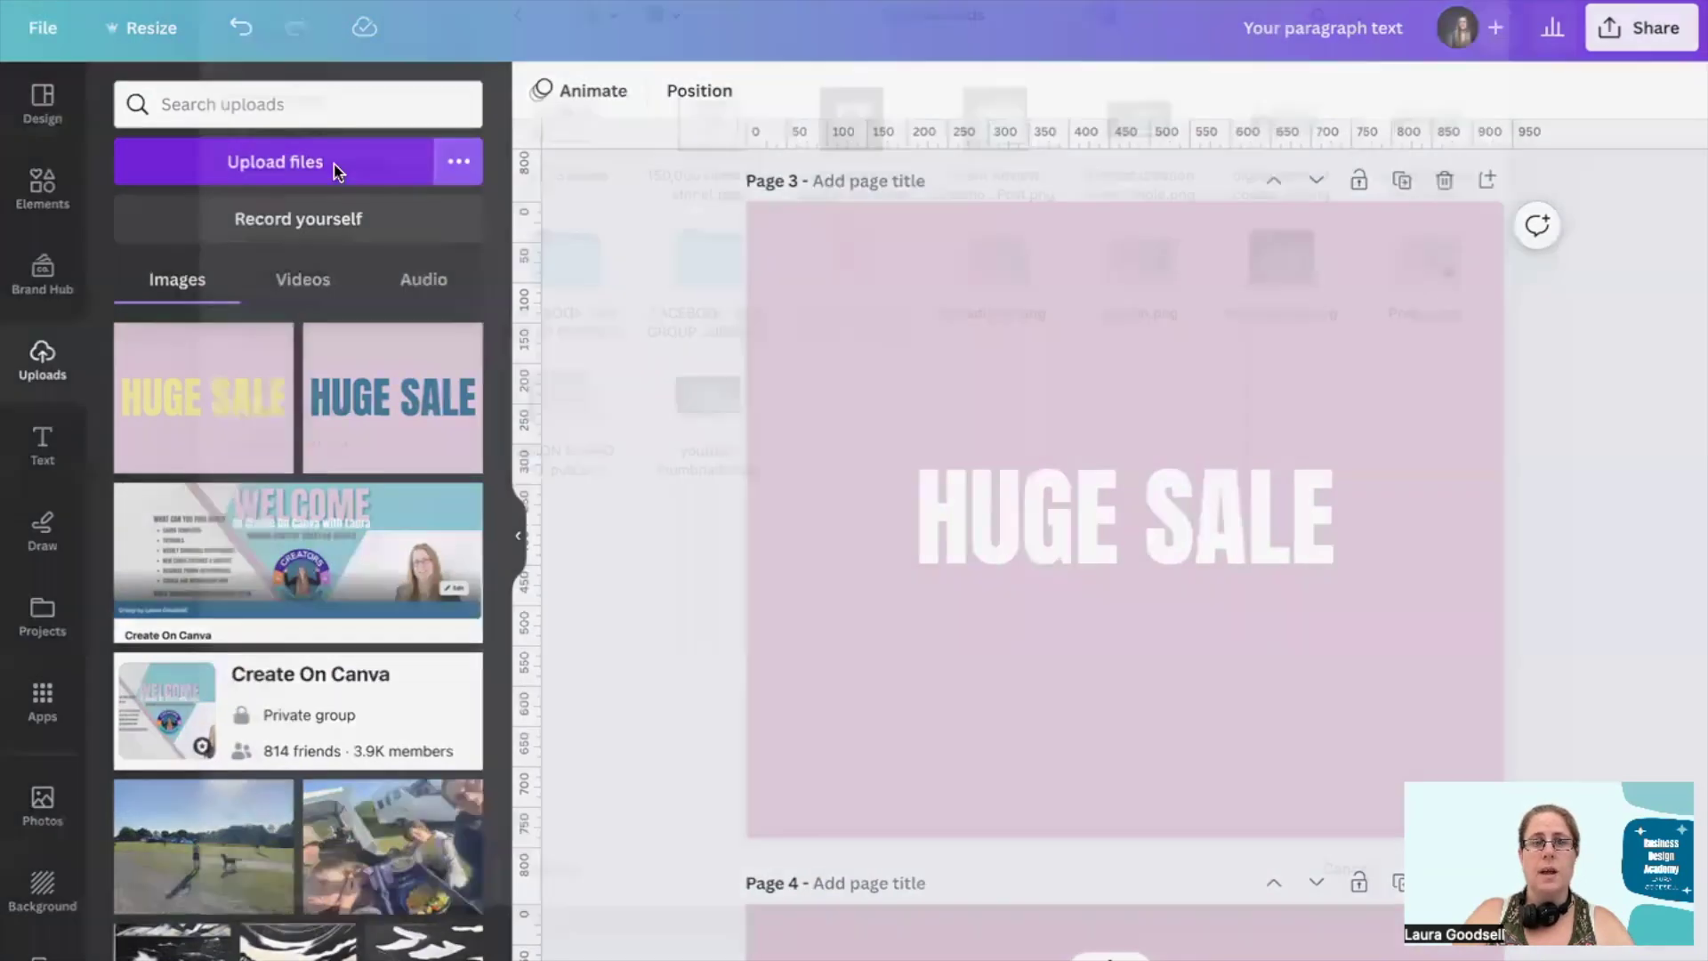
left_click(1345, 906)
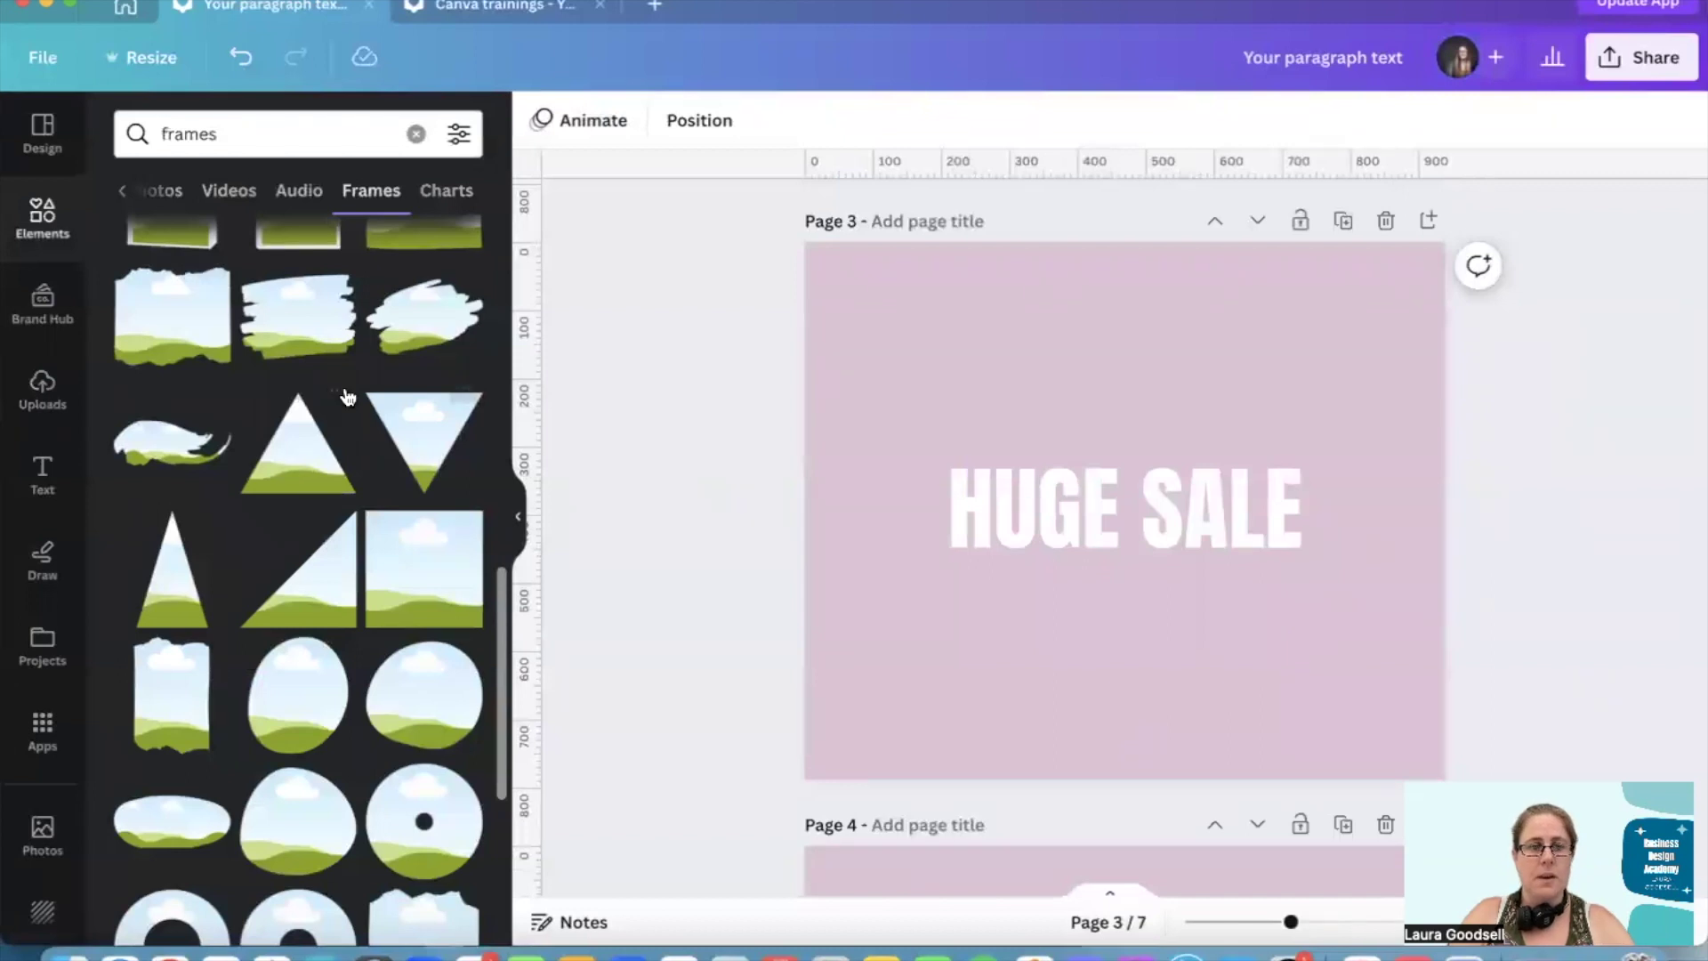
Add an upright triangle frame, shrink it slightly, and place it over the word HUGE
left_click(299, 451)
left_click_drag(1158, 589, 1037, 547)
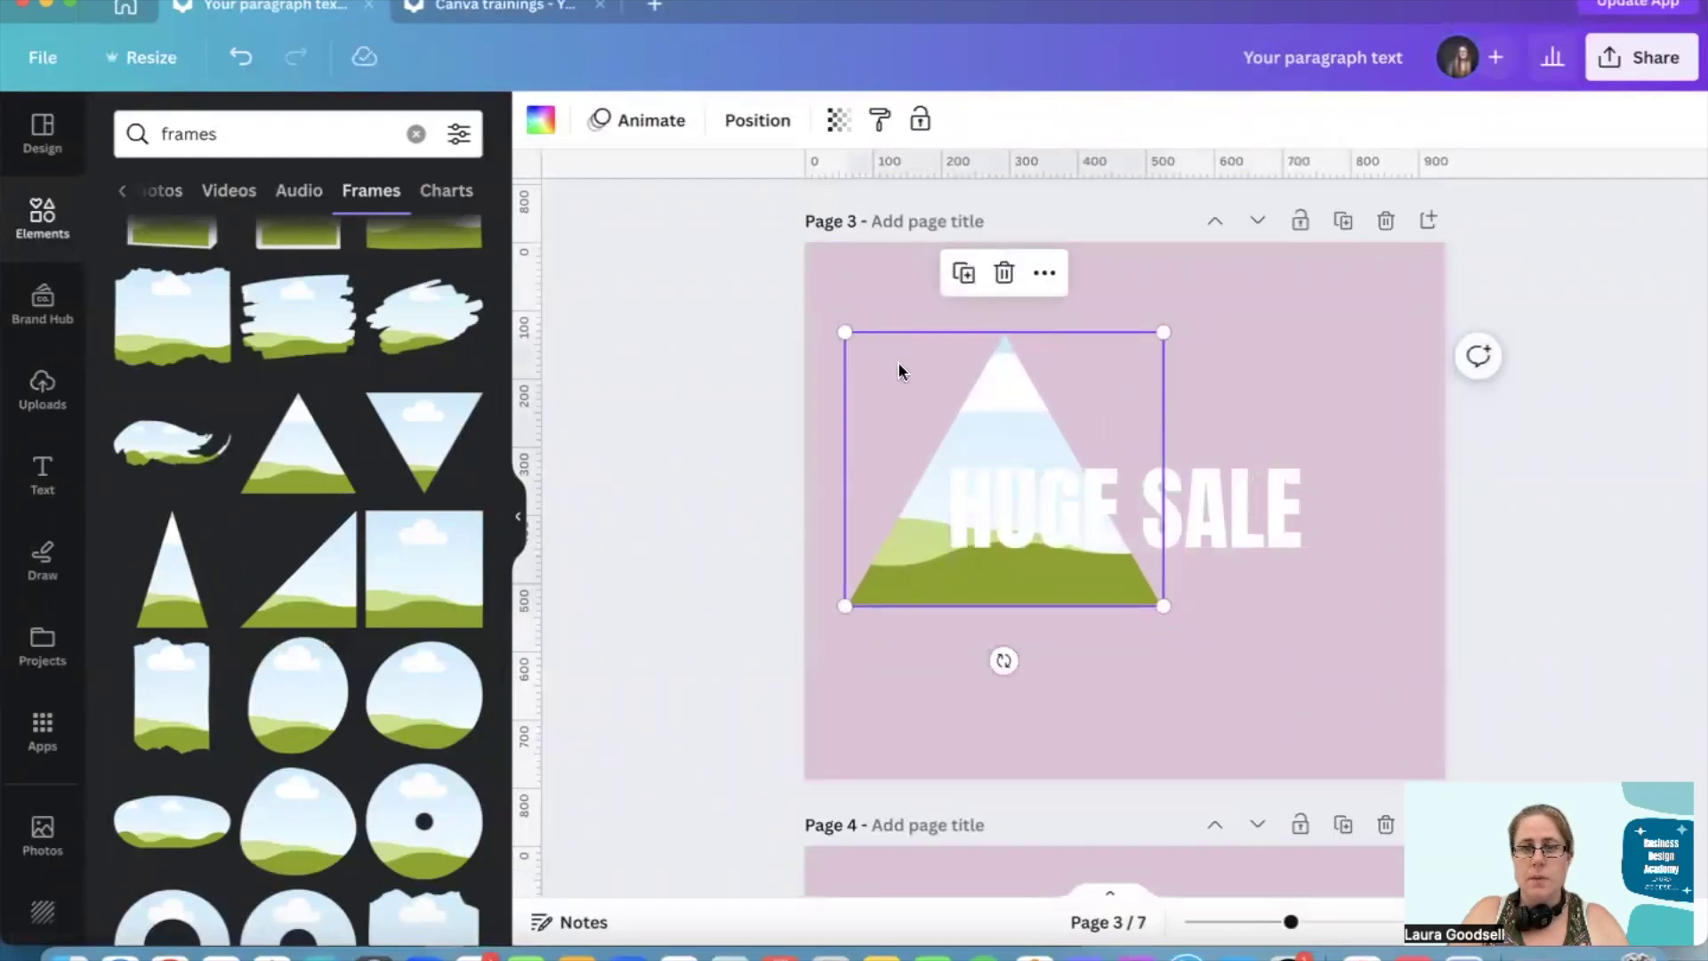
left_click_drag(845, 332, 880, 363)
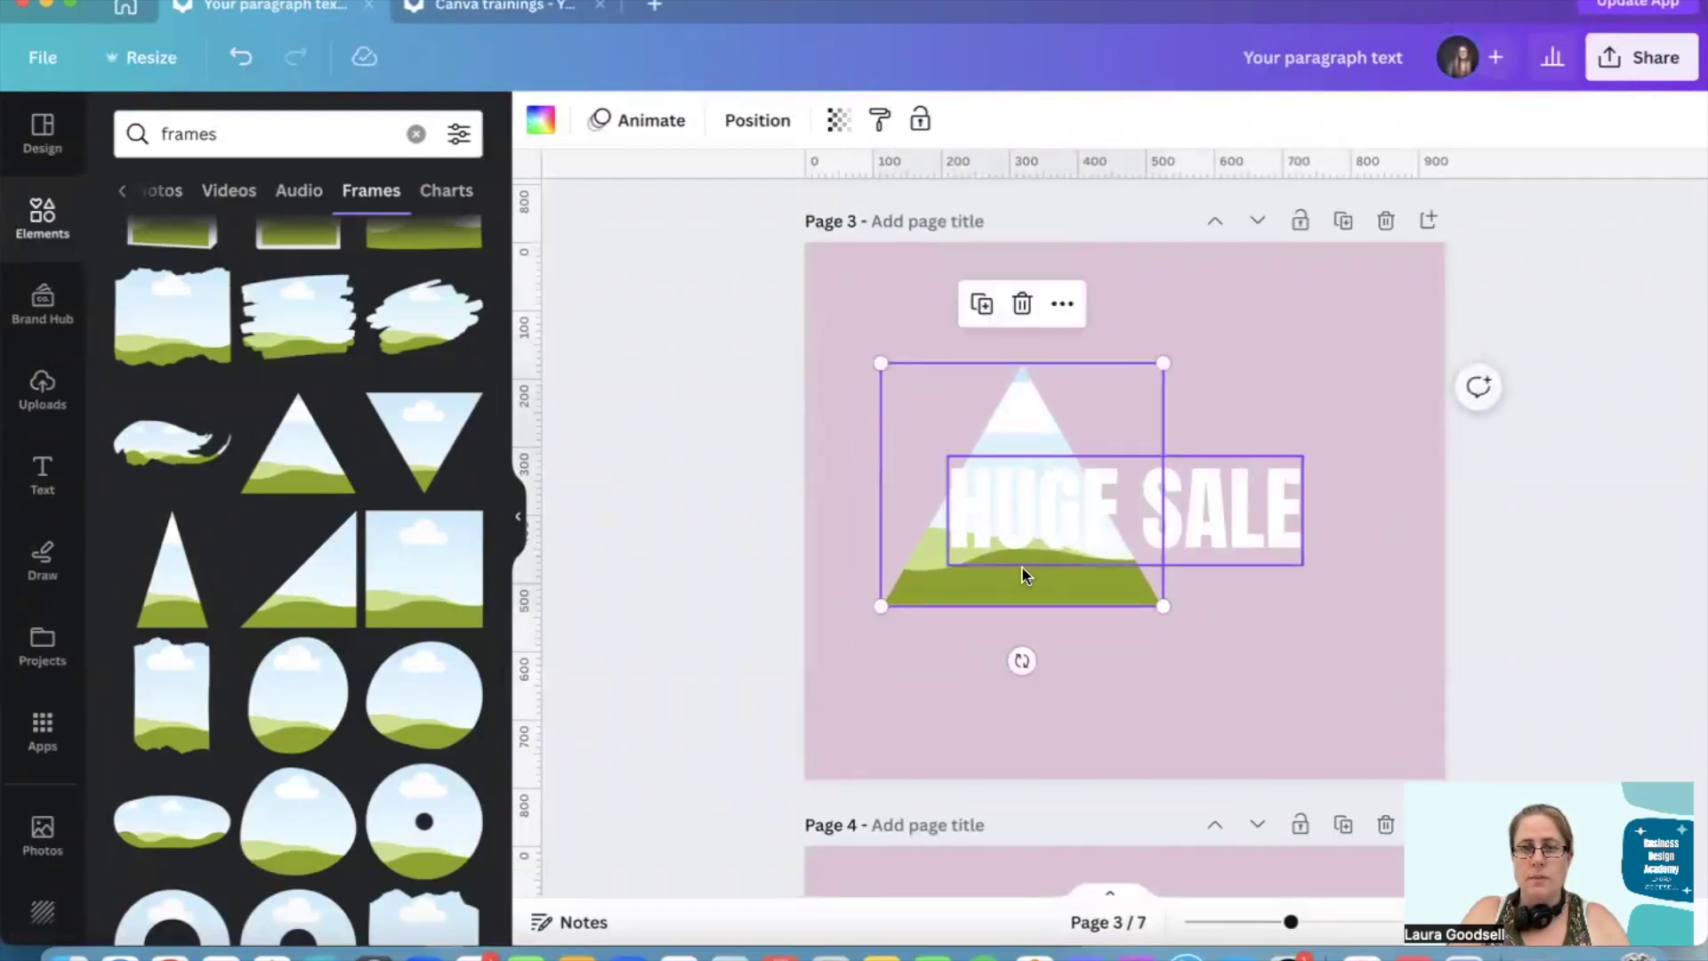
left_click_drag(1045, 591, 1031, 561)
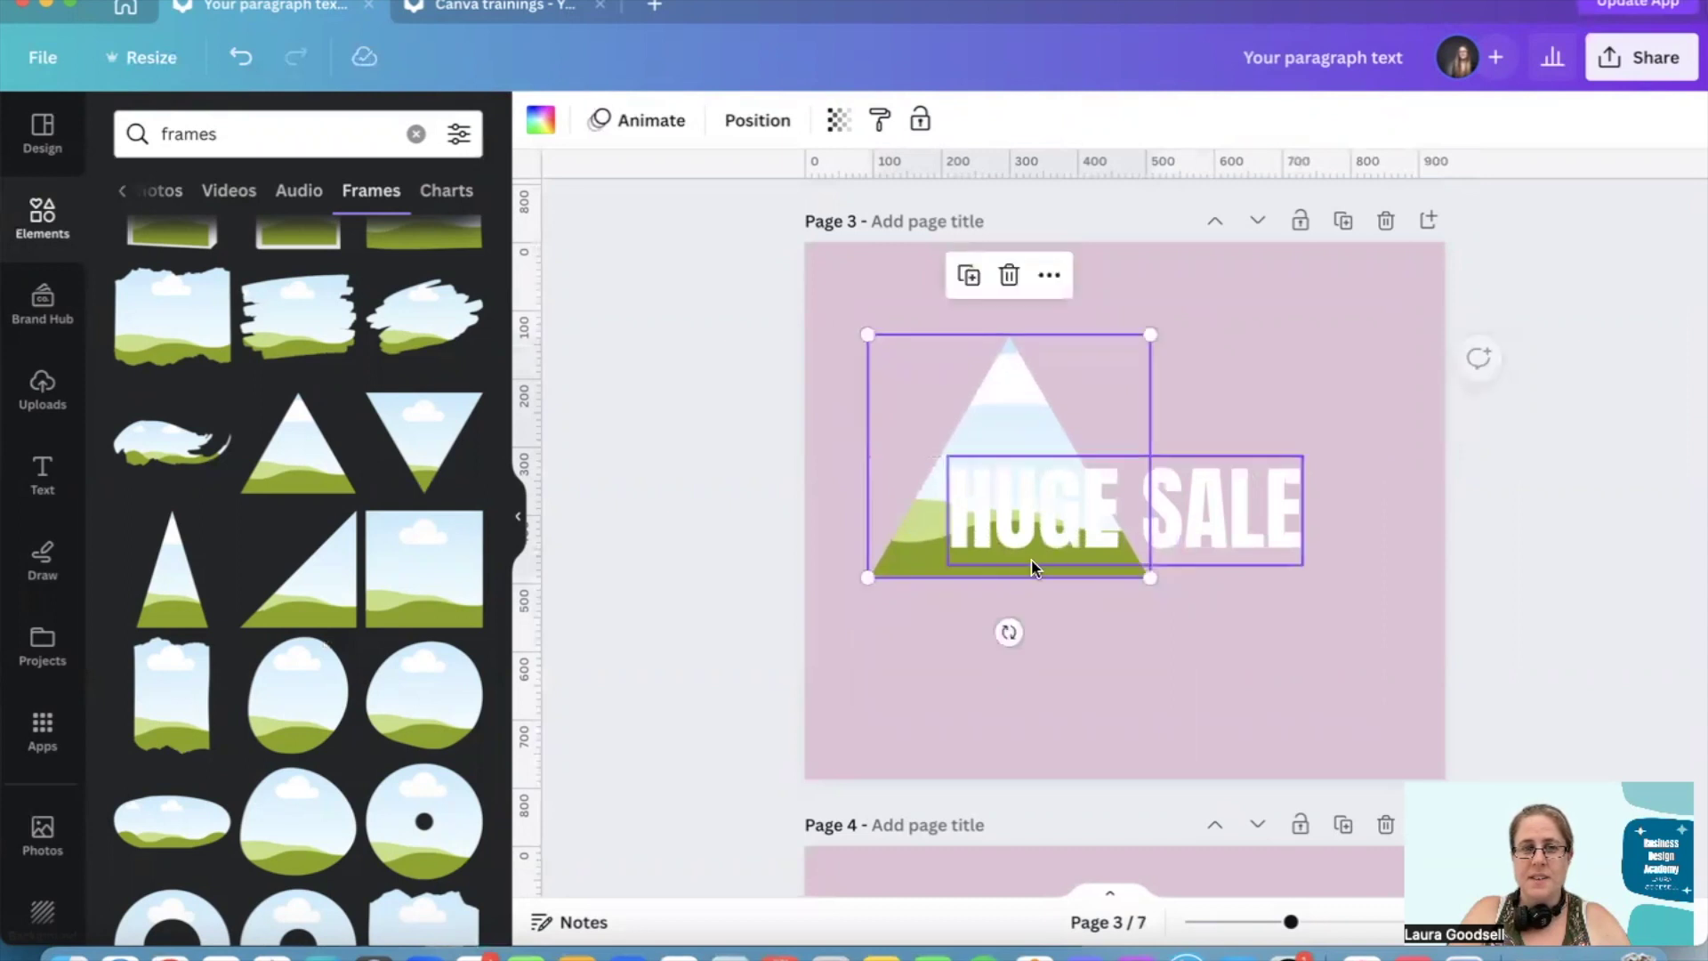
Add an inverted-triangle frame, size it, and set it beside the upright triangle over SALE
left_click(463, 432)
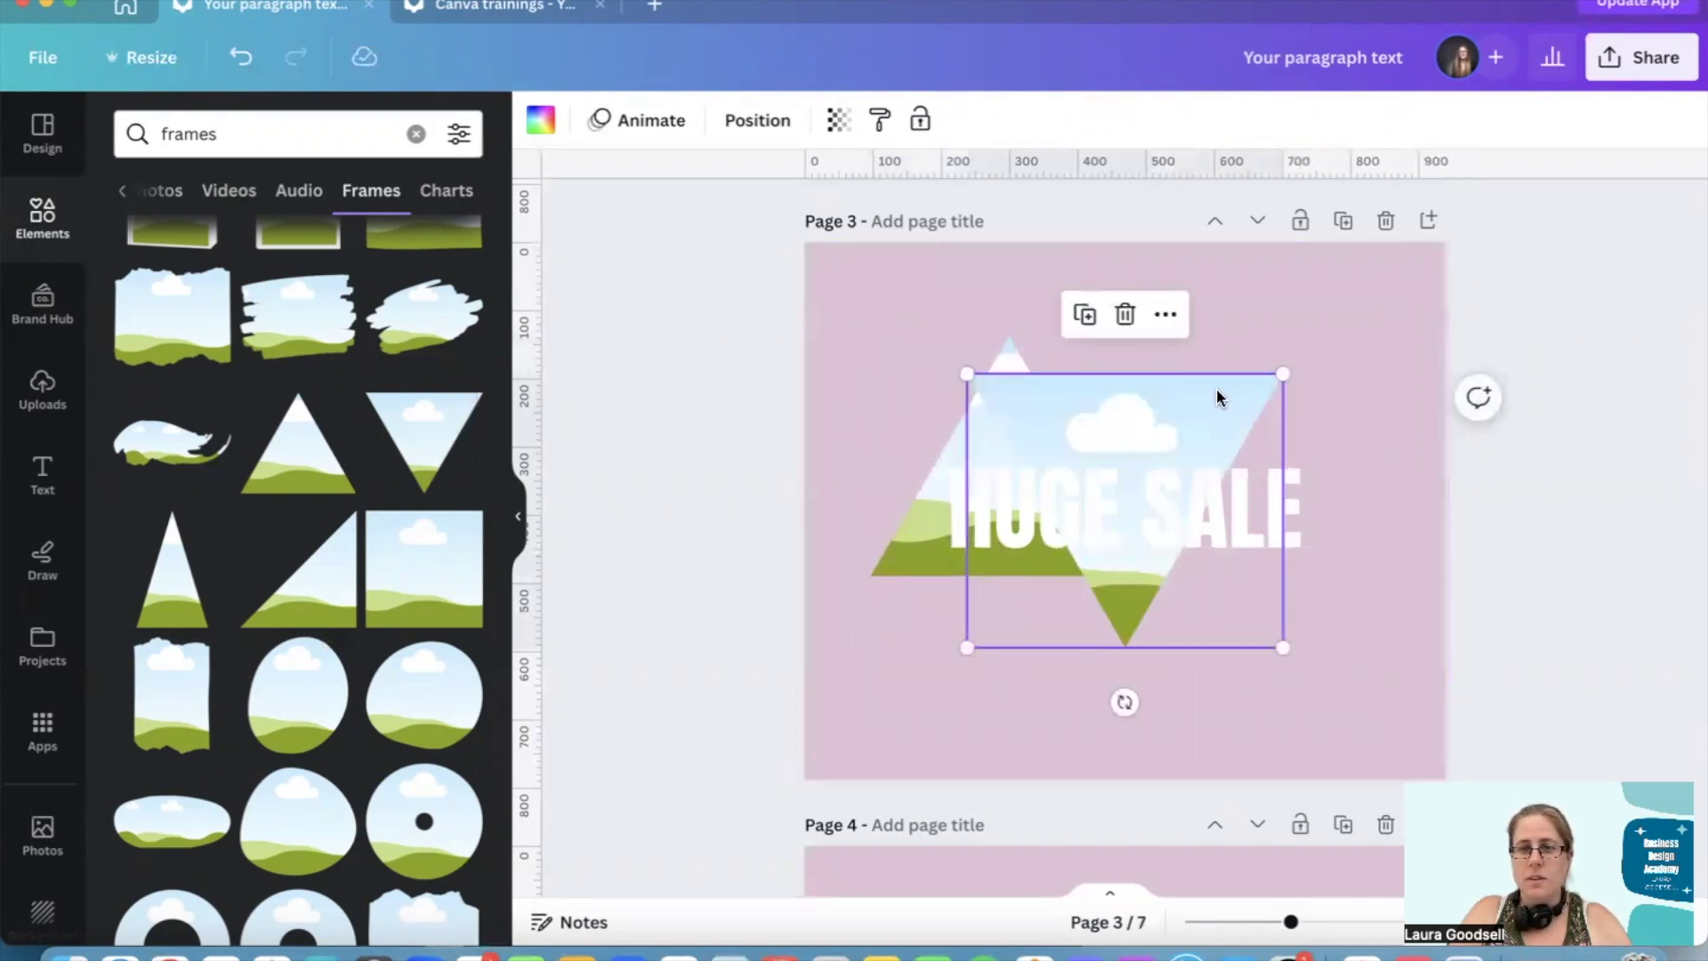
left_click_drag(1217, 396, 1368, 425)
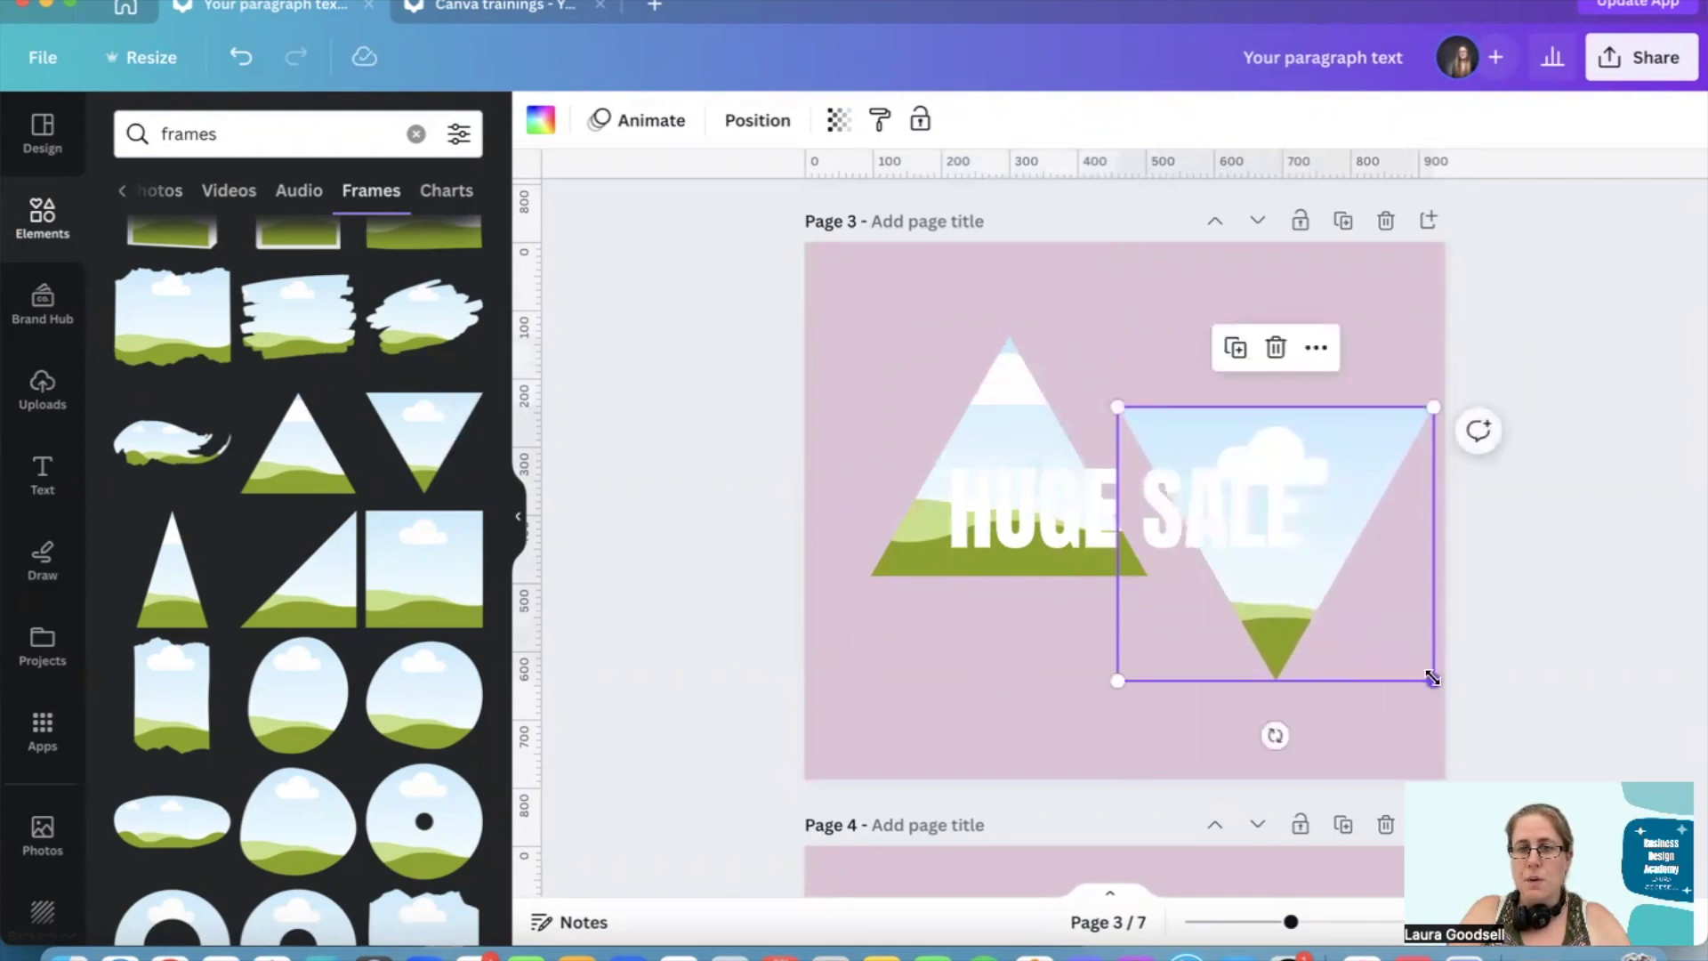
left_click_drag(1432, 678, 1368, 623)
left_click_drag(1233, 414, 1229, 358)
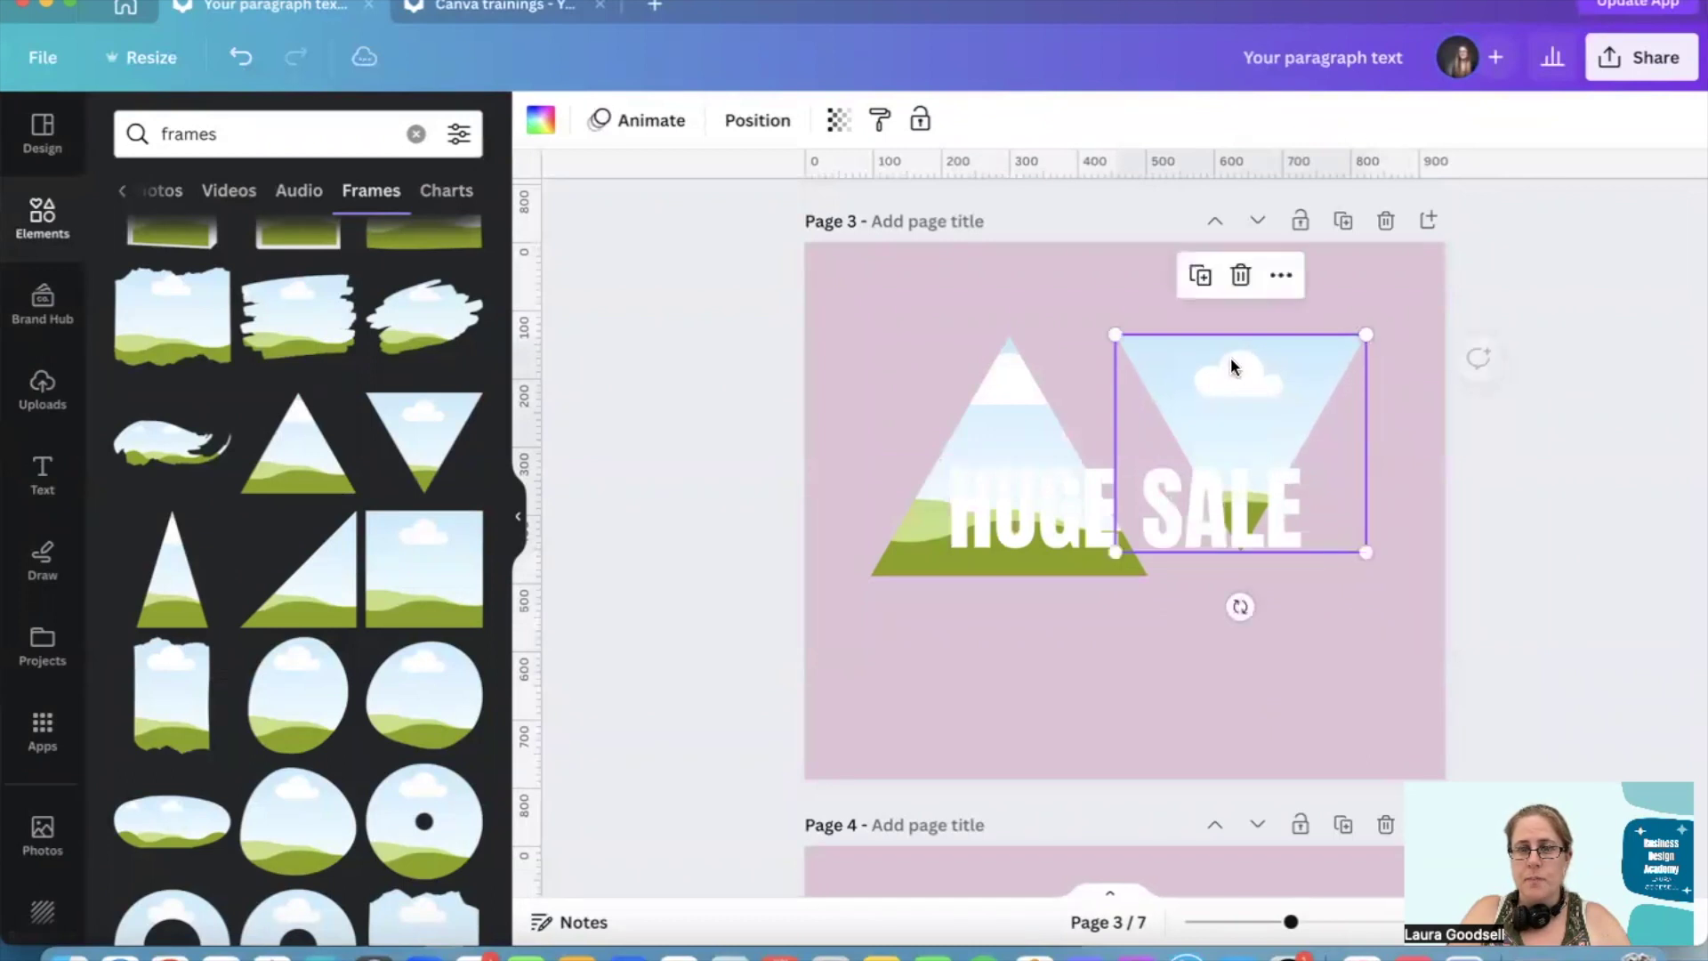
left_click_drag(1367, 554, 1390, 575)
left_click_drag(1258, 378, 1283, 464)
left_click_drag(987, 436, 964, 444)
left_click(707, 489)
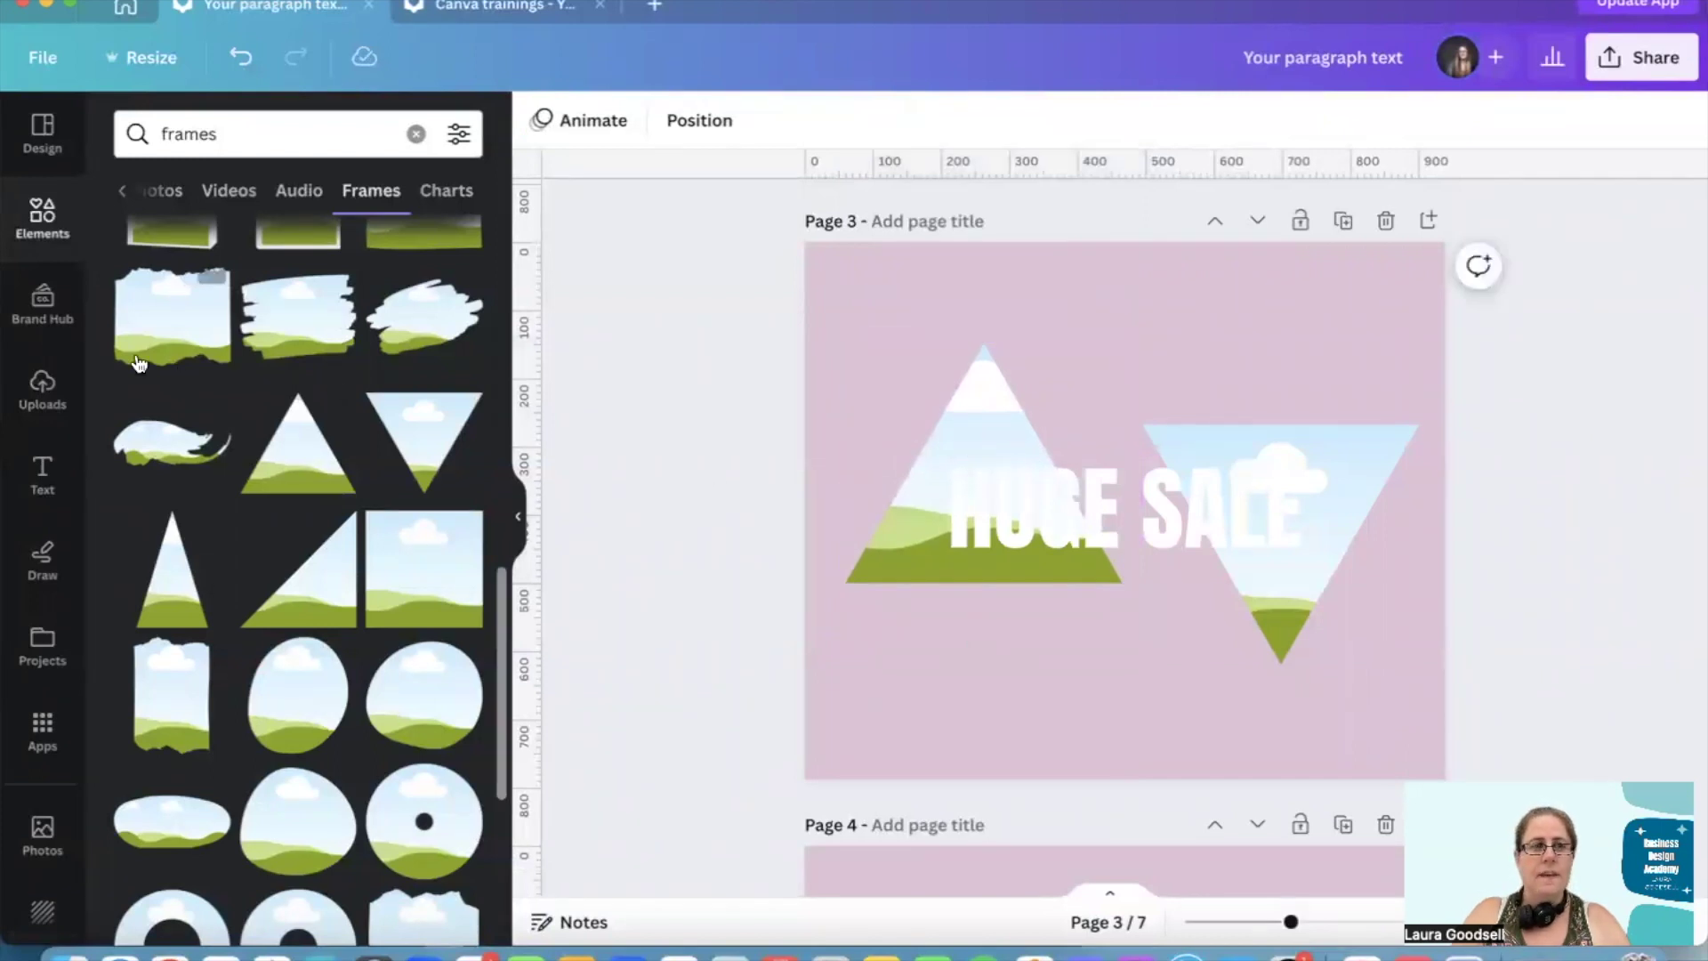
Drop the uploaded blue HUGE SALE image into the upright triangle frame
left_click(45, 381)
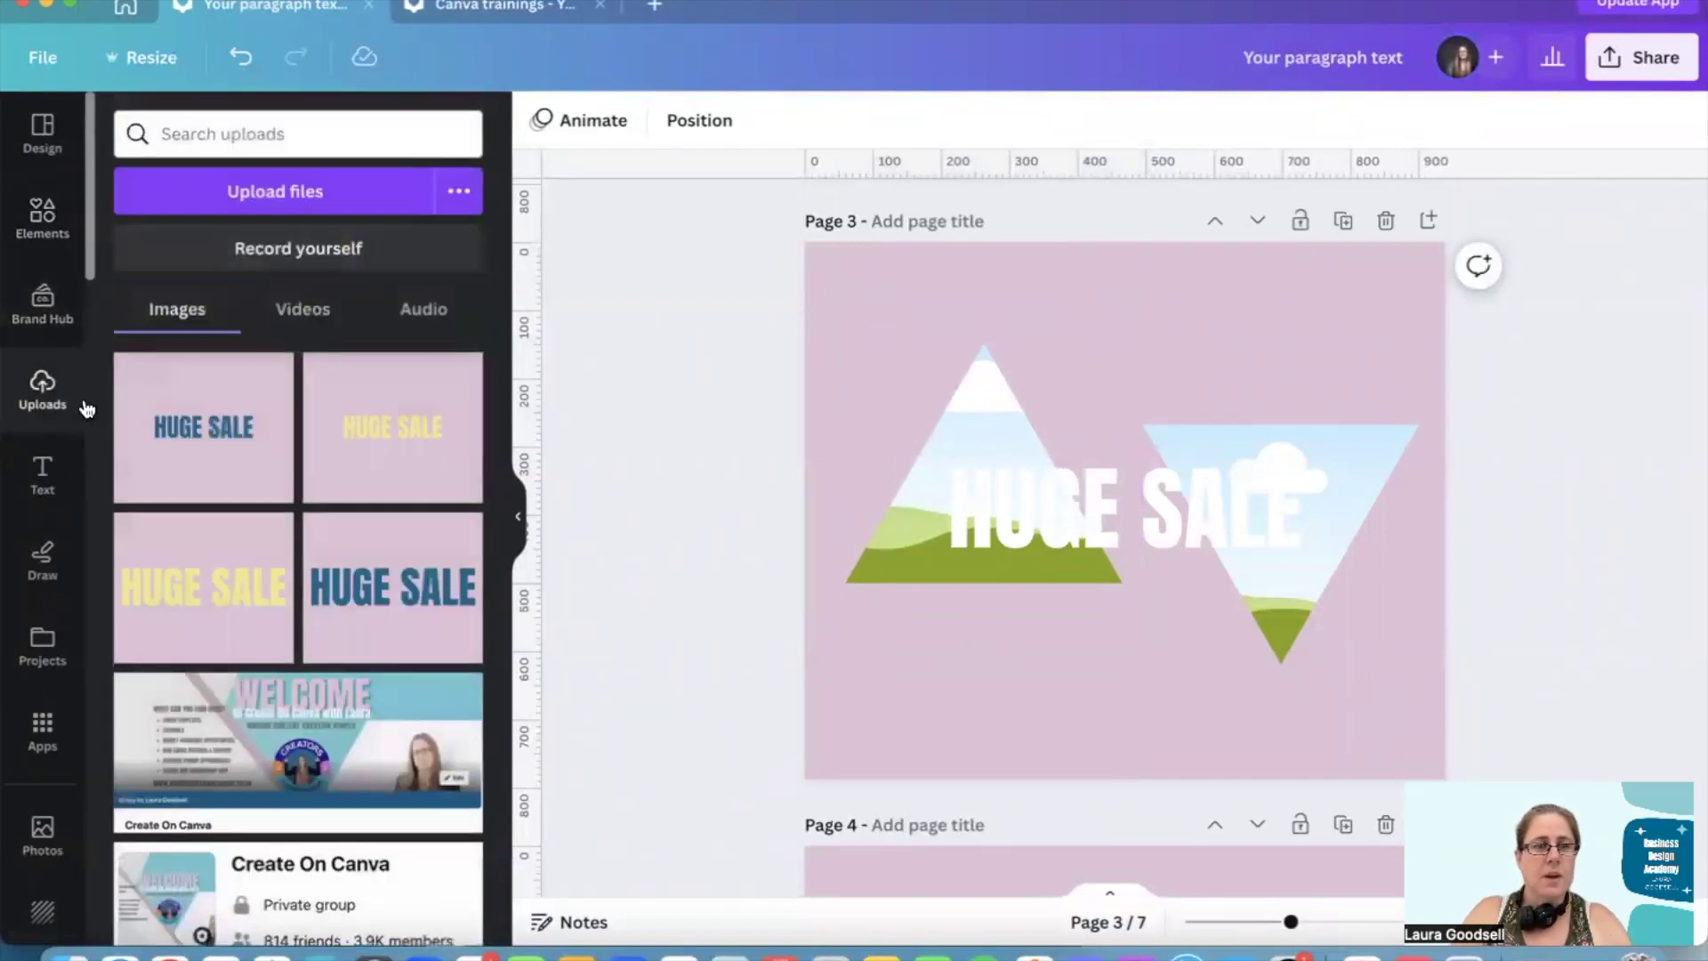
left_click(198, 414)
left_click_drag(1125, 398, 995, 437)
Crop and enlarge the blue image so its lettering aligns with the white heading
double_click(994, 436)
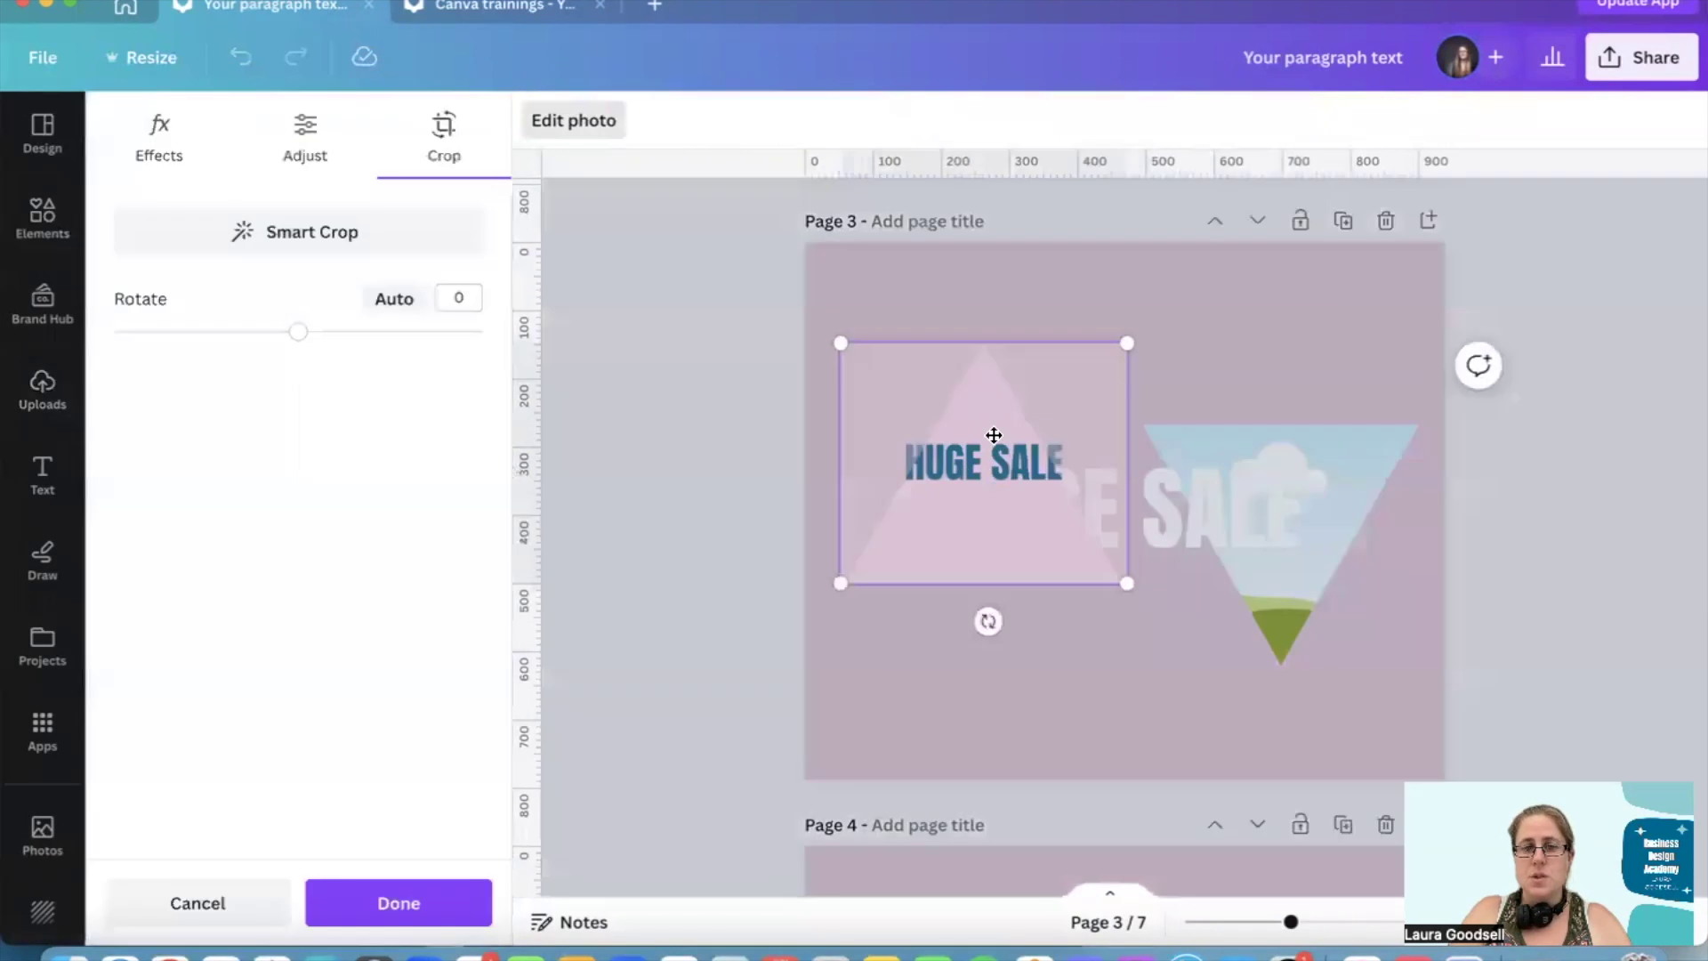
left_click_drag(1127, 583, 1459, 755)
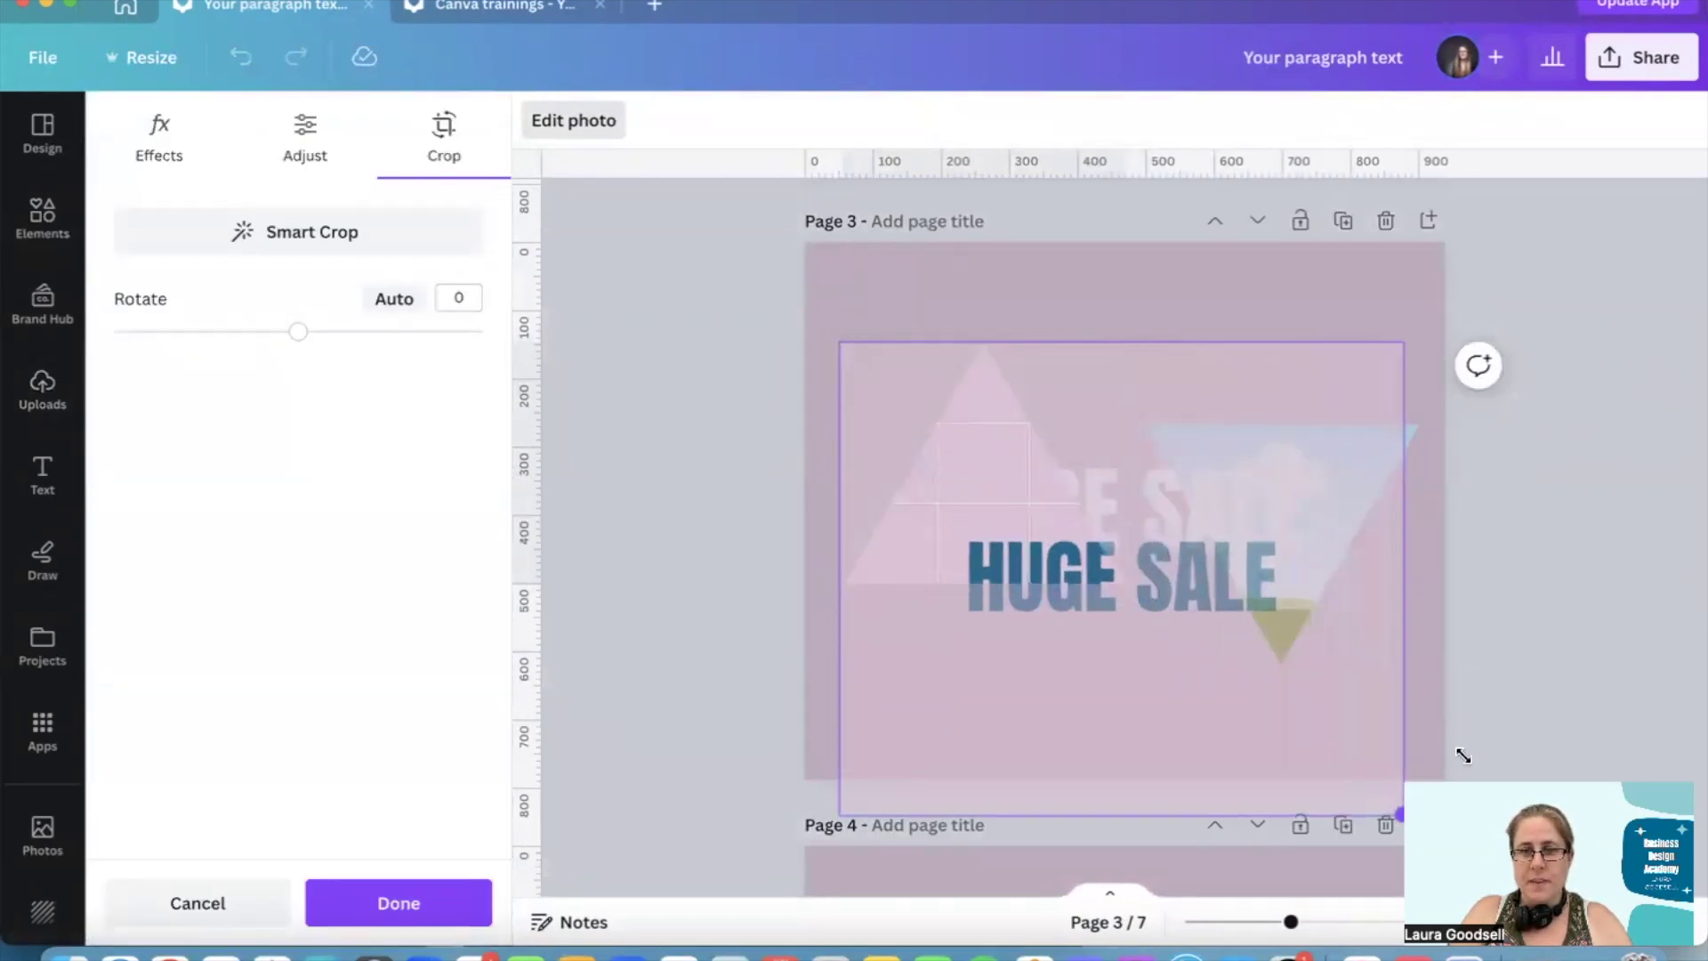
left_click_drag(840, 345, 771, 220)
left_click_drag(1017, 541, 1081, 526)
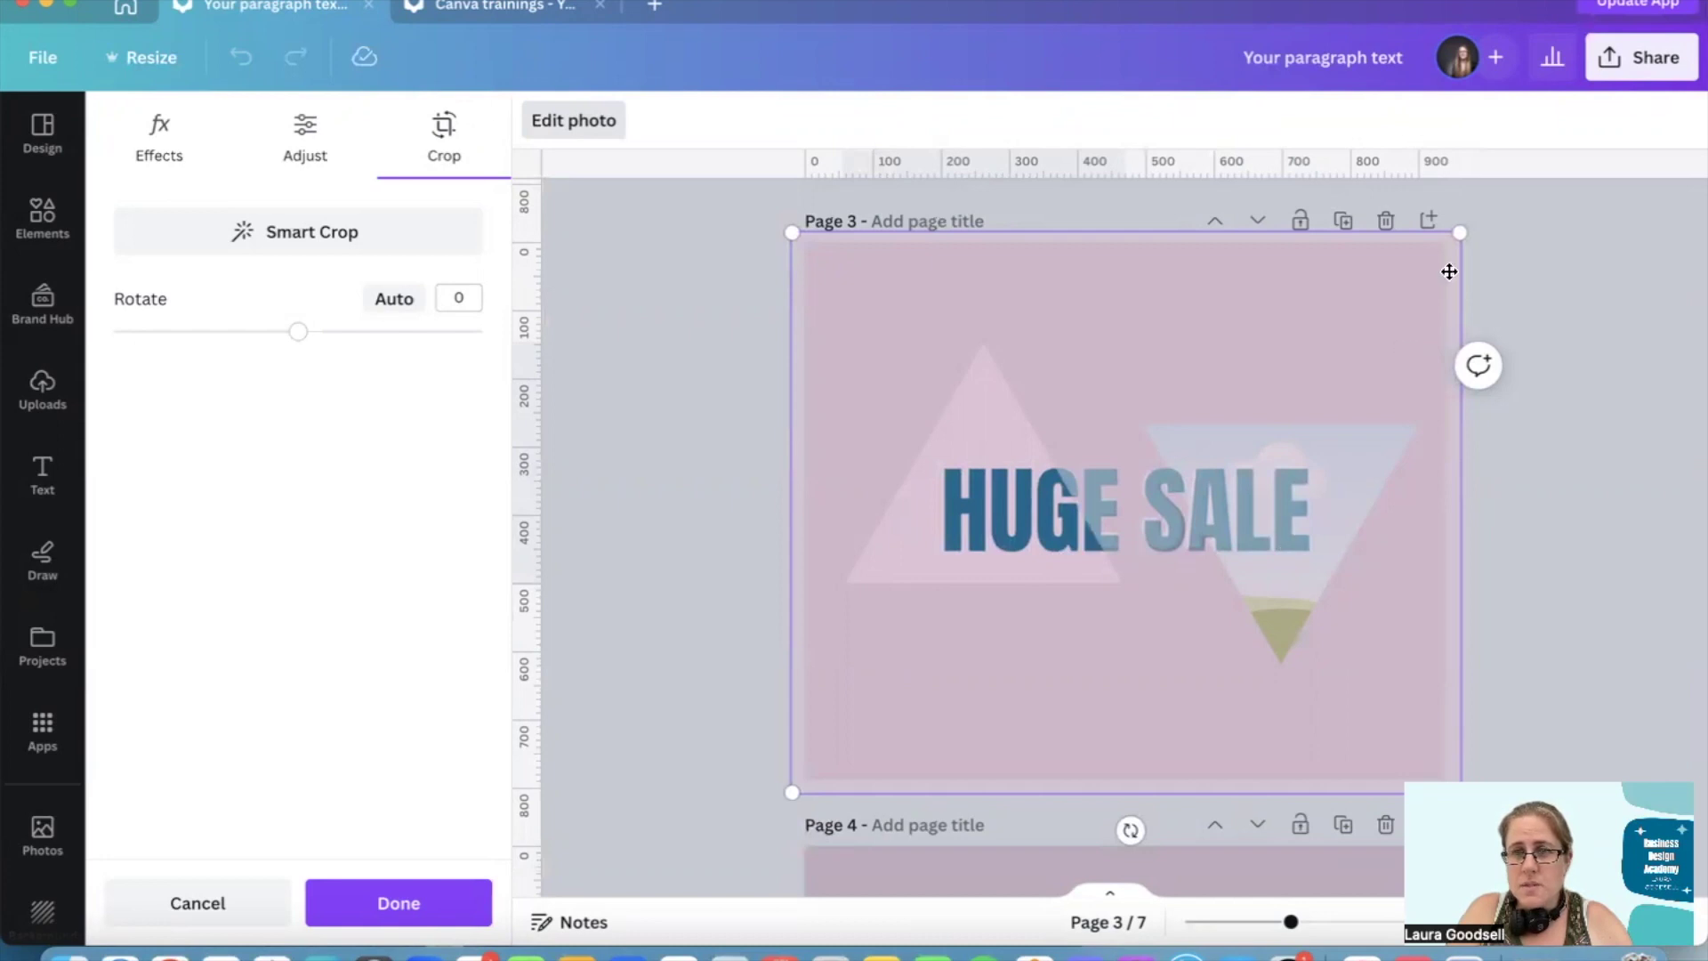
left_click_drag(1451, 242, 1451, 239)
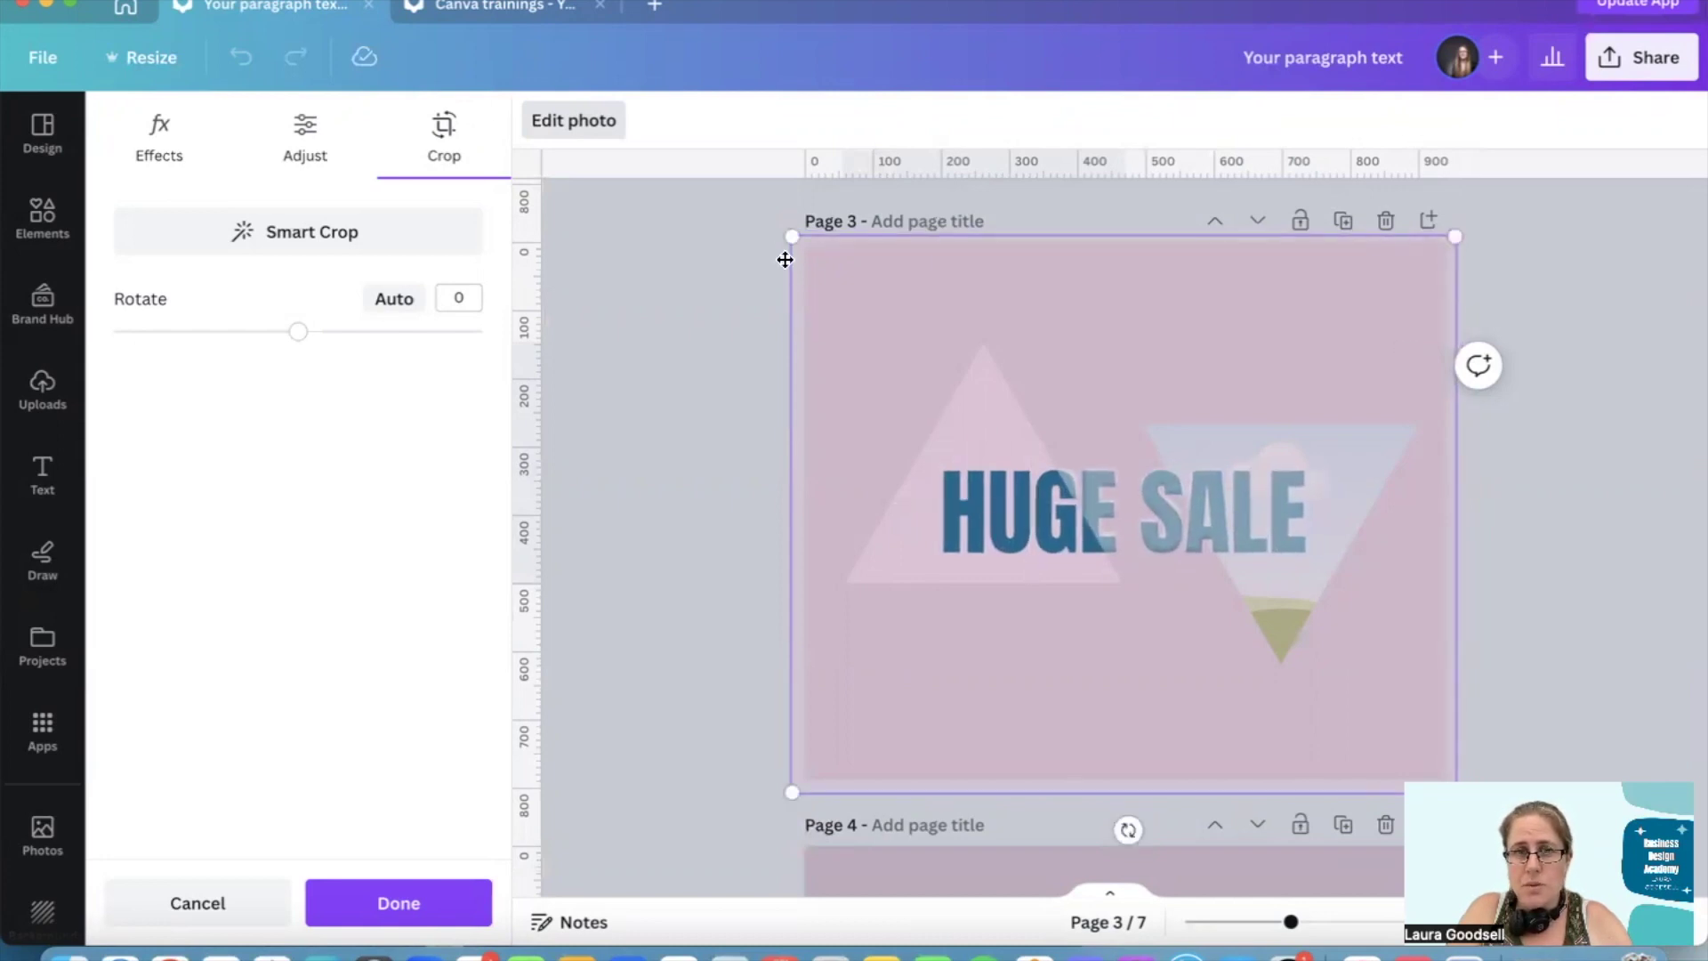
left_click_drag(790, 240, 797, 241)
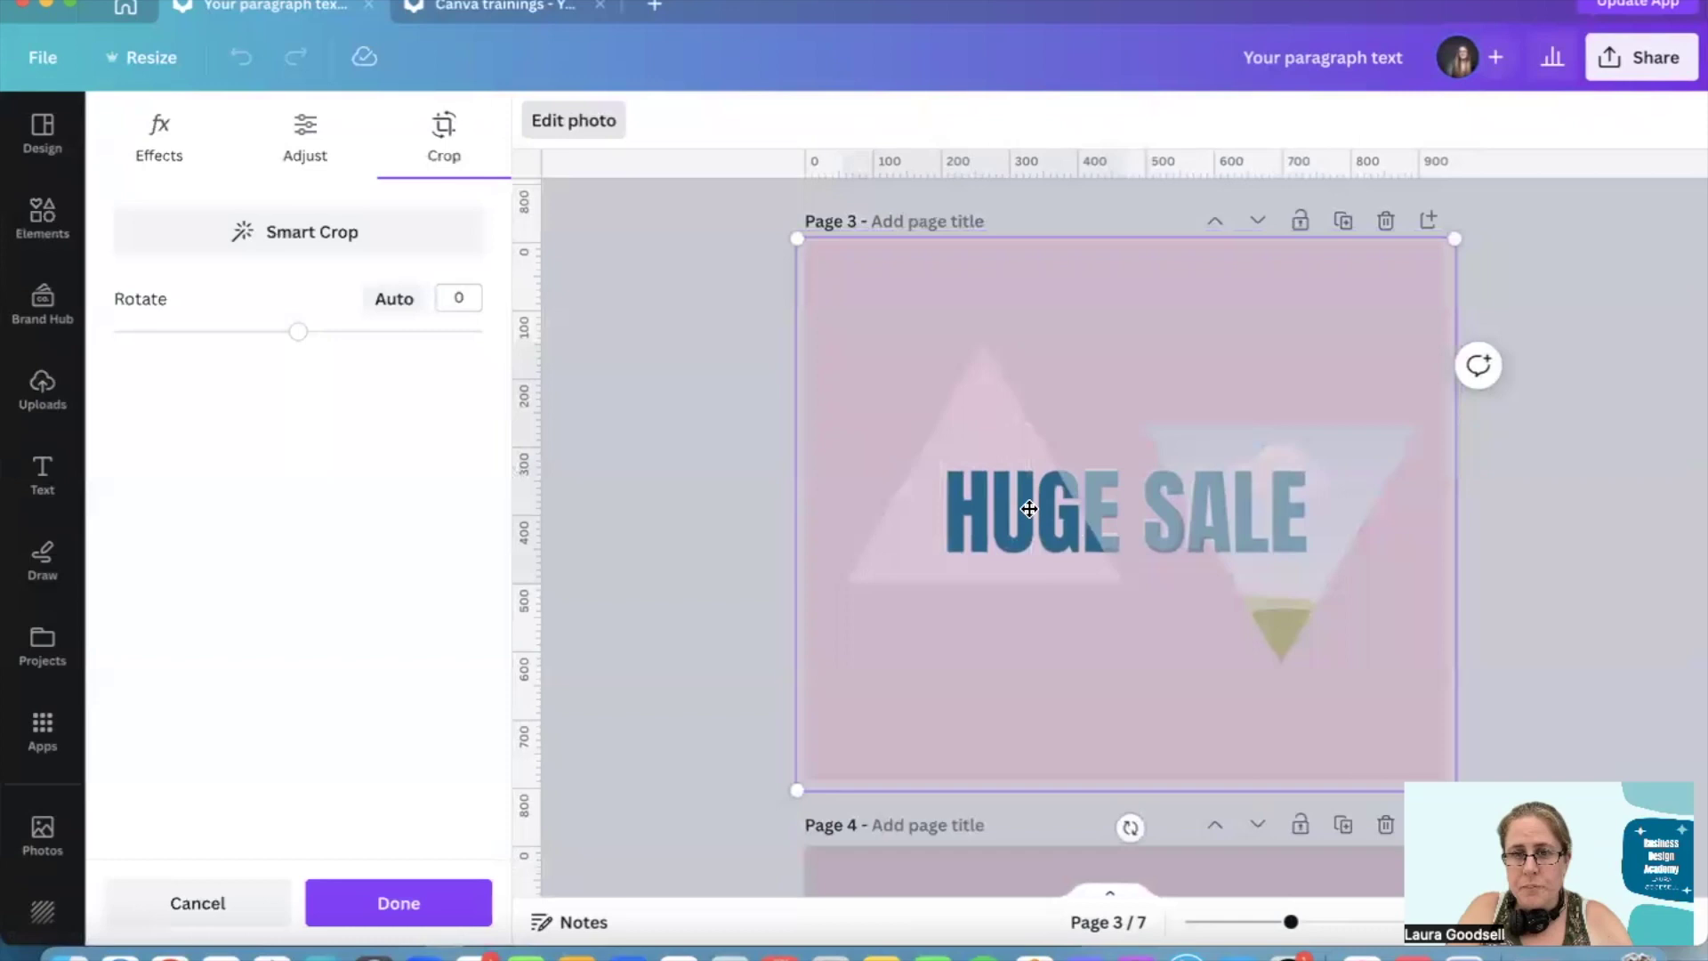
left_click_drag(1029, 506, 1029, 501)
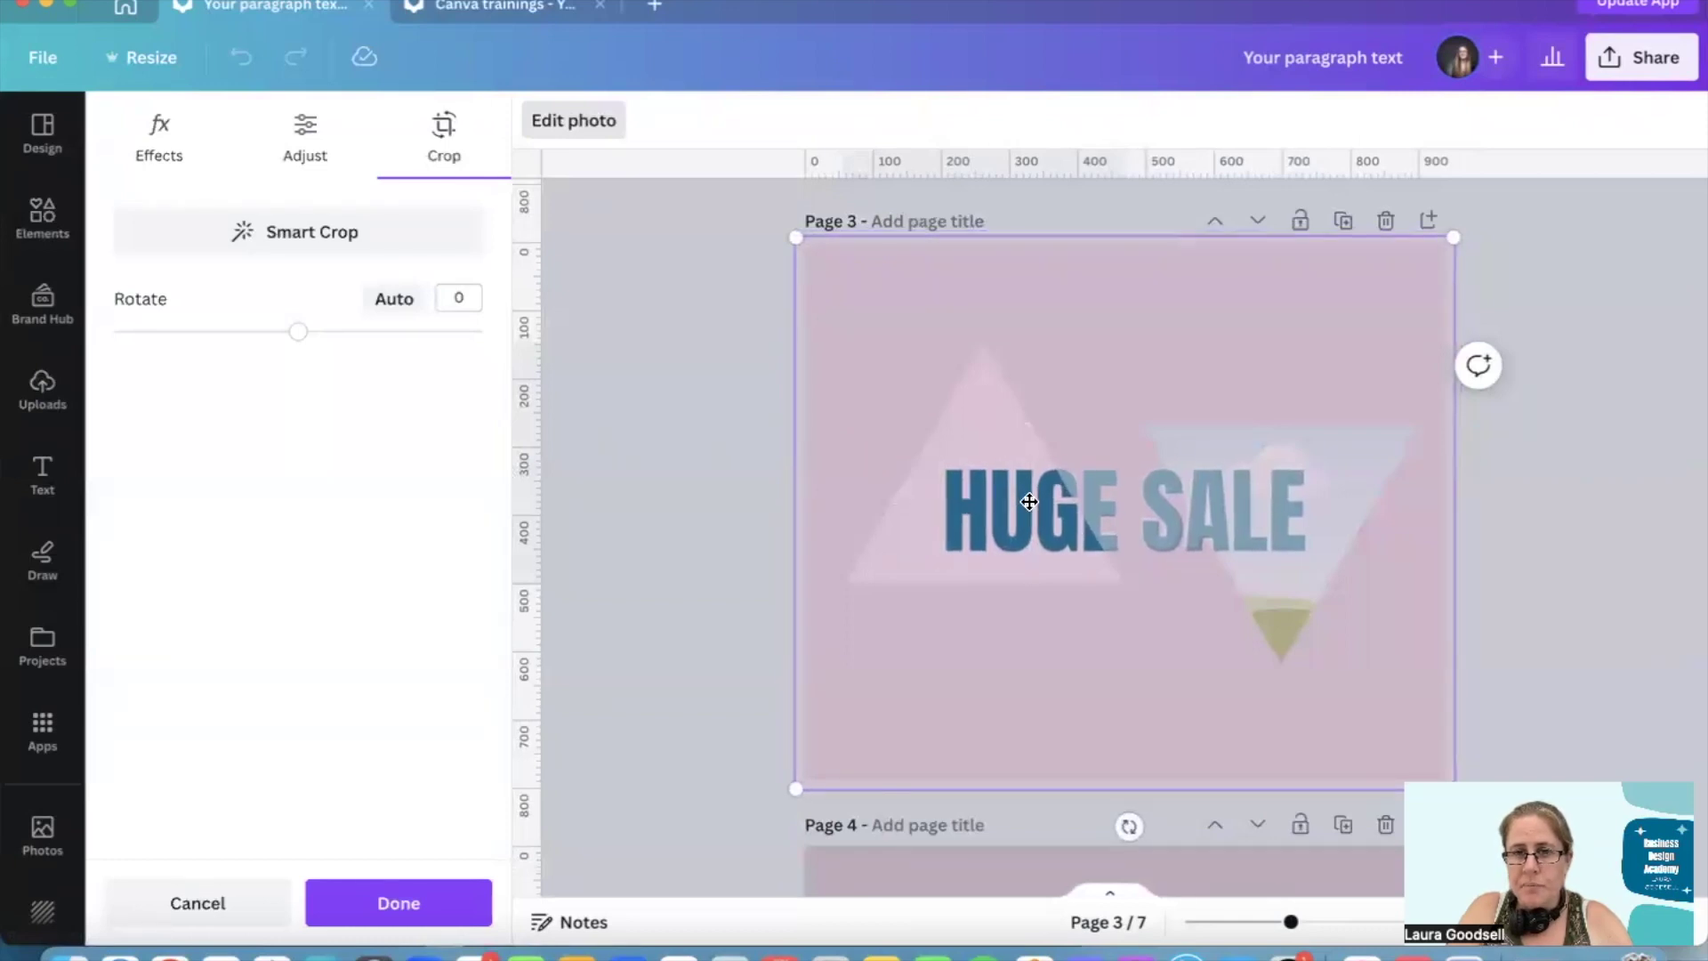
left_click(712, 538)
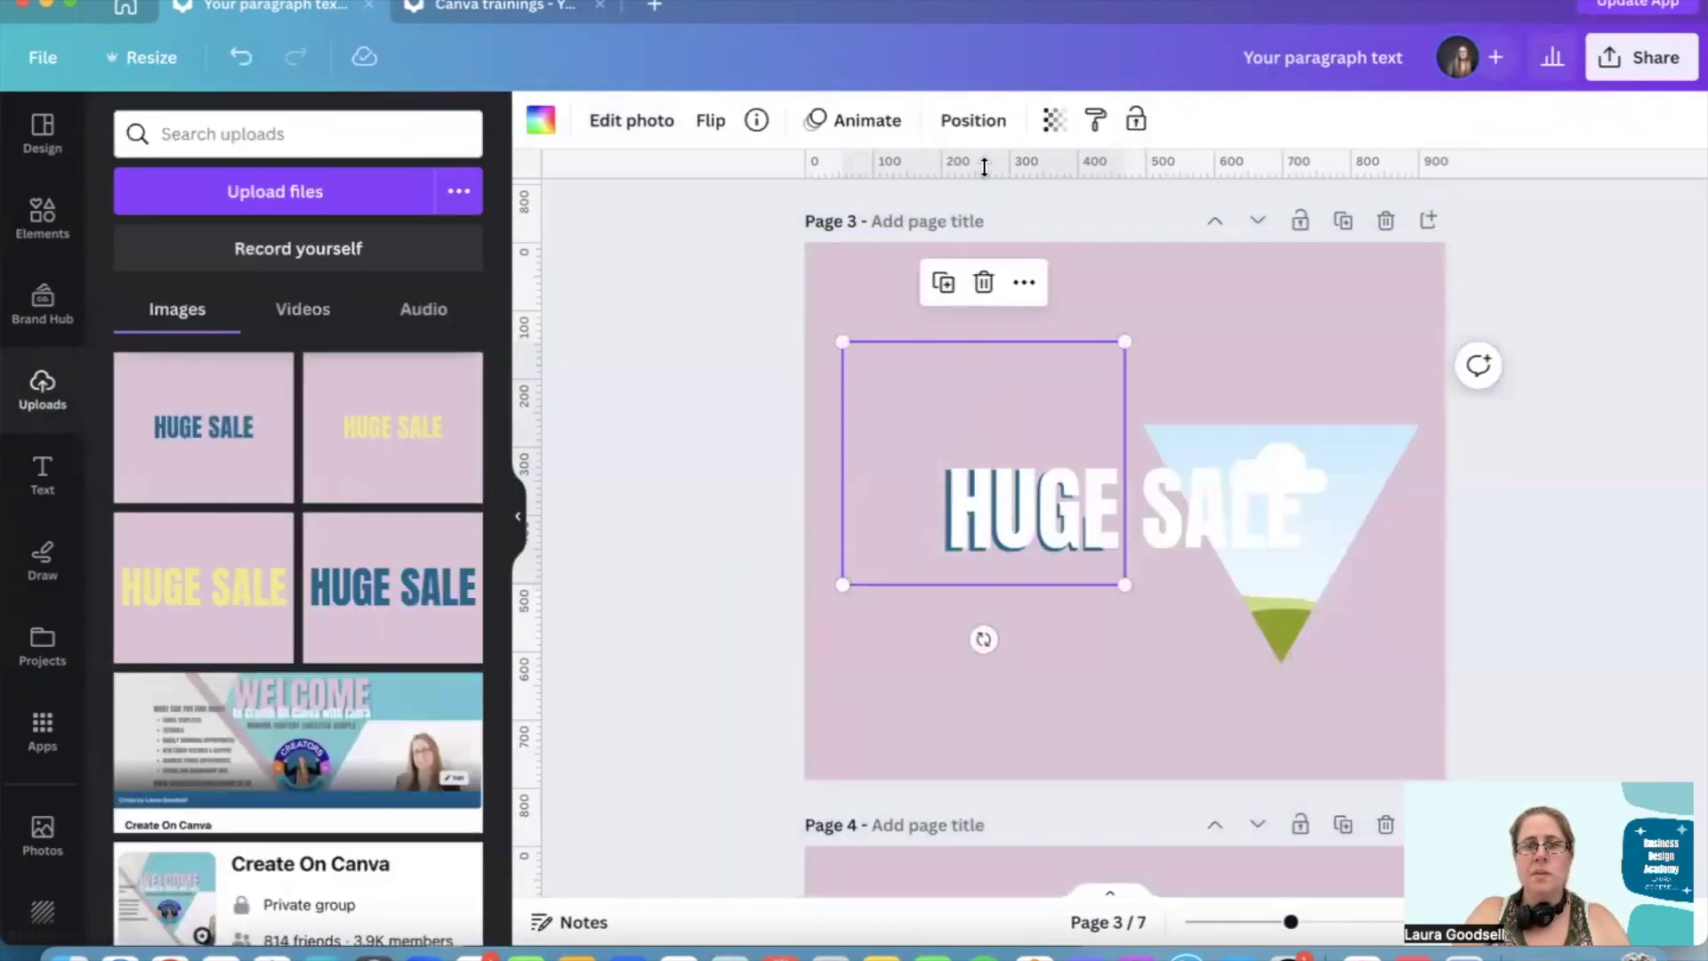
Bring the framed blue HUGE image to the front
left_click(973, 120)
left_click(211, 233)
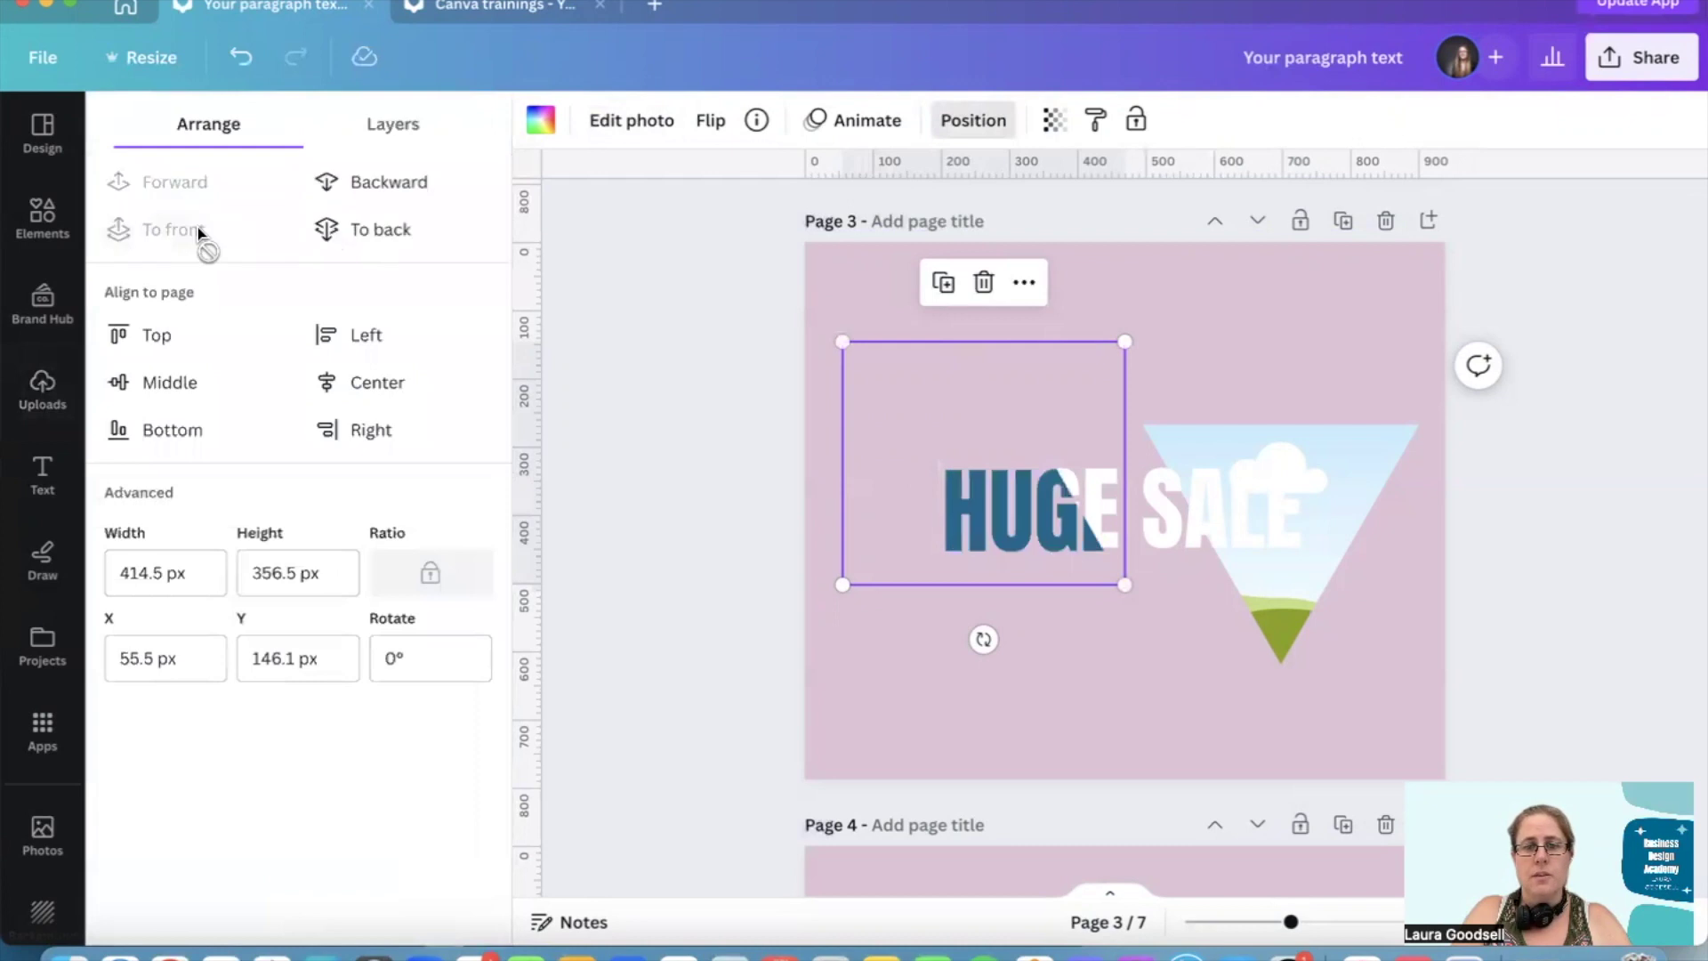
left_click(648, 610)
left_click(1085, 529)
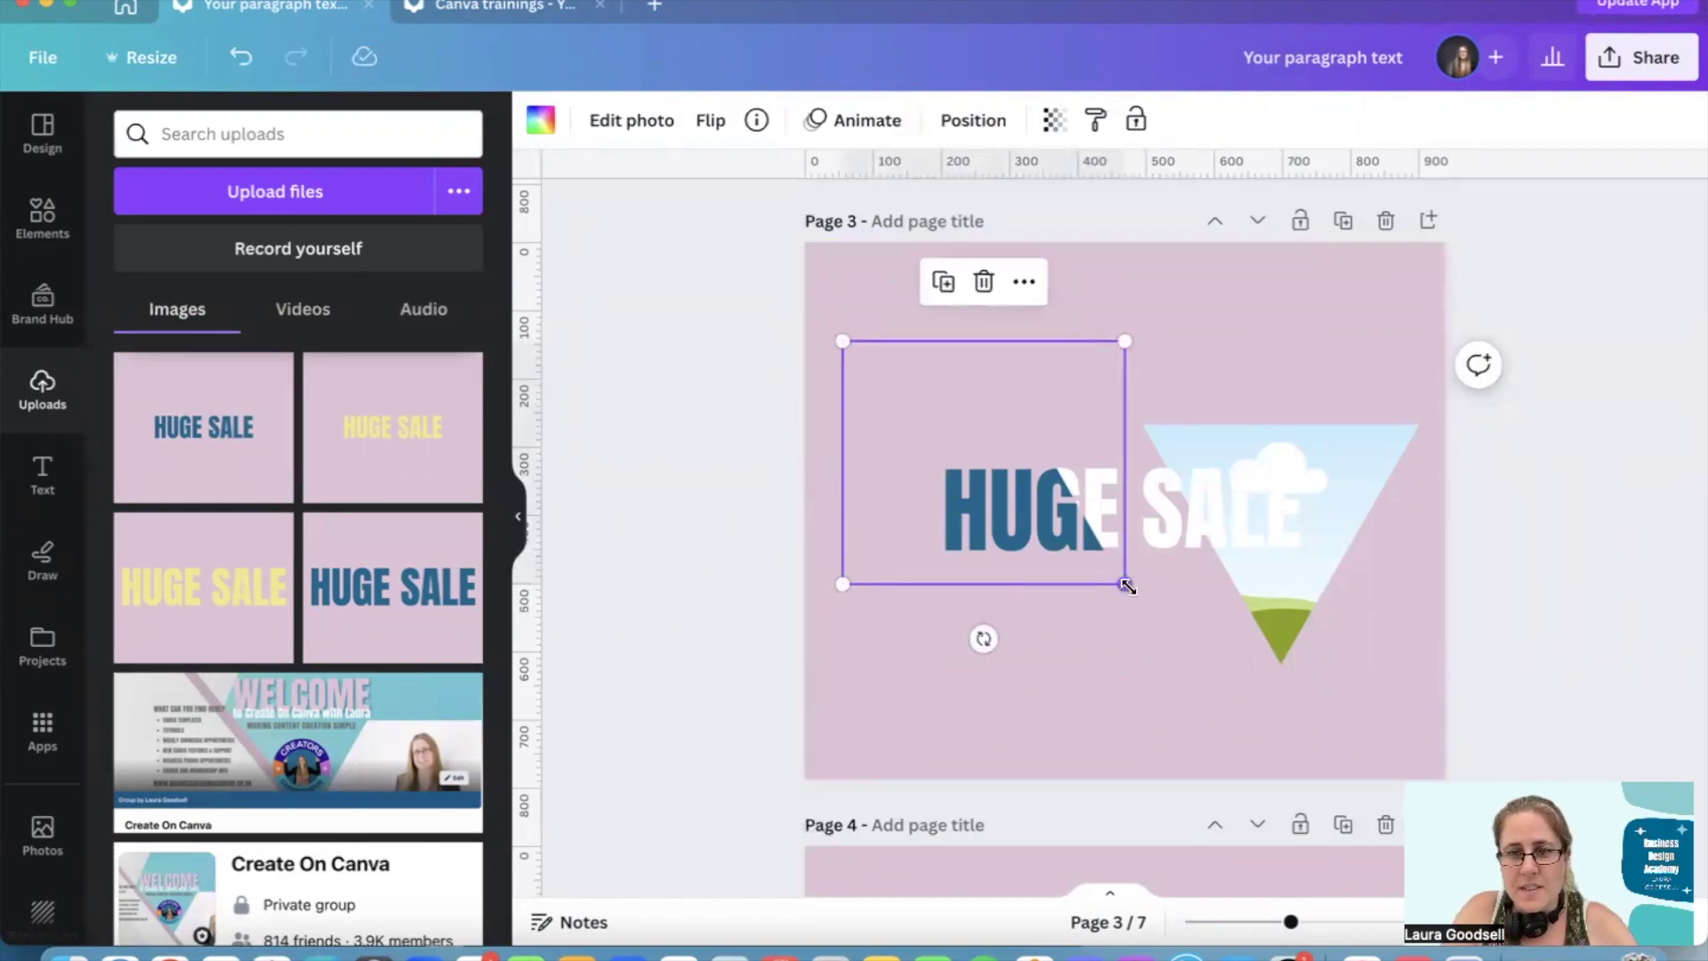
Place the yellow HUGE SALE image in the inverted triangle and bring it in front of SALE
left_click(1361, 435)
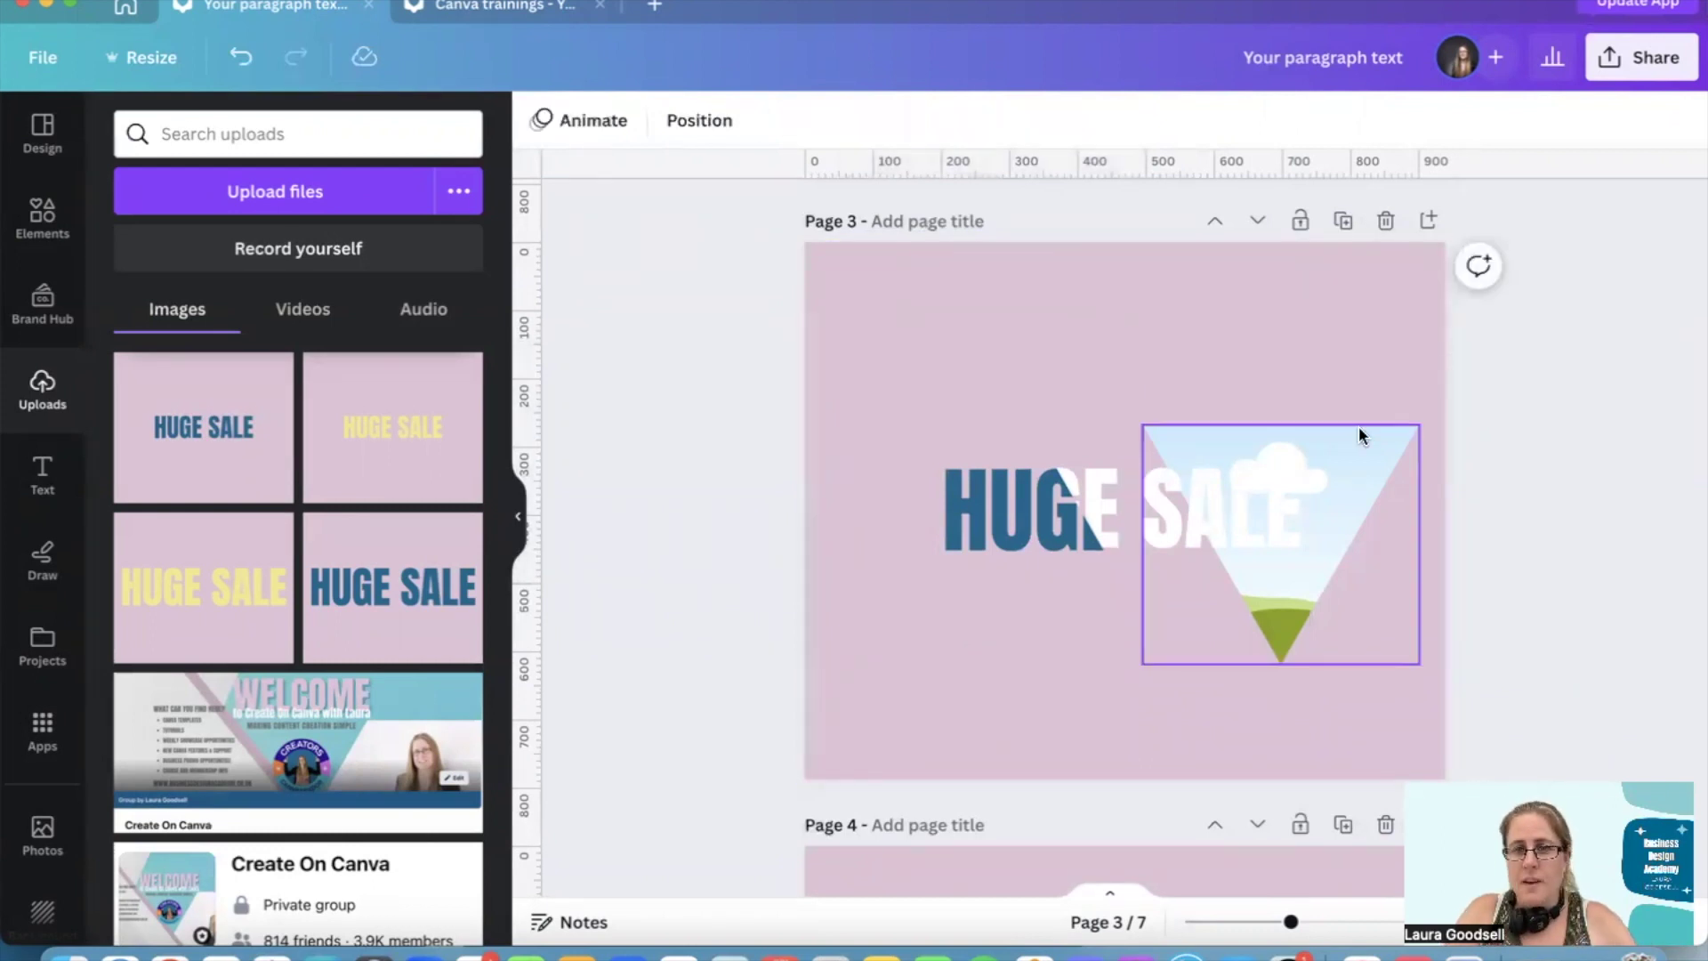
left_click(387, 440)
left_click_drag(1289, 397, 1342, 449)
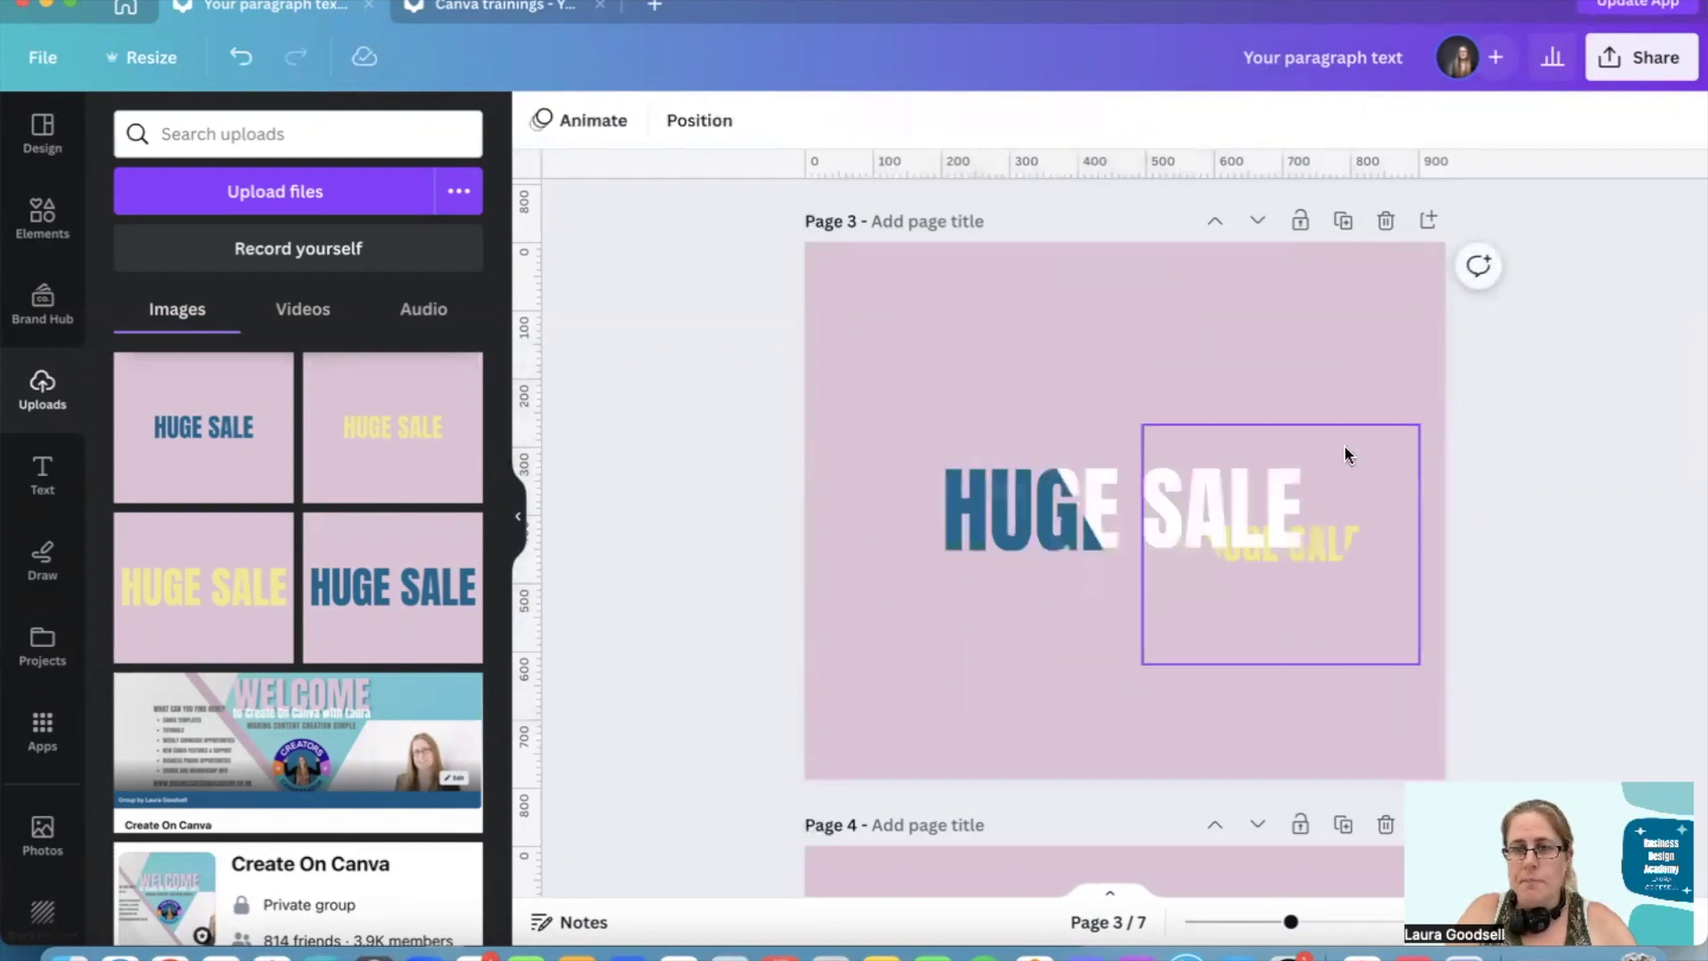
left_click(972, 122)
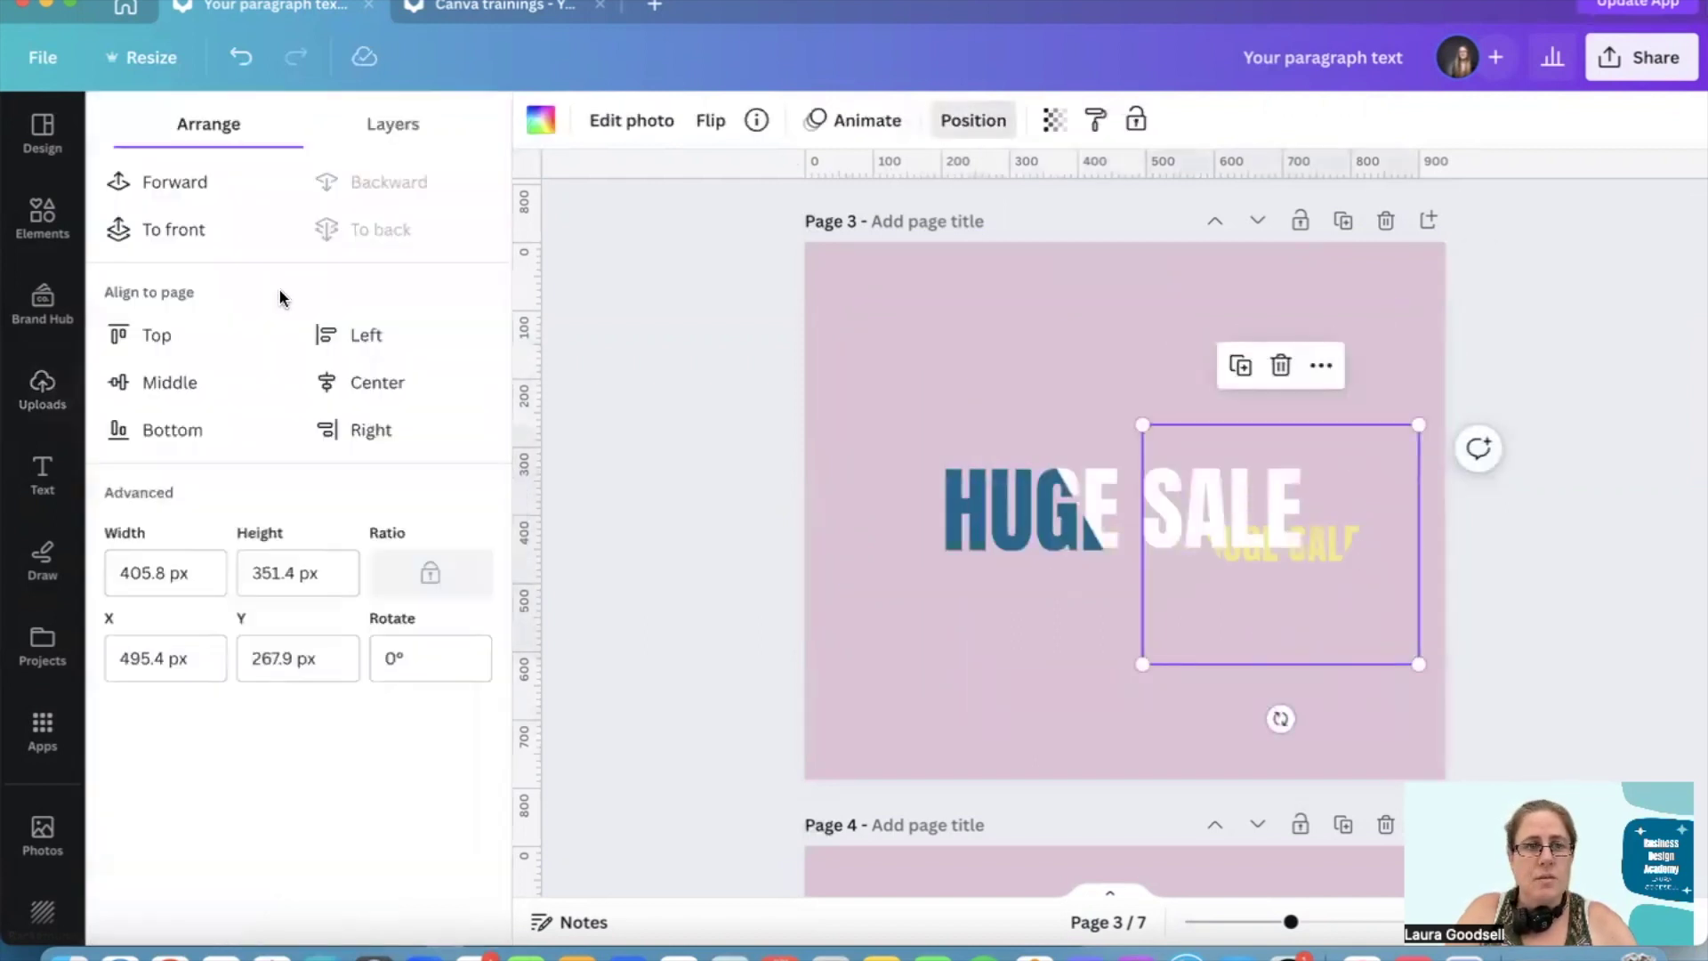
left_click(178, 249)
Crop and enlarge the yellow image to match the blue lettering
double_click(1253, 485)
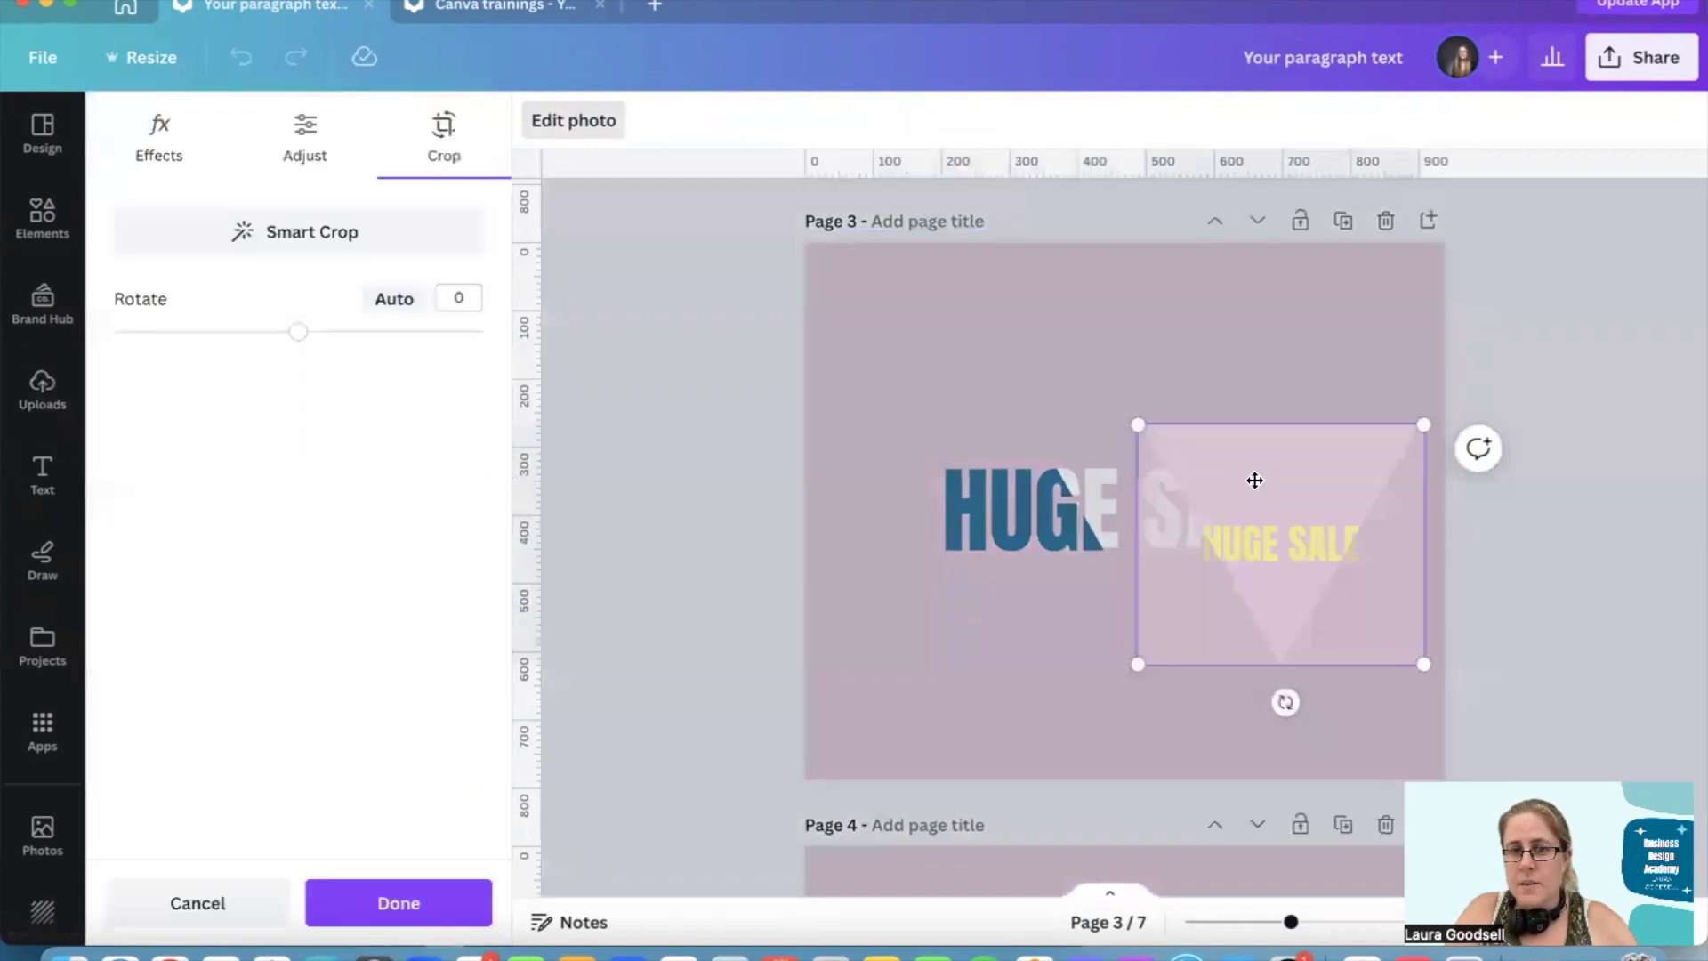
left_click_drag(1139, 426, 897, 279)
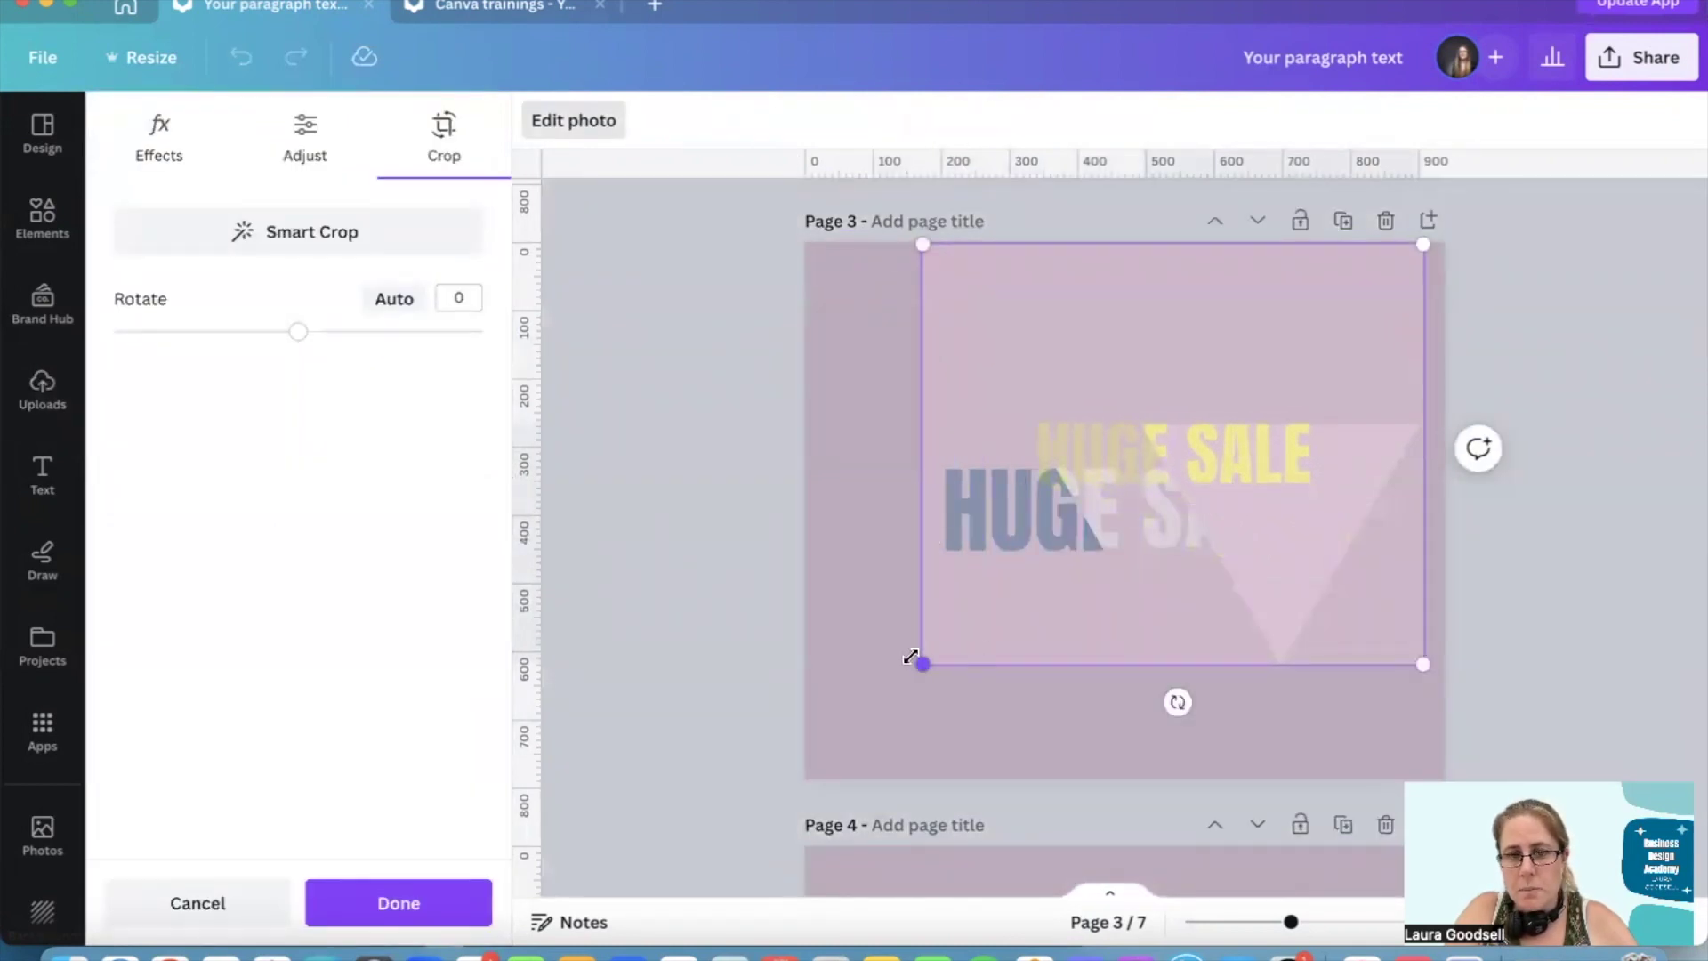
left_click_drag(920, 665, 838, 811)
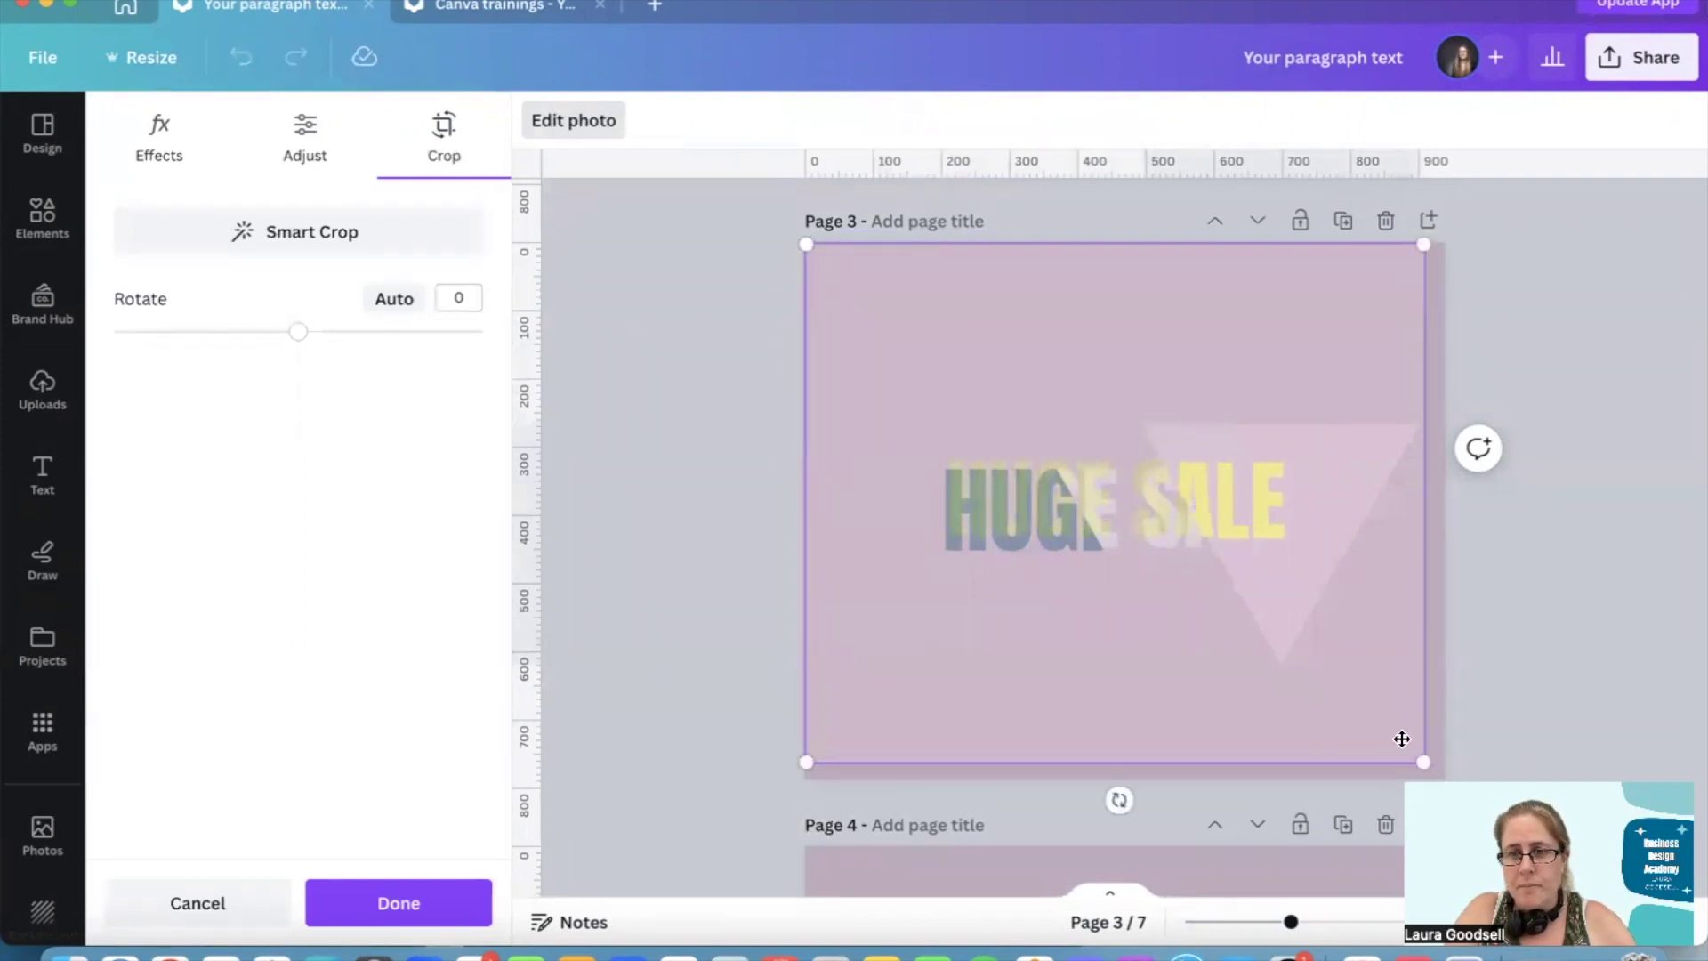
left_click_drag(1426, 760, 1450, 774)
left_click(685, 552)
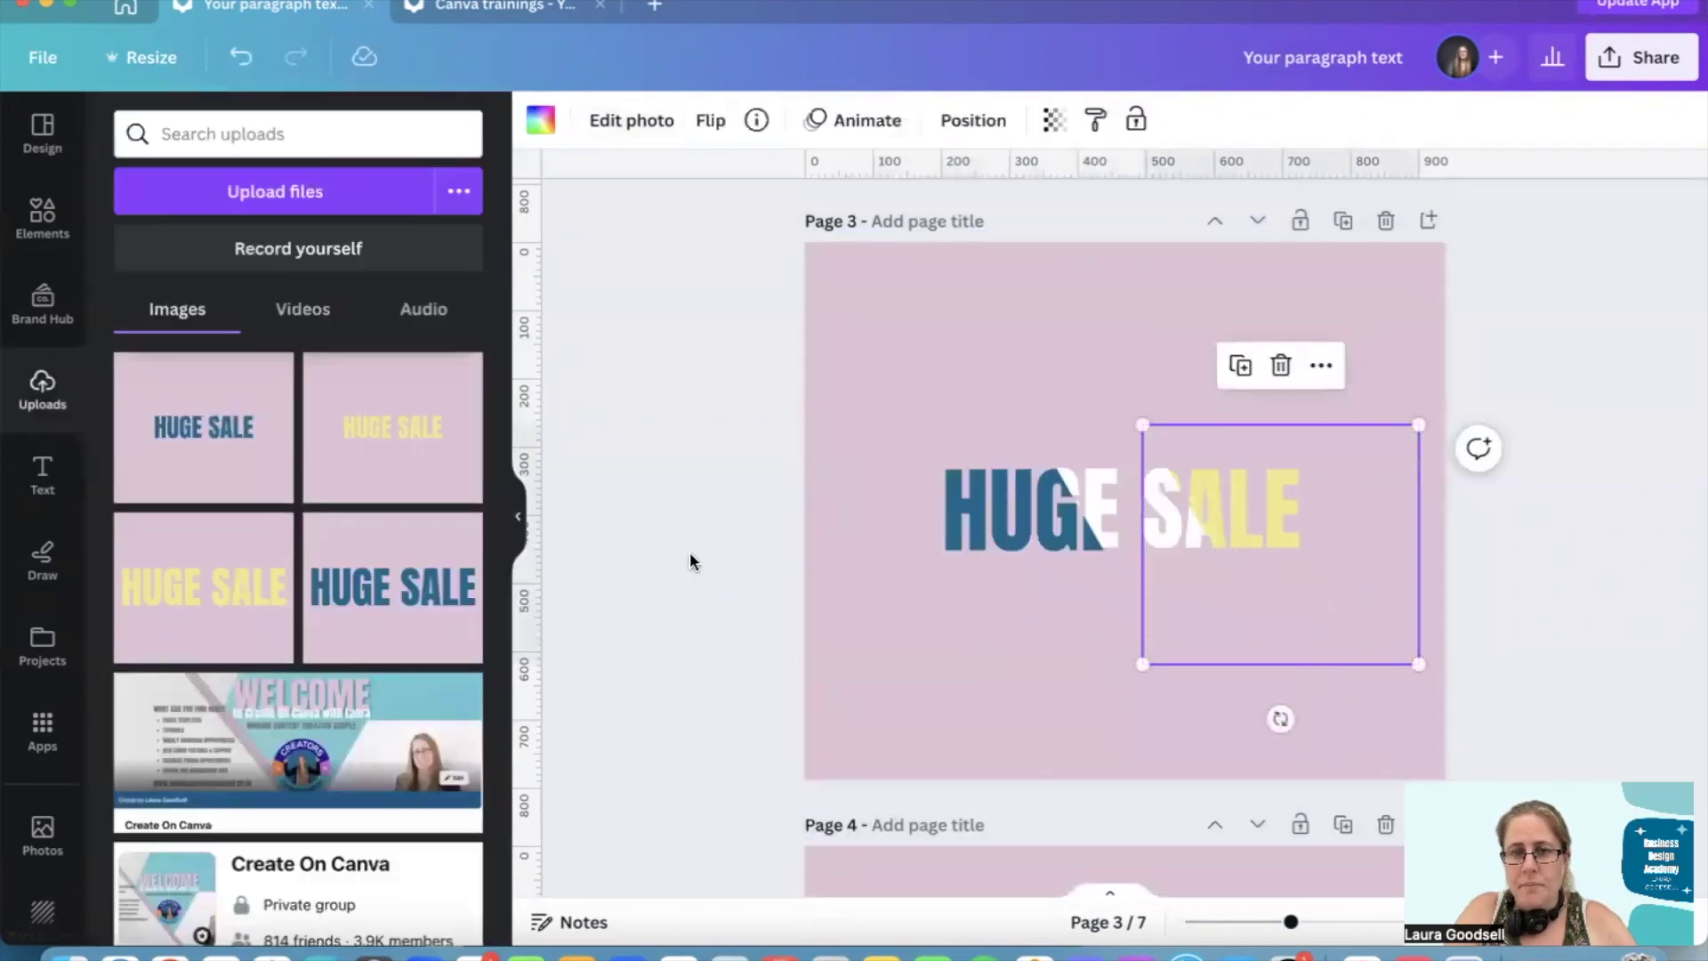
left_click(690, 553)
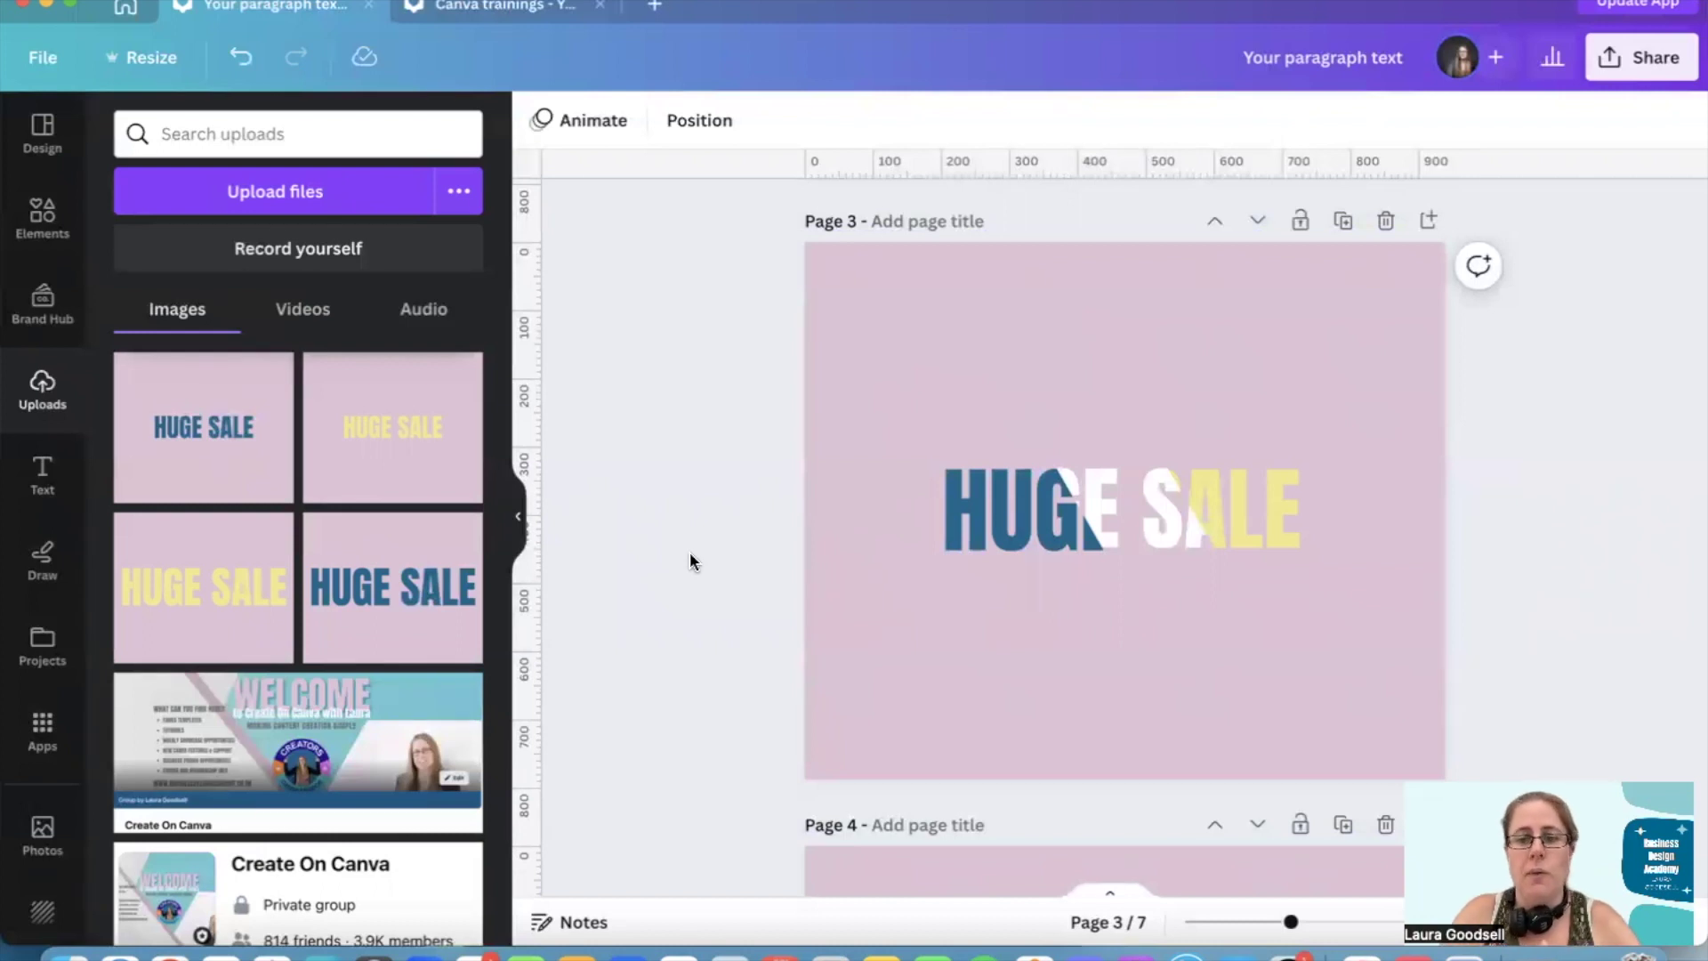
Replace the frames search with 'line' in Elements and show all line graphics
left_click(37, 230)
left_click(415, 133)
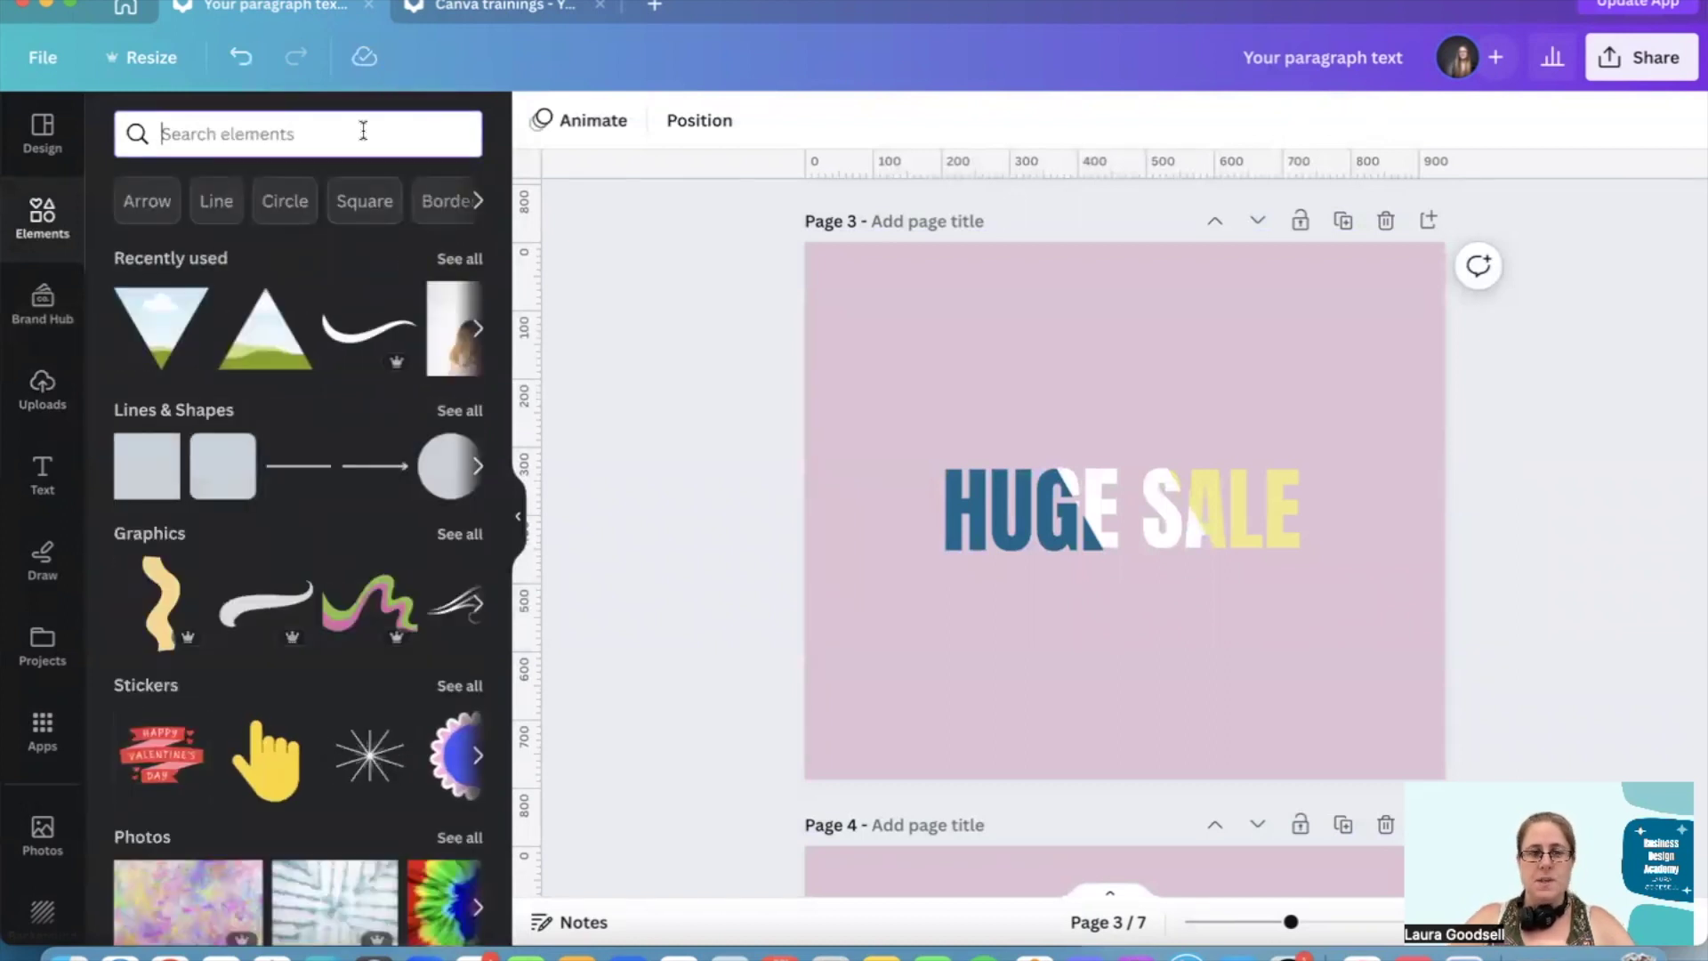
type("line")
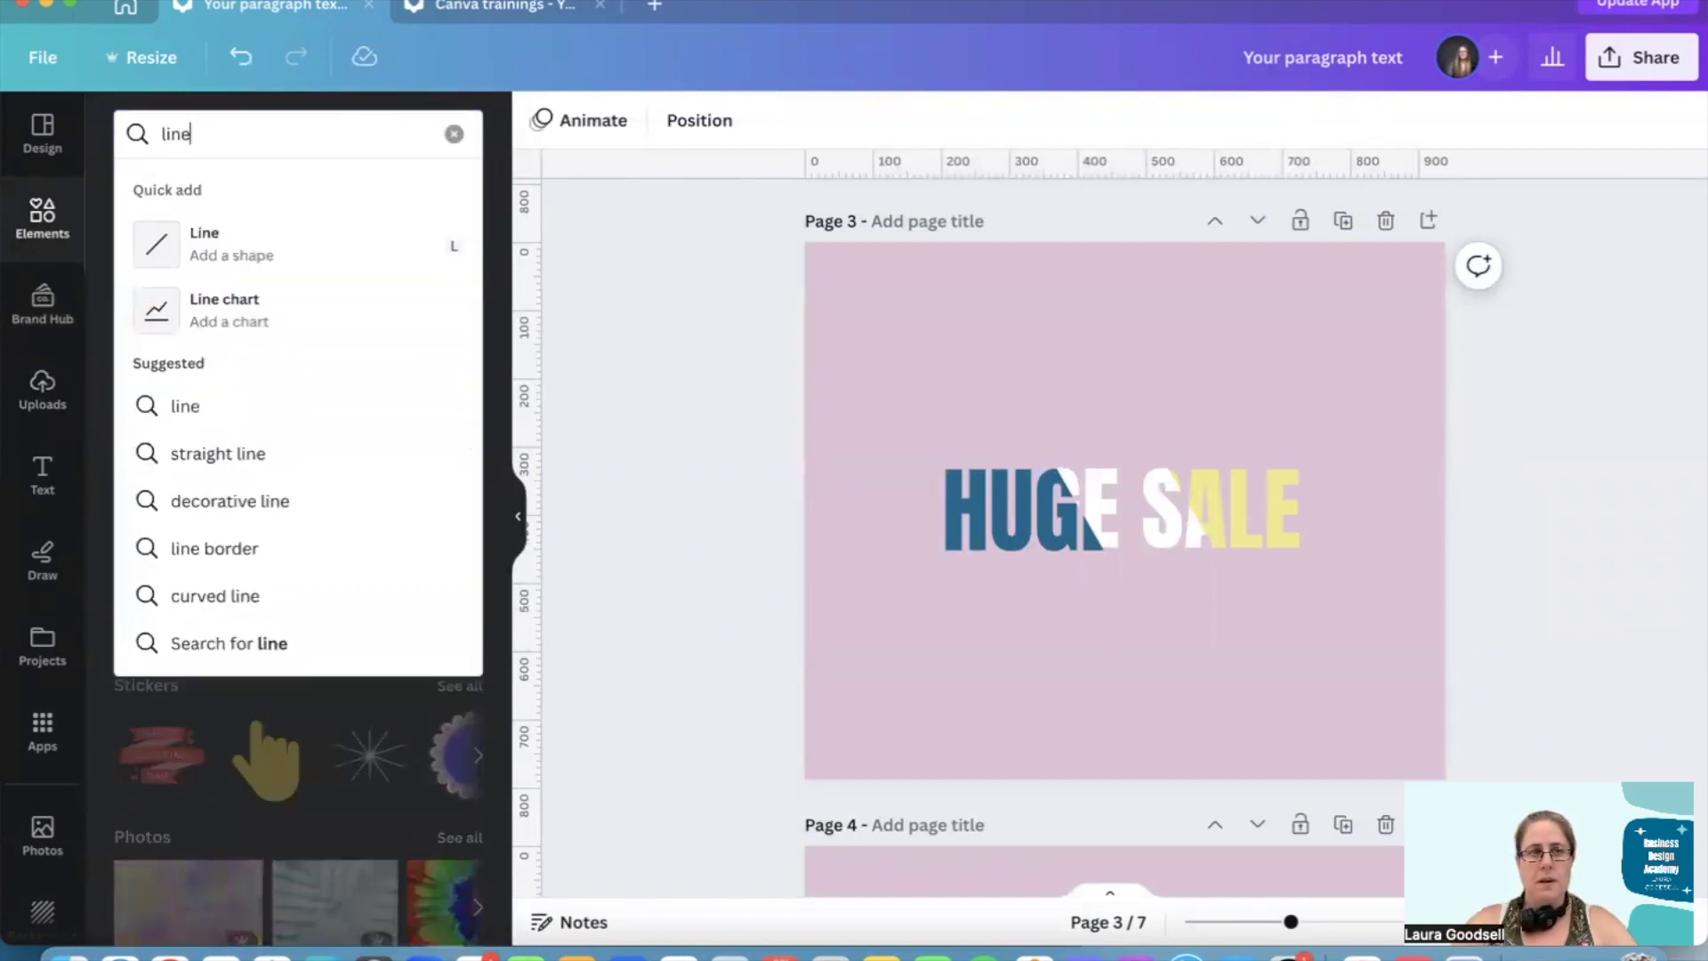
key("Return")
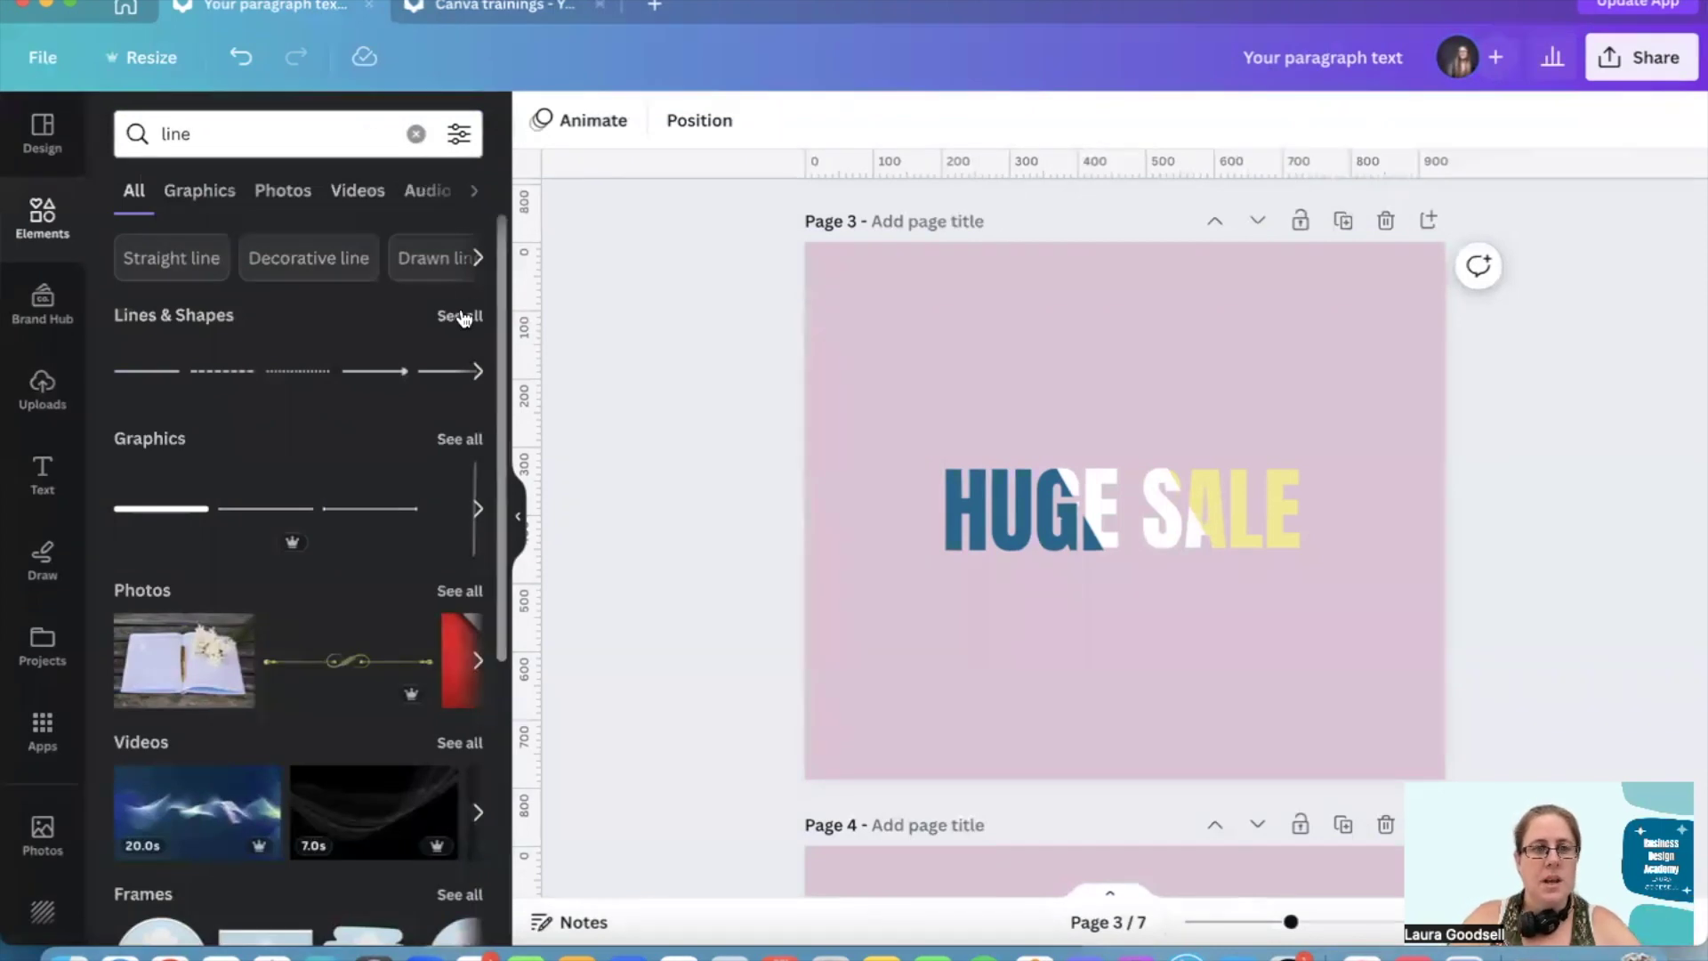
left_click(460, 316)
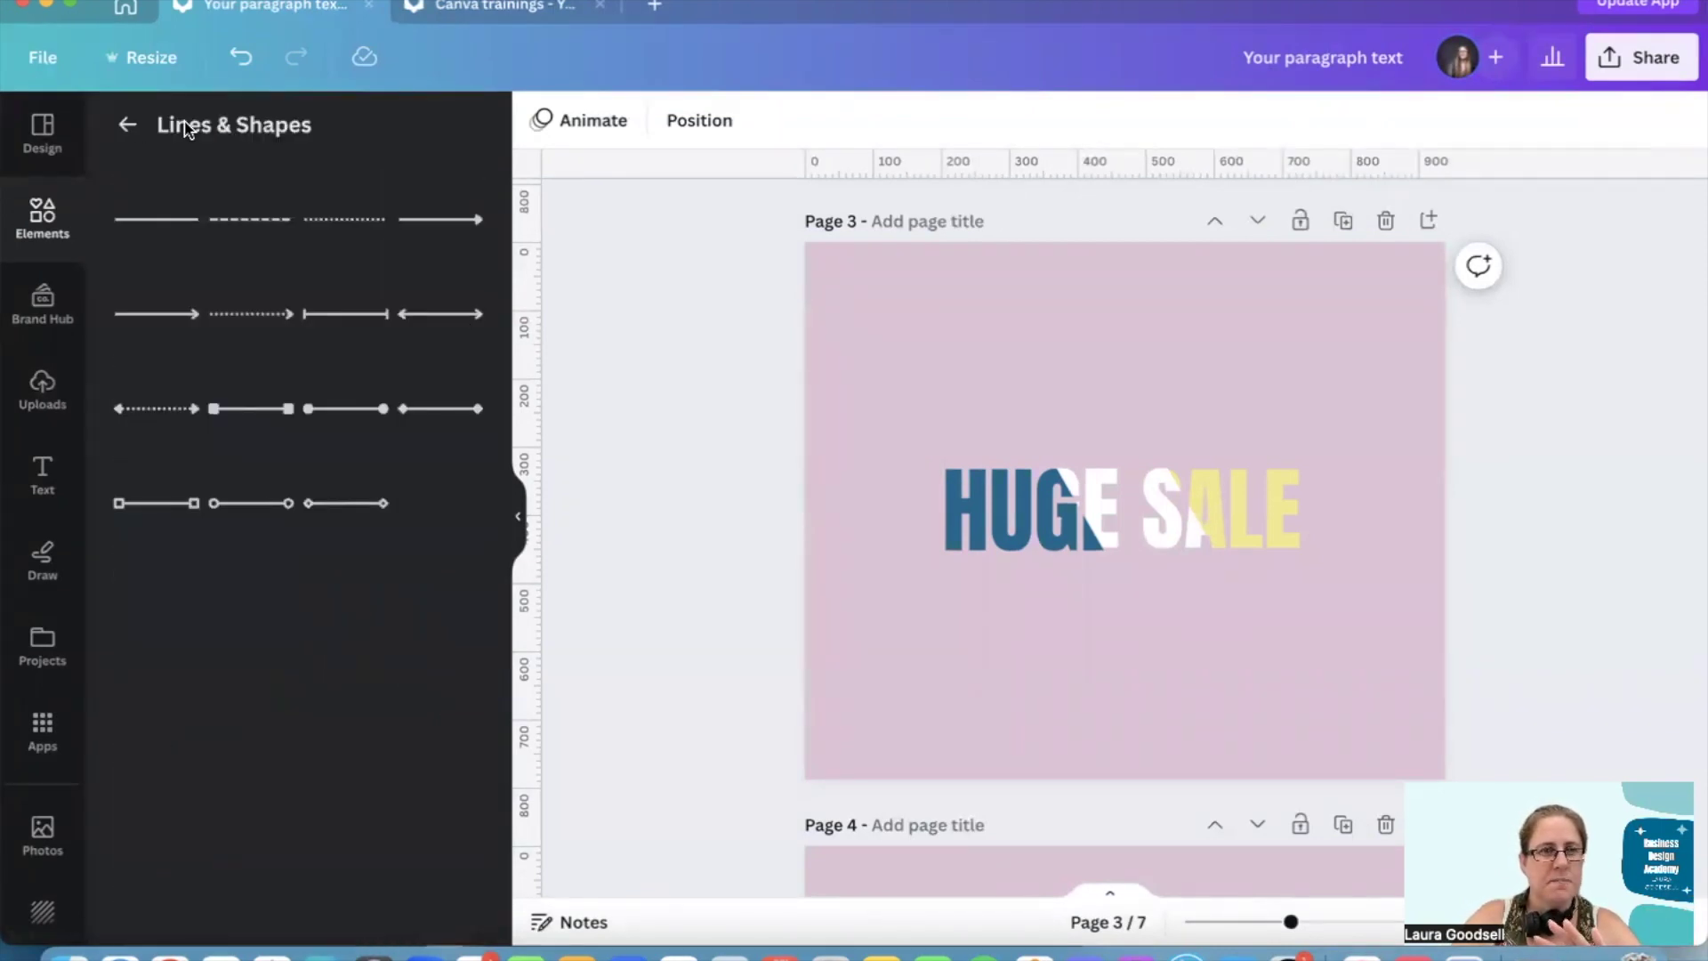
left_click(127, 124)
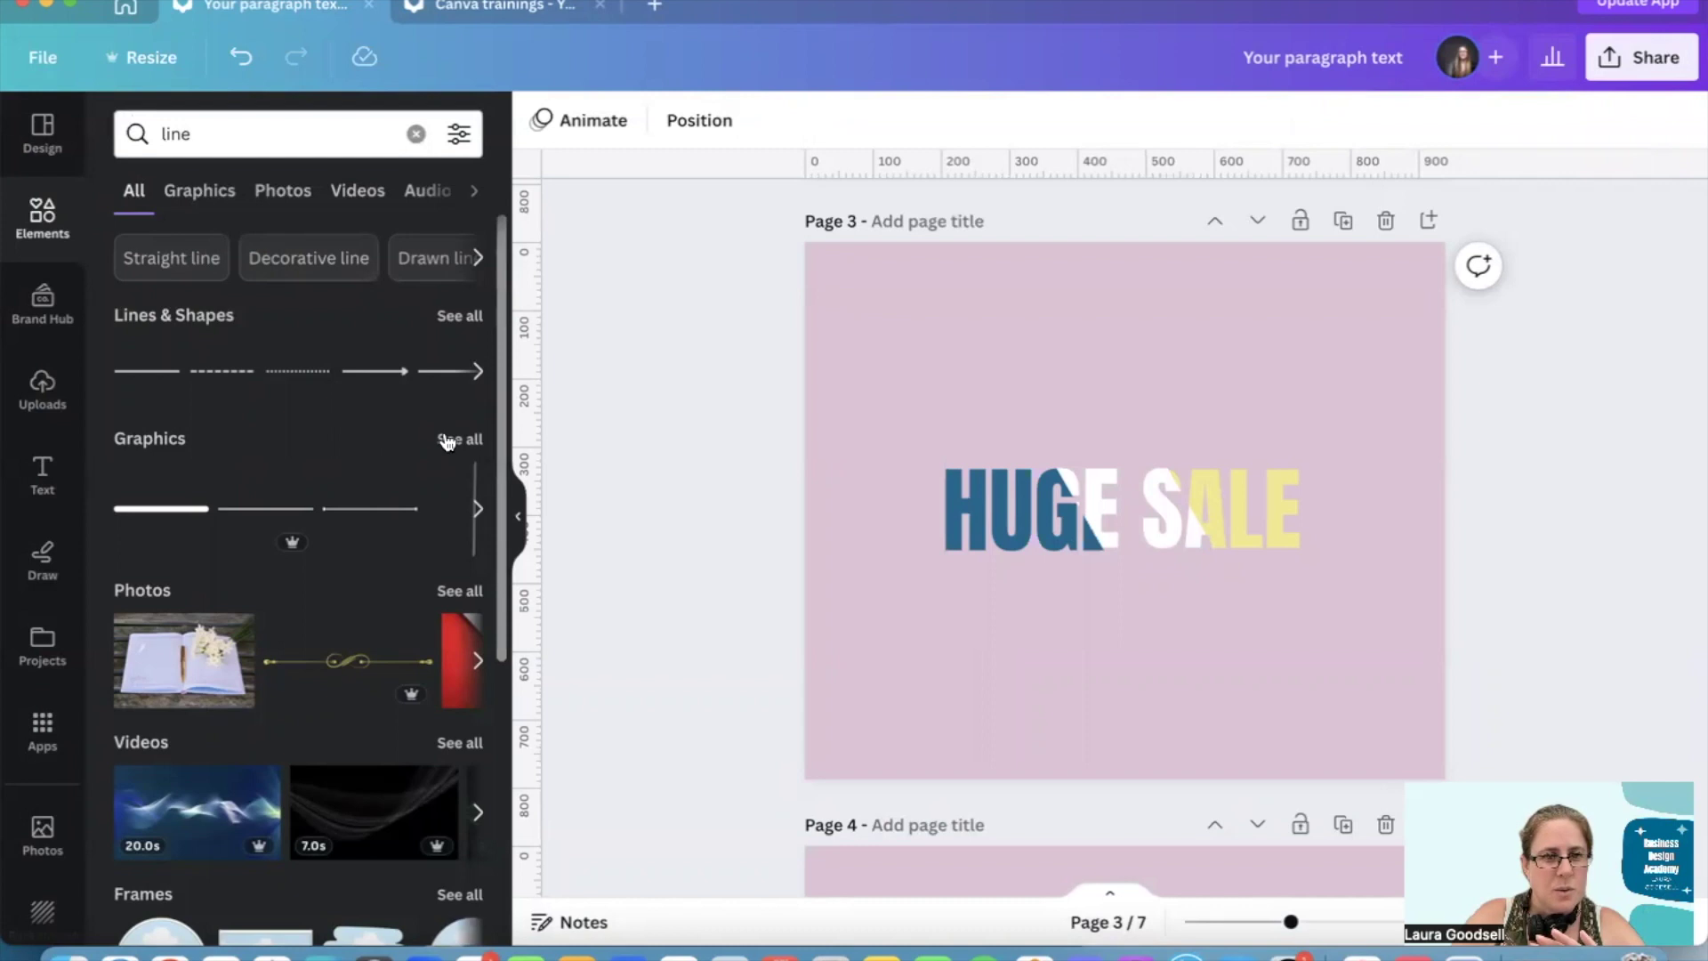
left_click(457, 438)
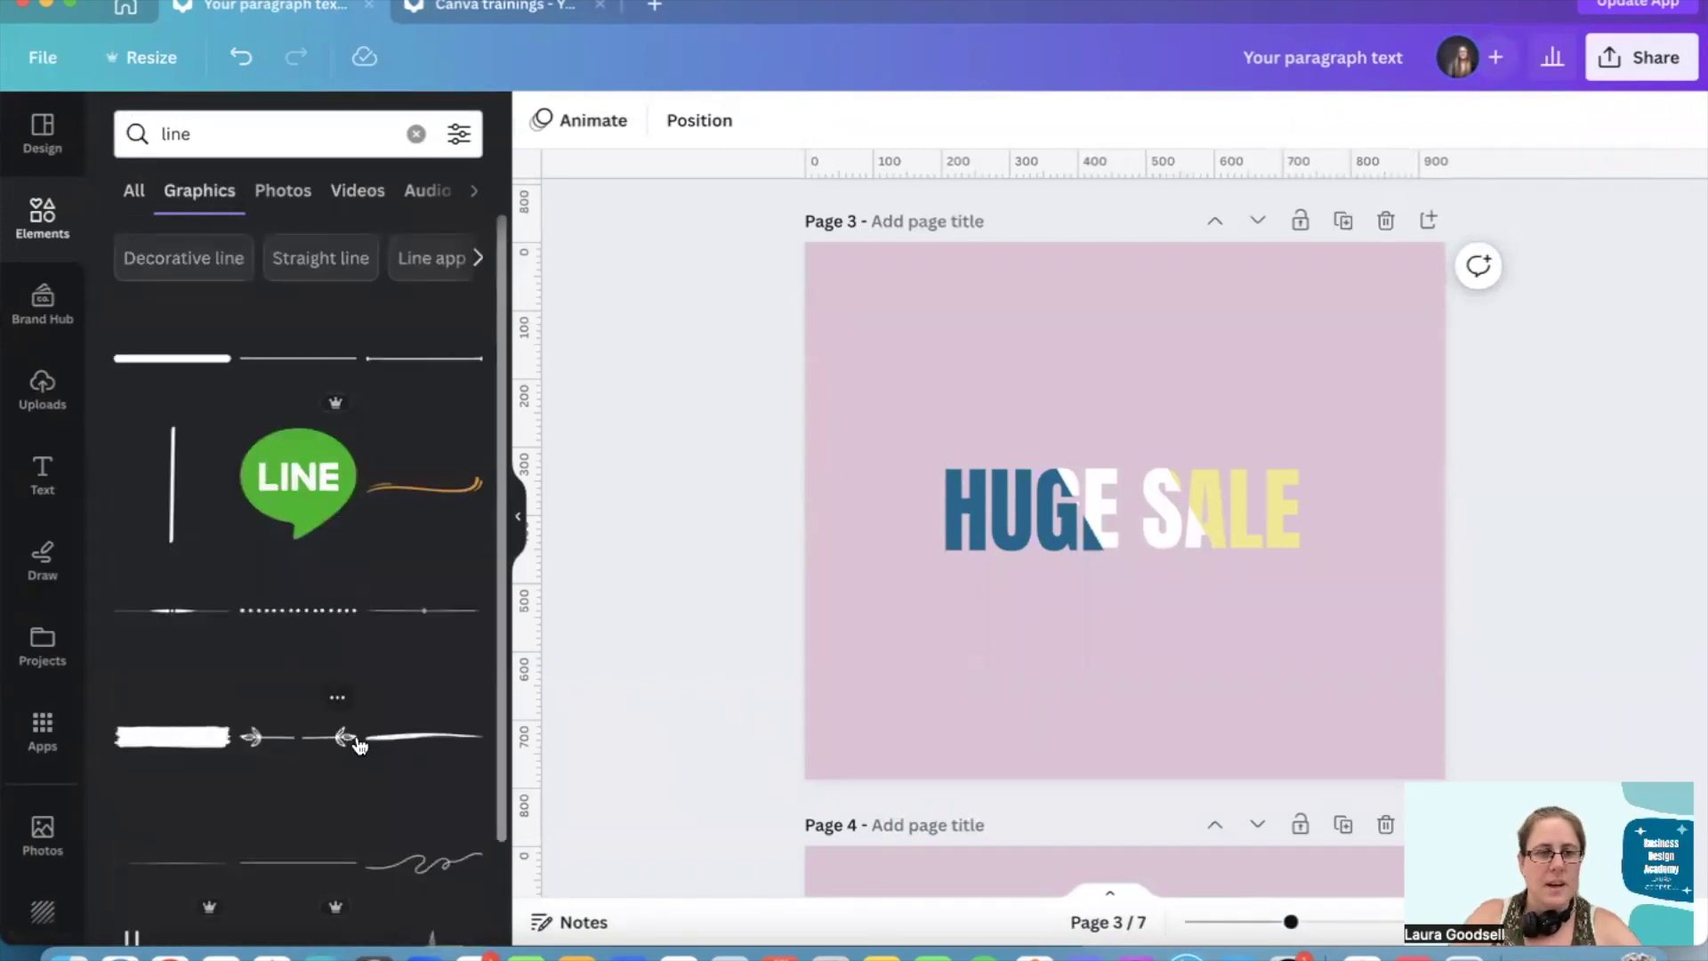
Add a black brush-stroke line, tilt it to about 72°, and shorten it
left_click(400, 738)
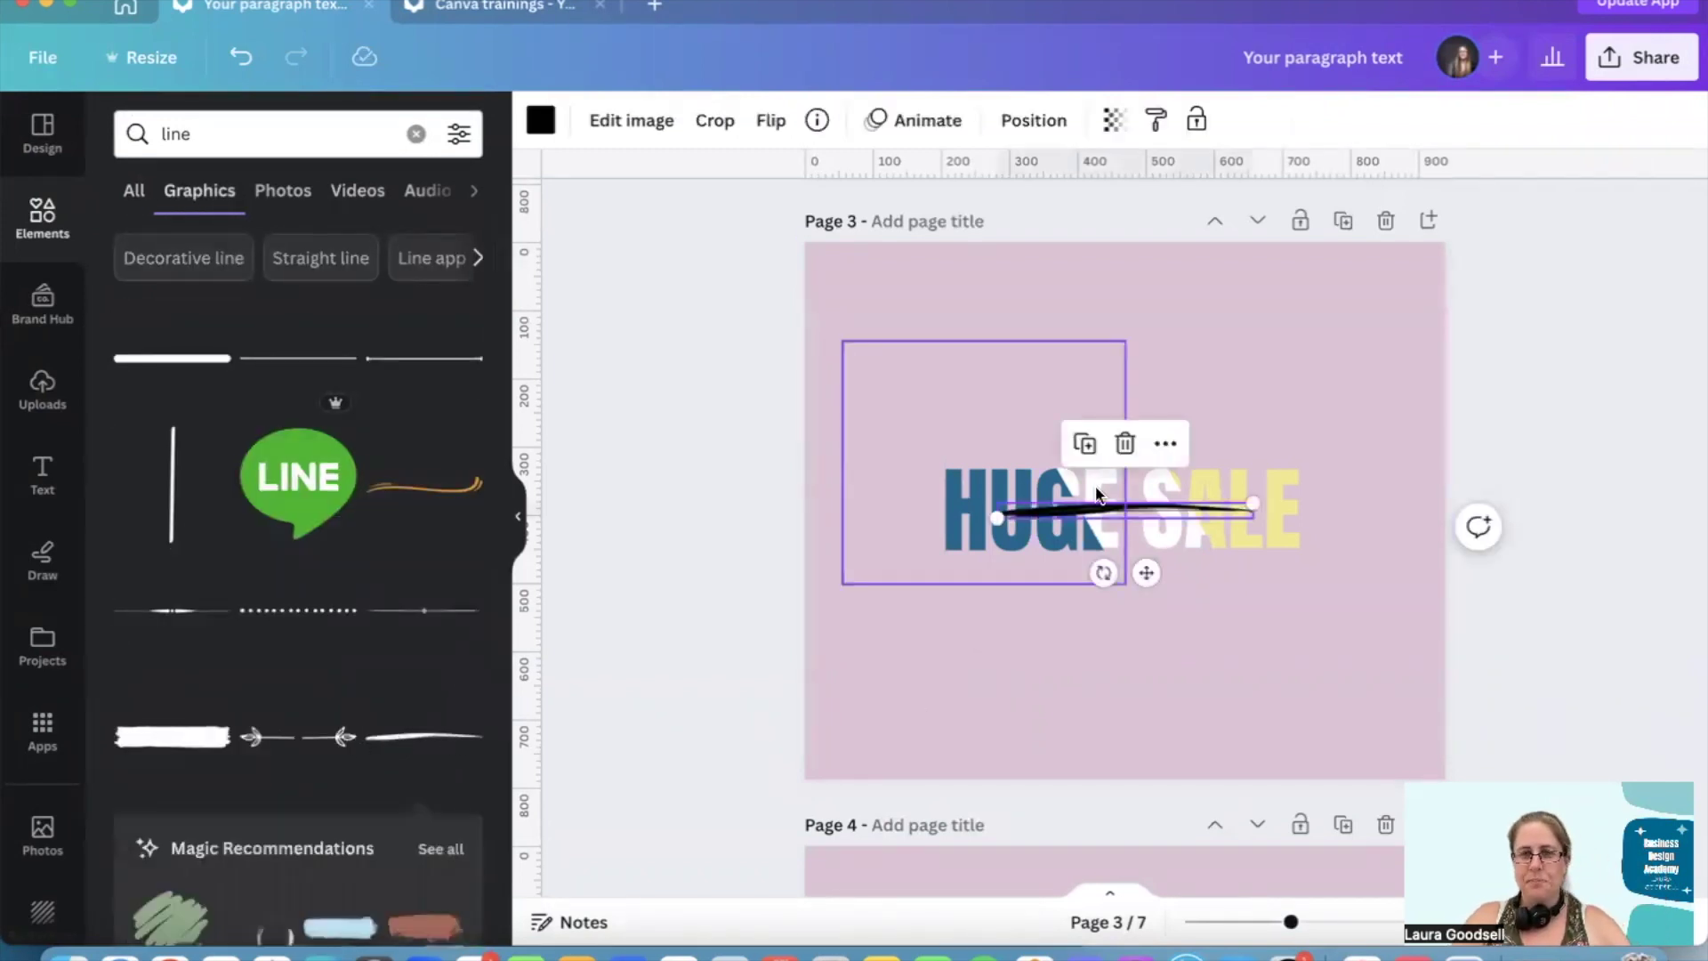
left_click_drag(1077, 511, 1092, 630)
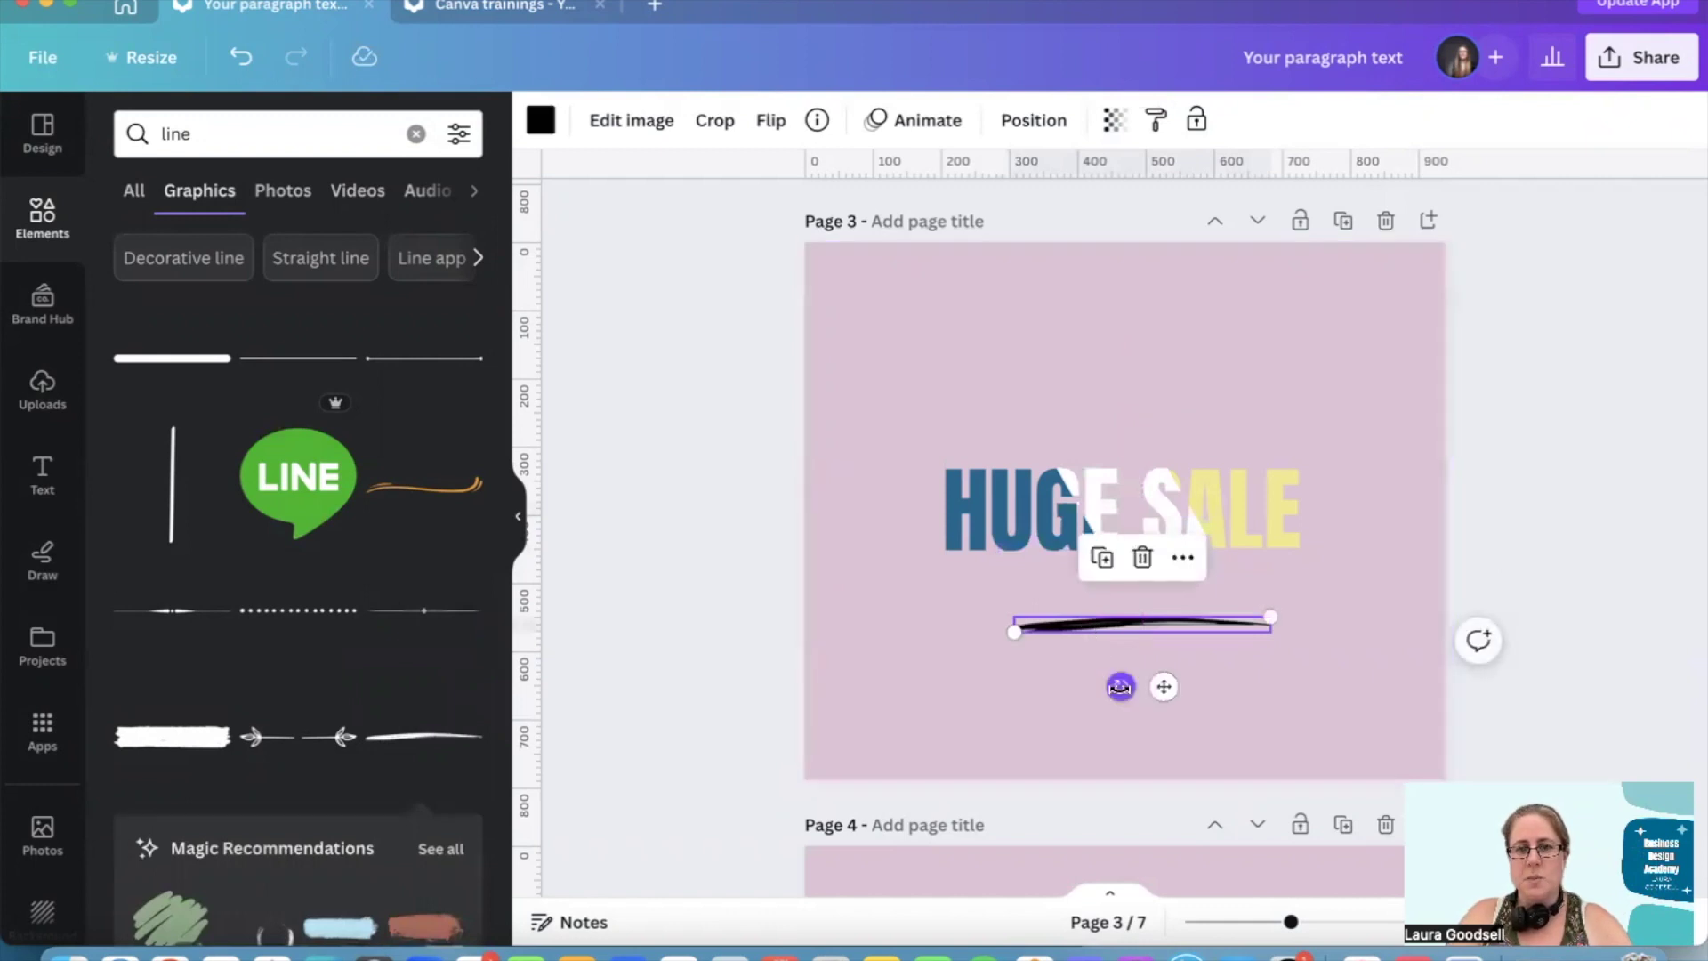
mouse_move(1119, 686)
left_mouse_down()
mouse_move(1052, 629)
mouse_move(1192, 572)
left_mouse_up()
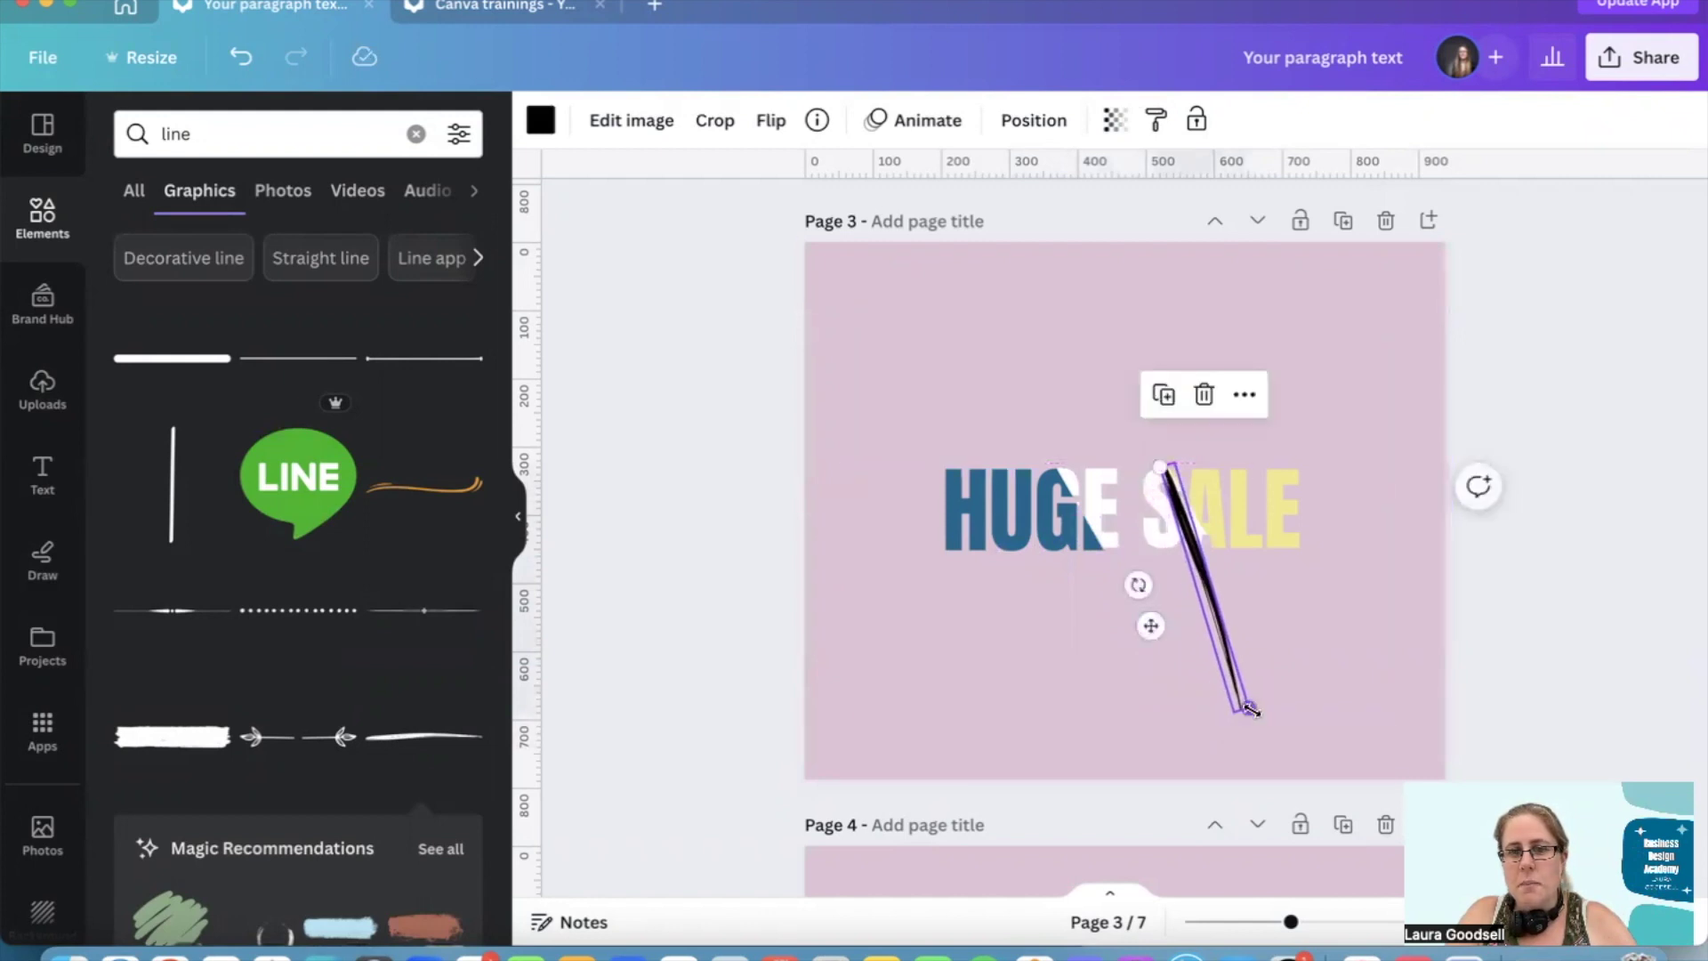
left_click_drag(1251, 707, 1213, 612)
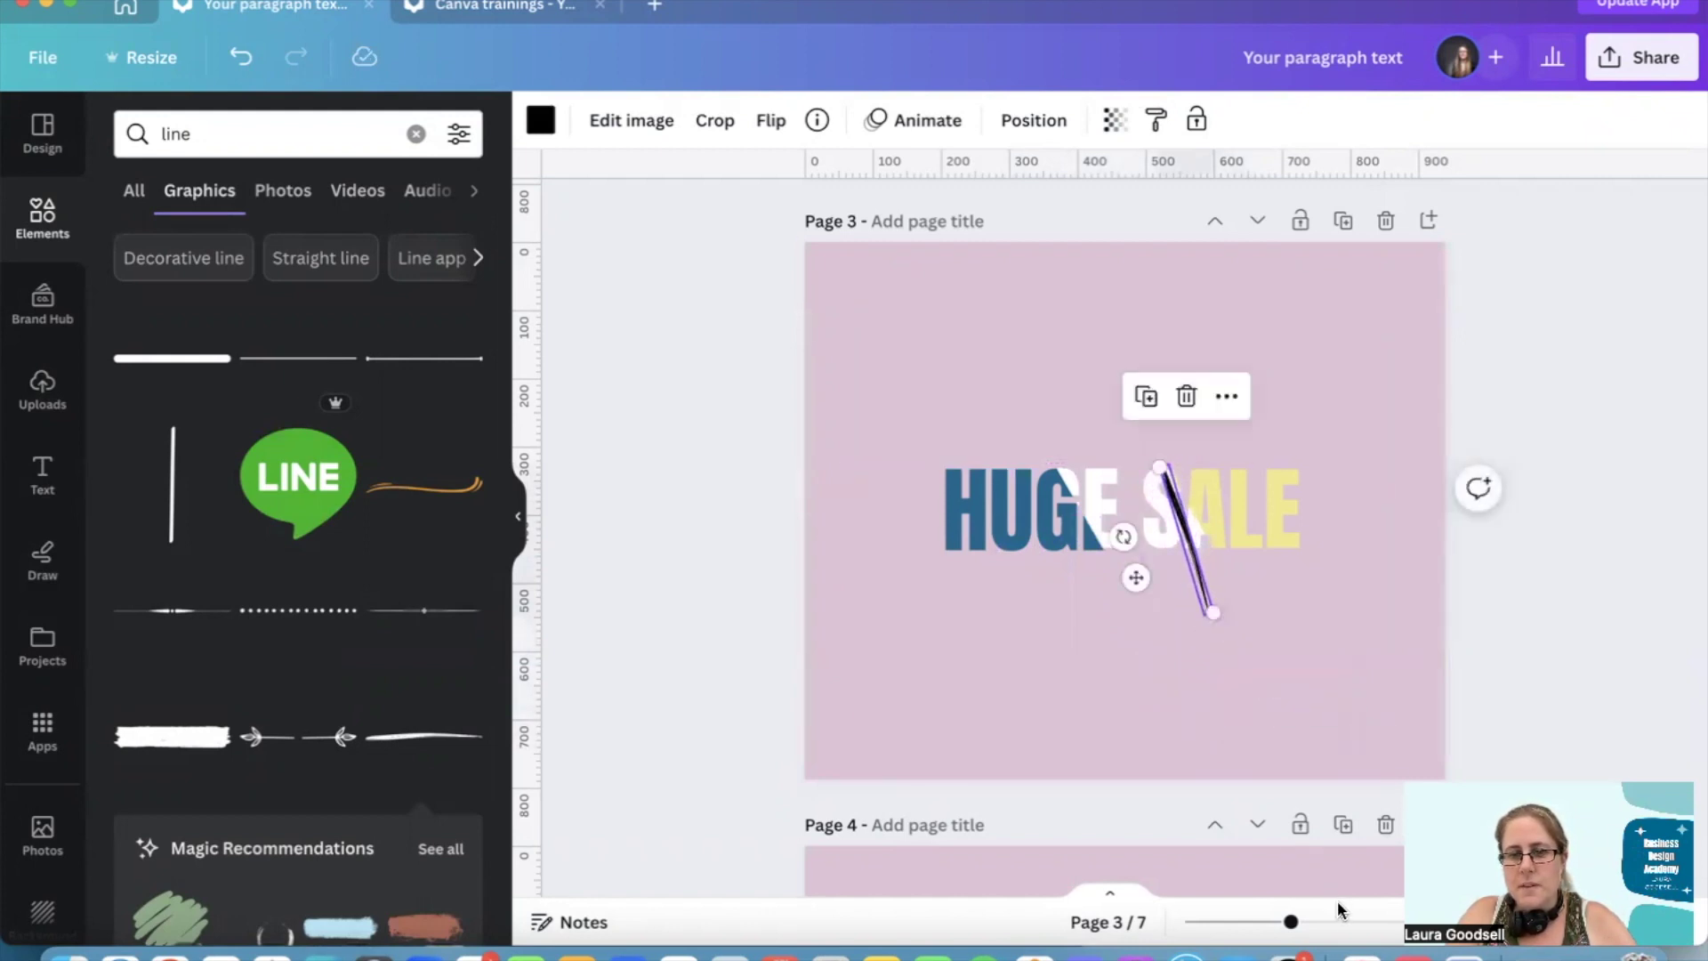
Zoom in, rotate the line to about 65°, and position it across the S and A
left_click(1344, 923)
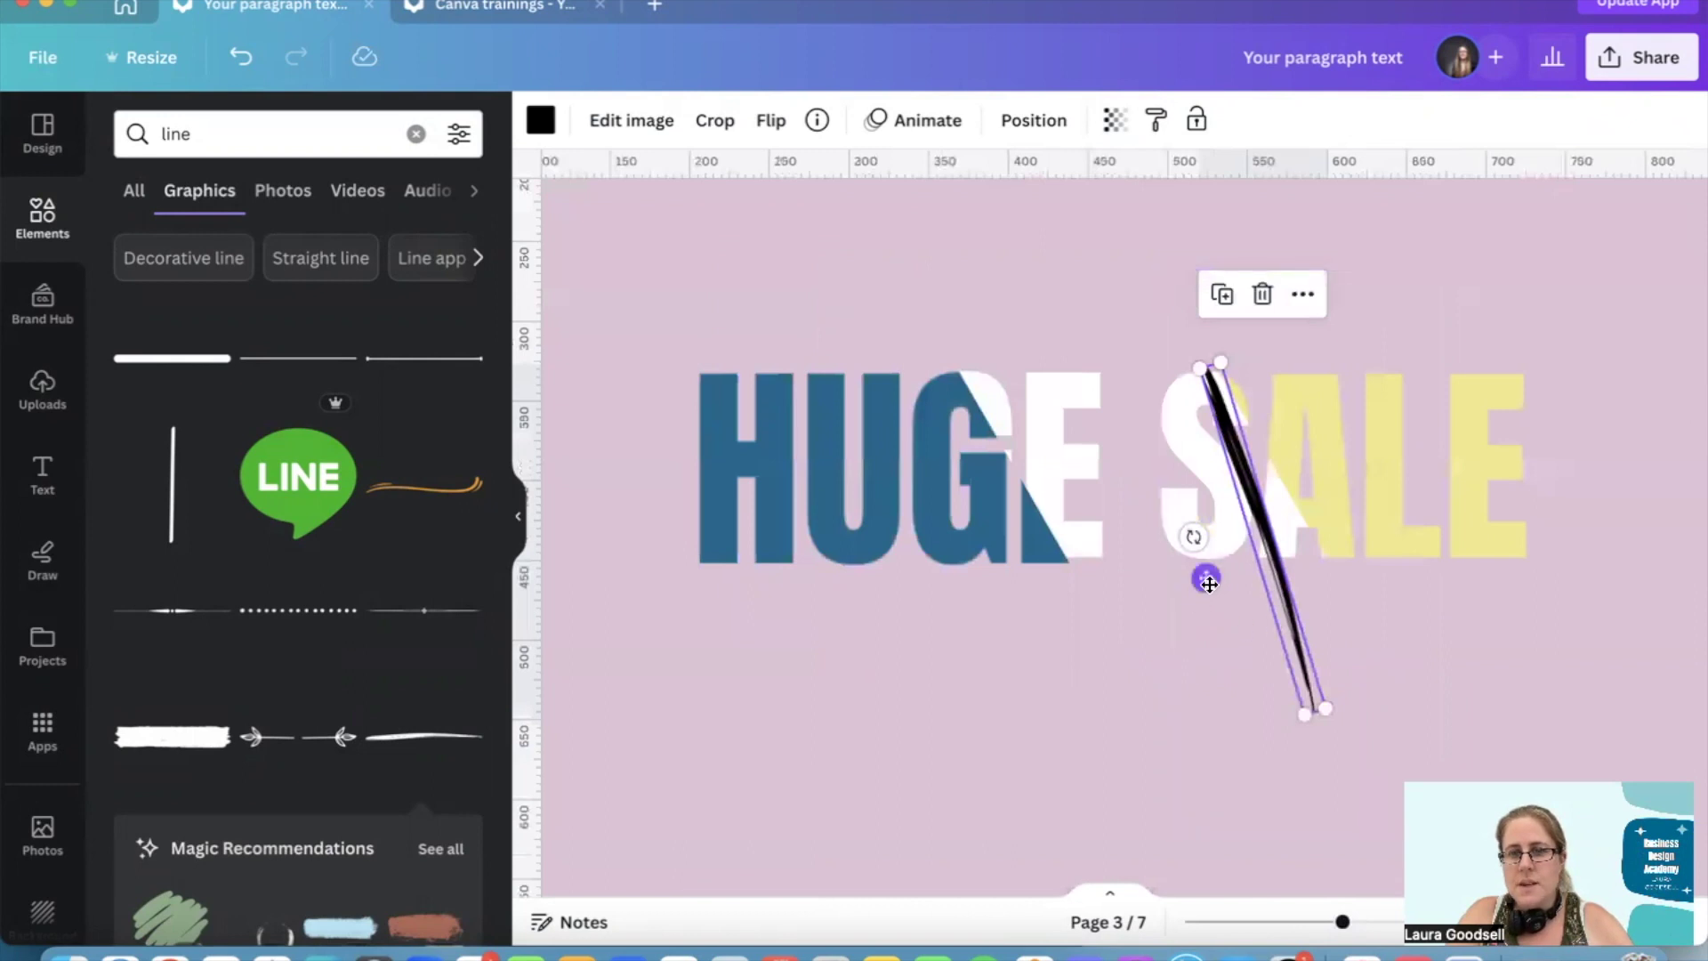
left_click_drag(1193, 537, 1195, 549)
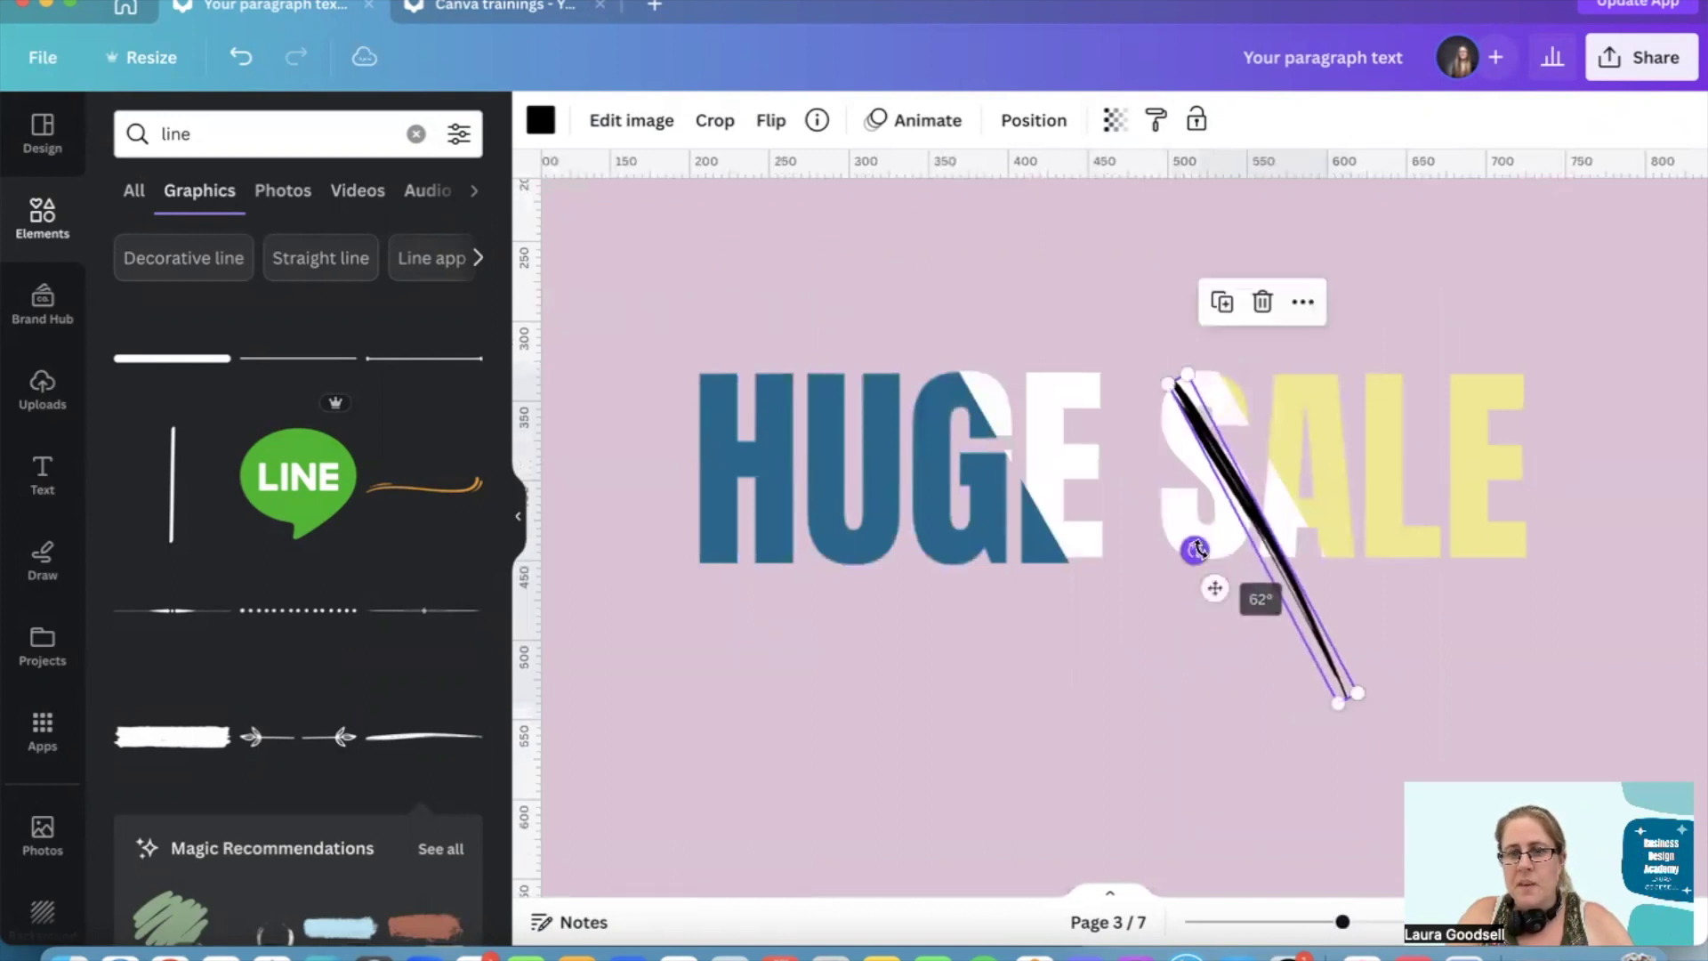
left_click_drag(1252, 495, 1287, 490)
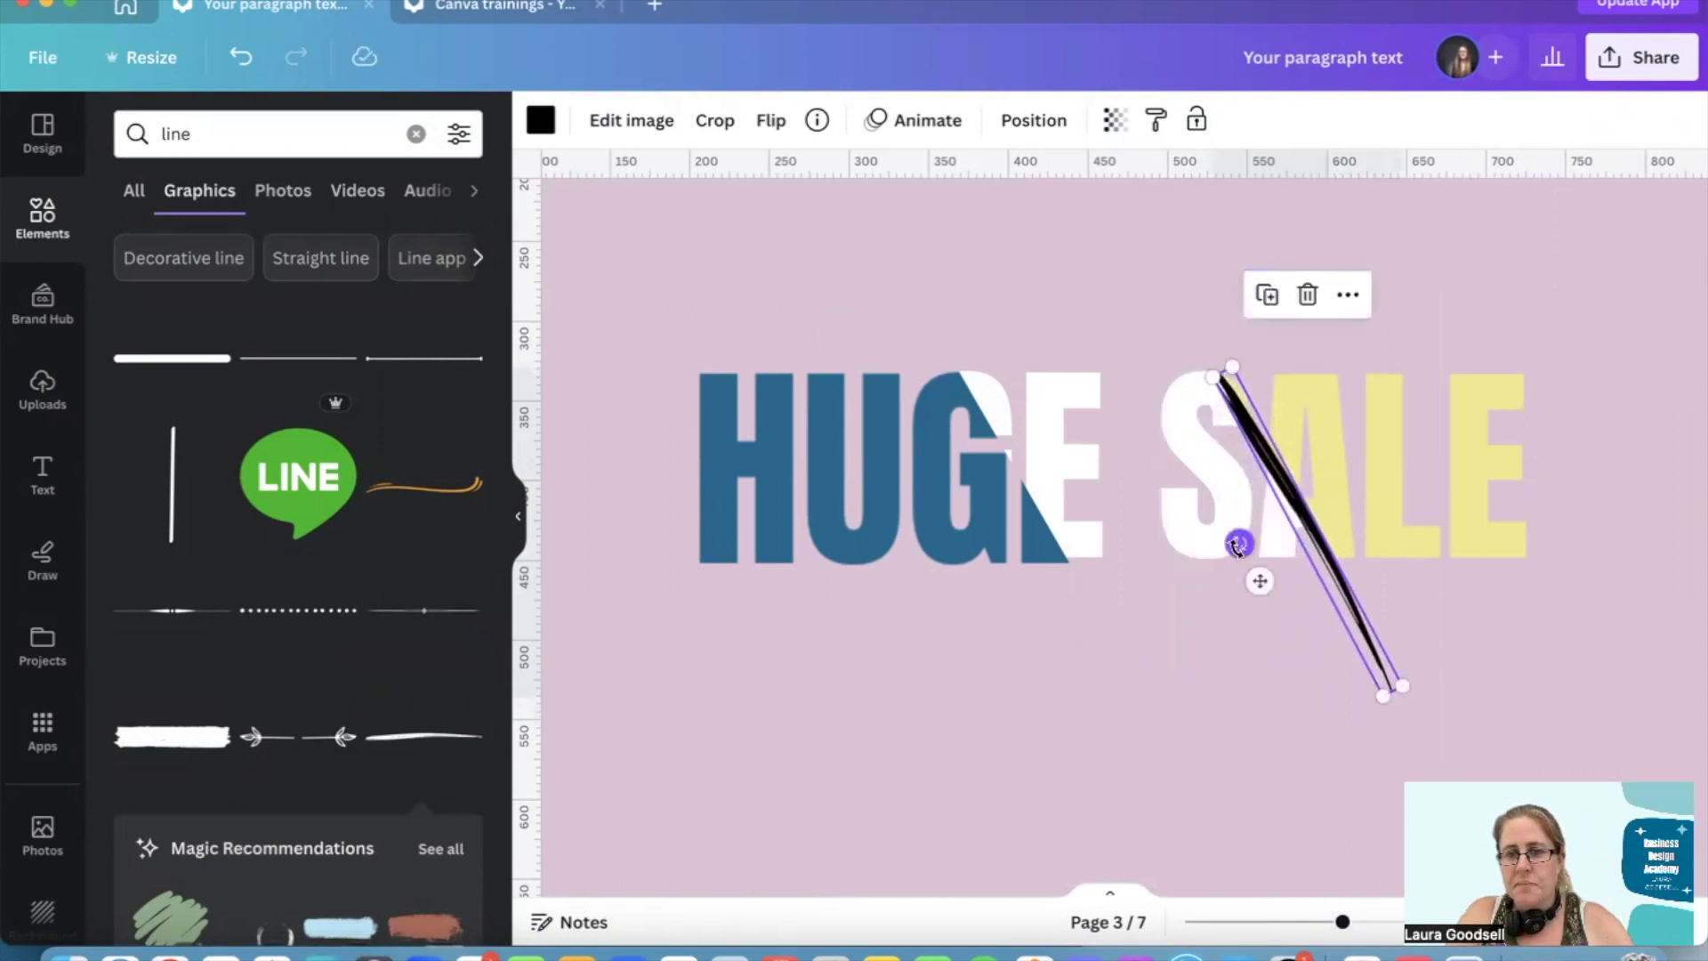
left_click_drag(1239, 541, 1228, 545)
left_click_drag(1273, 483, 1275, 489)
Change the brush line through SALE to the yellow document colour
left_click(1203, 642)
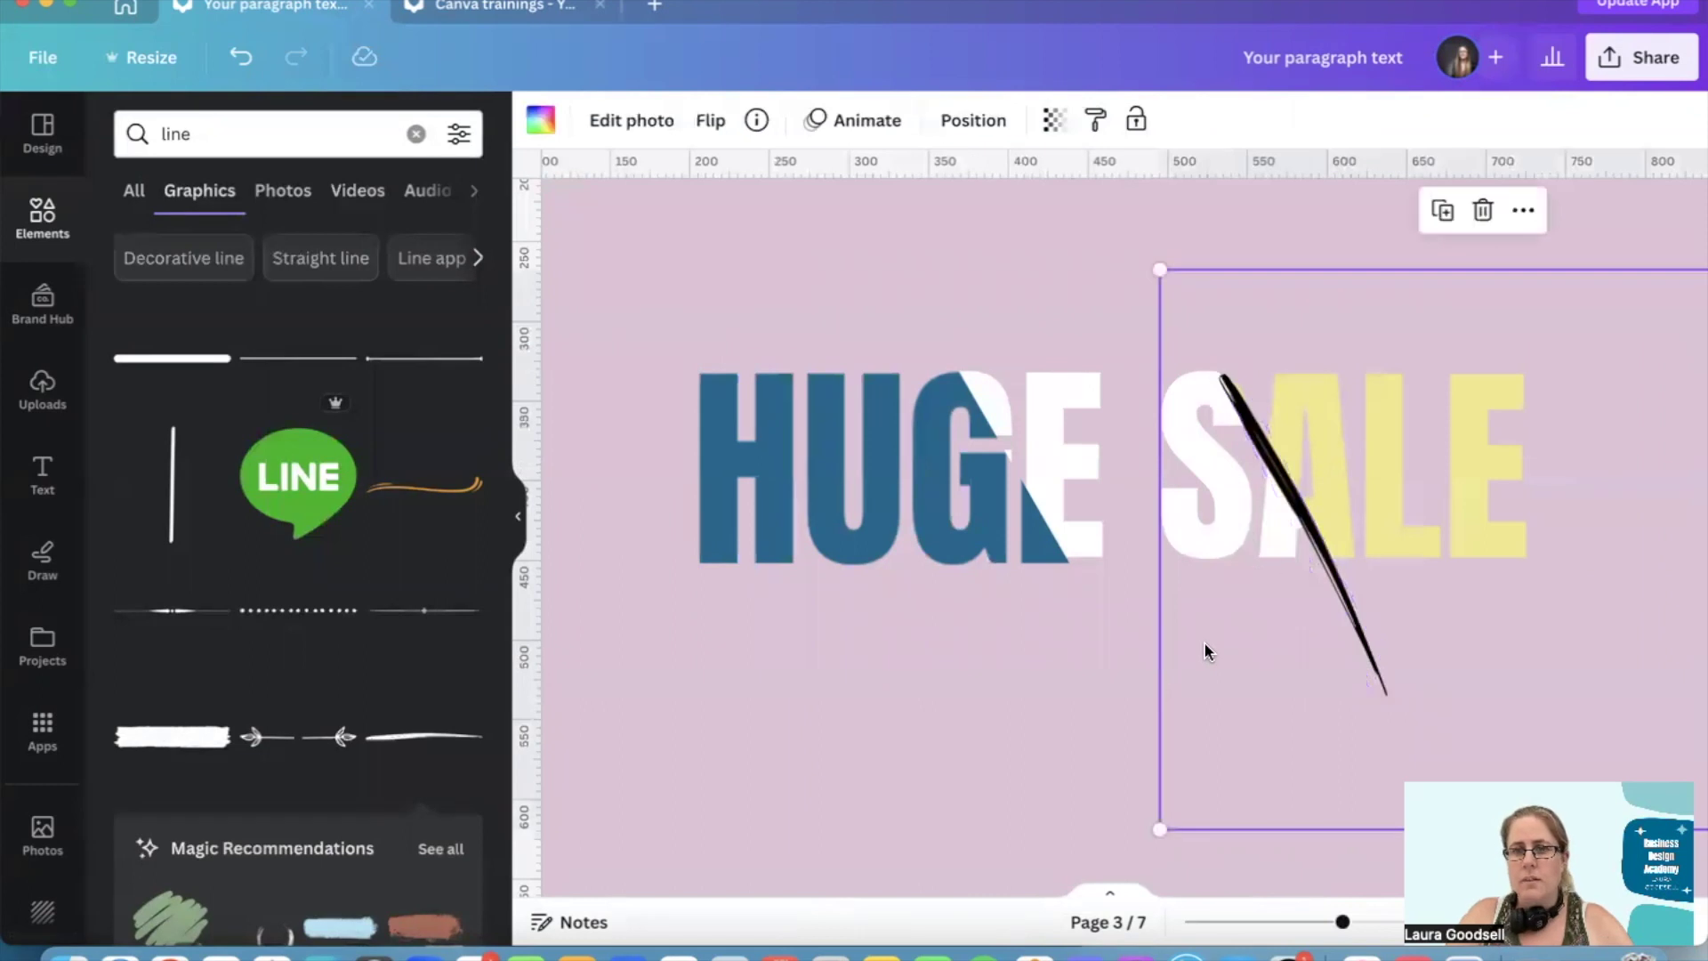
left_click(1322, 523)
left_click(540, 119)
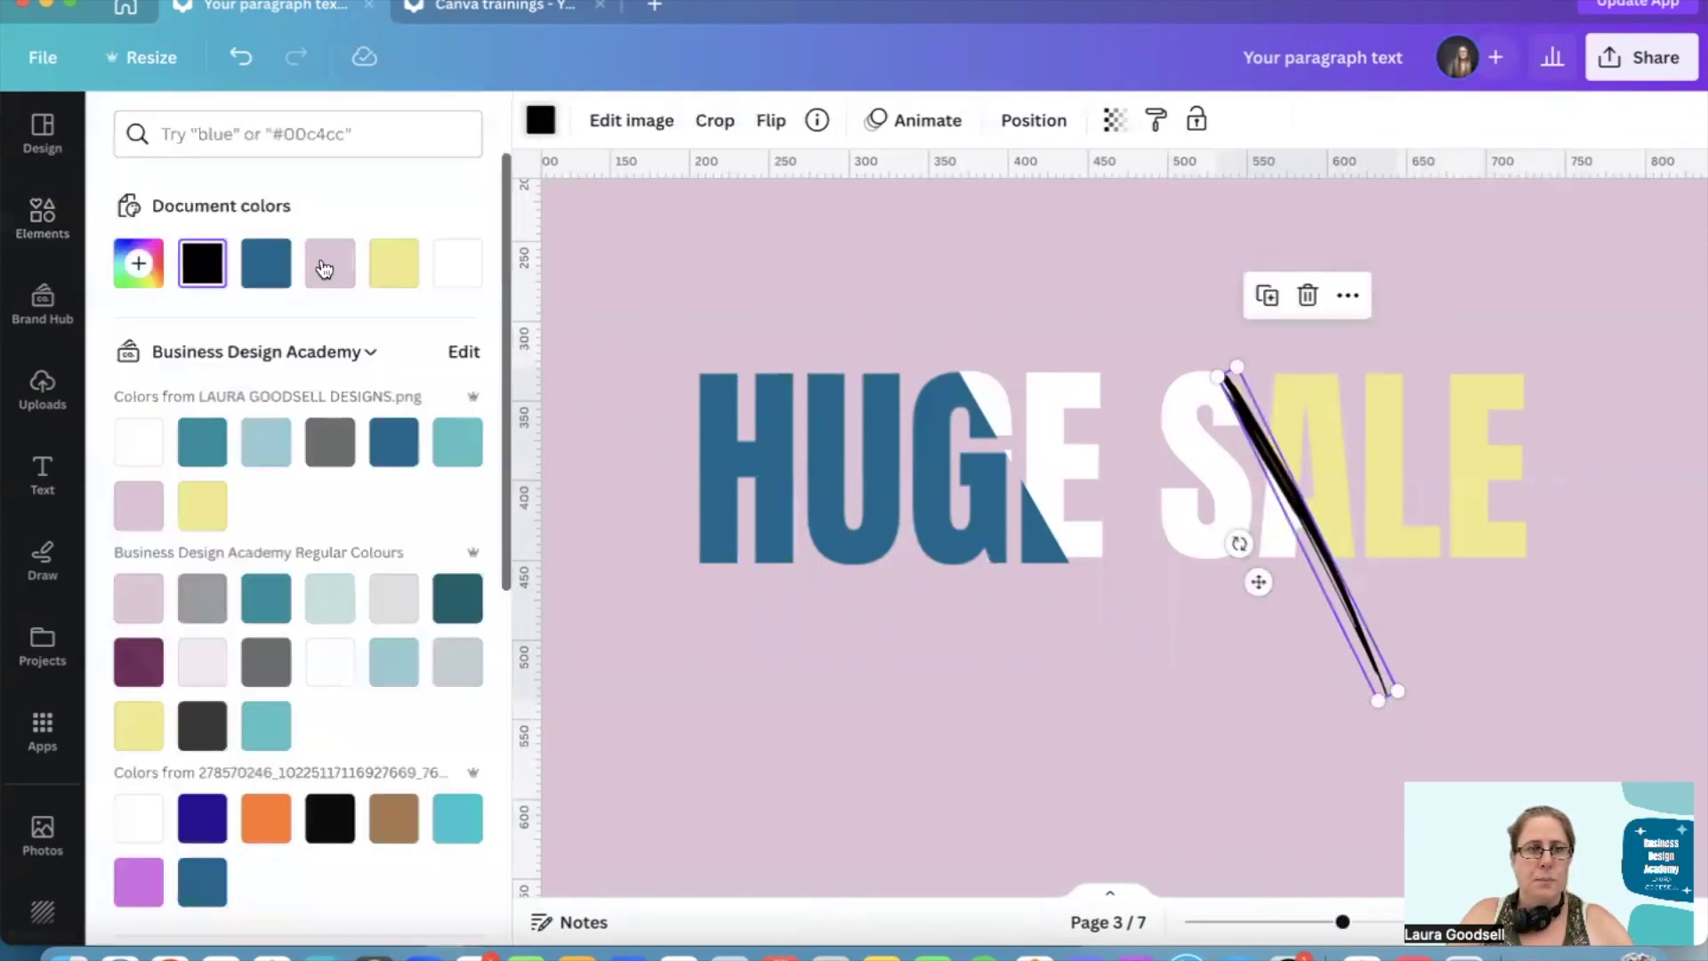
left_click(393, 263)
left_click(721, 290)
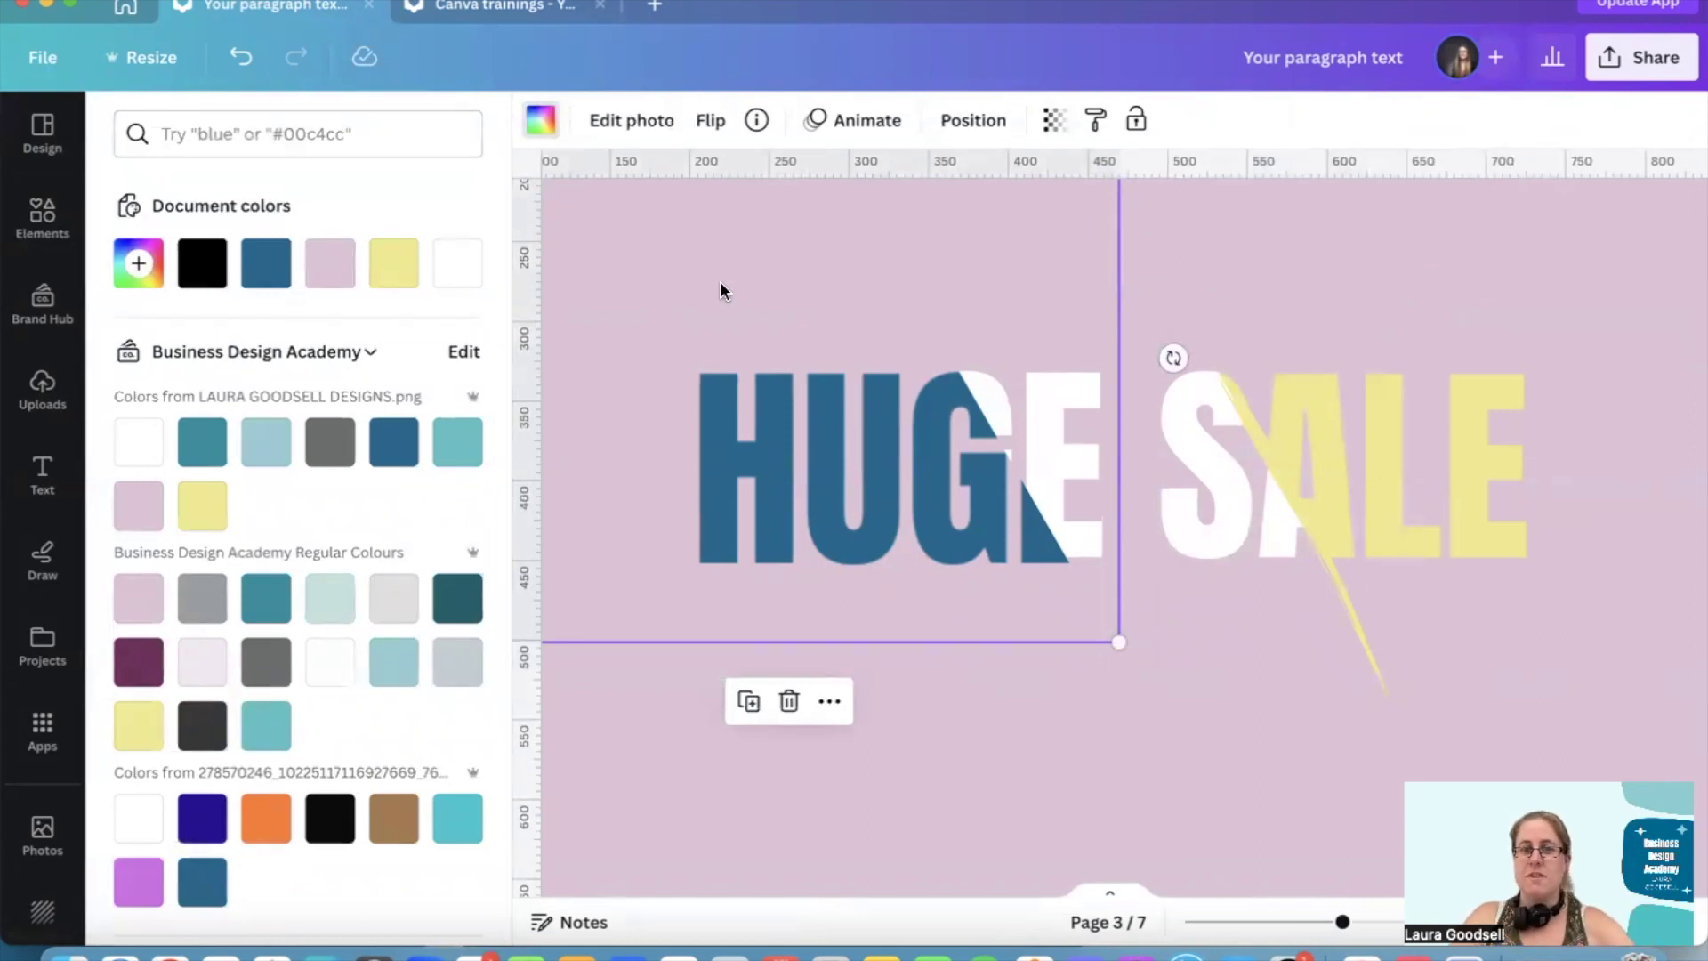
Move and rotate a yellow brush line diagonally across the G of HUGE
left_click(1343, 610)
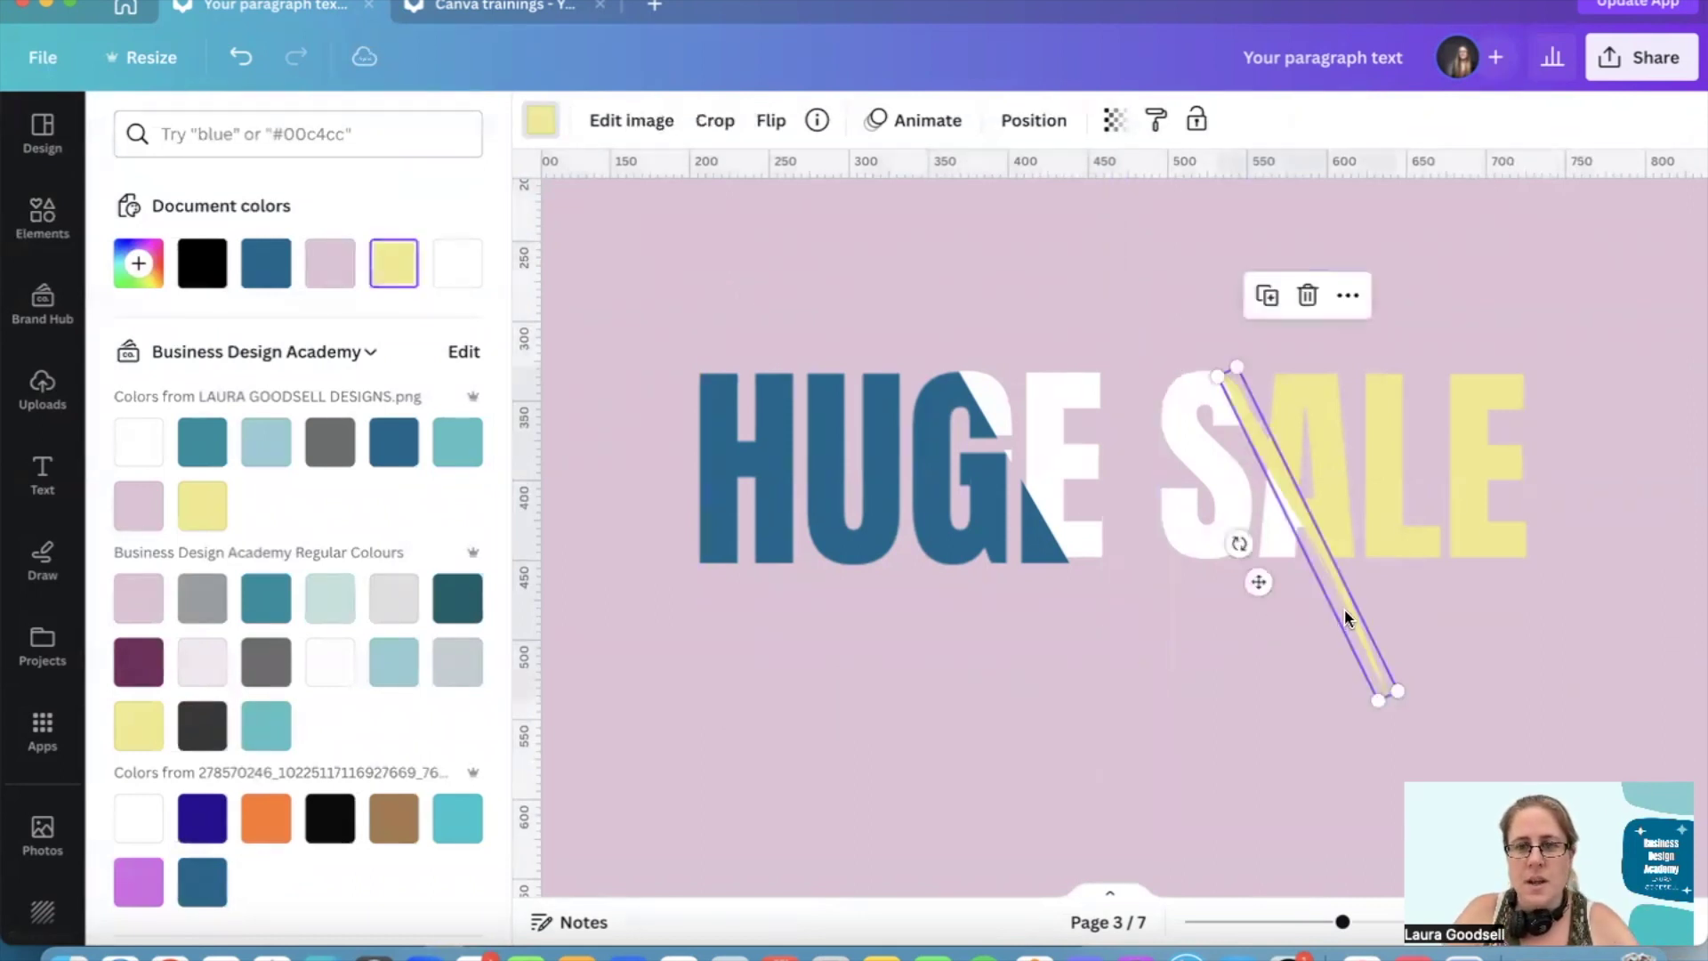
left_click_drag(1249, 448, 1274, 473)
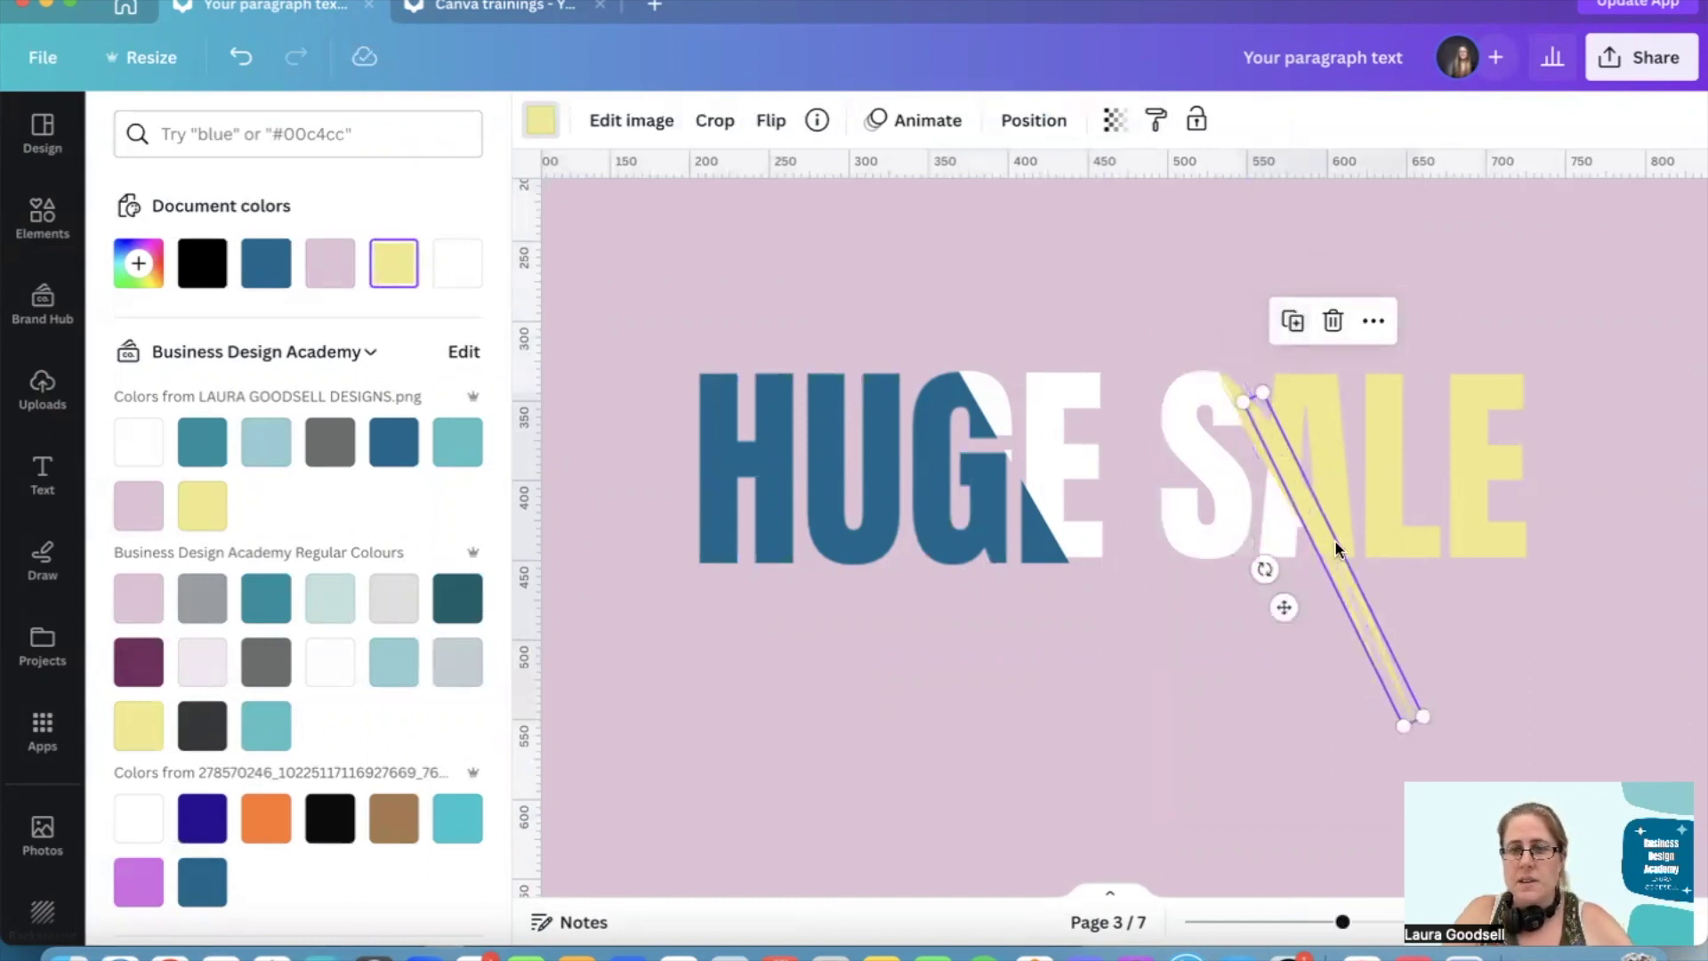
left_click_drag(1271, 547, 1142, 430)
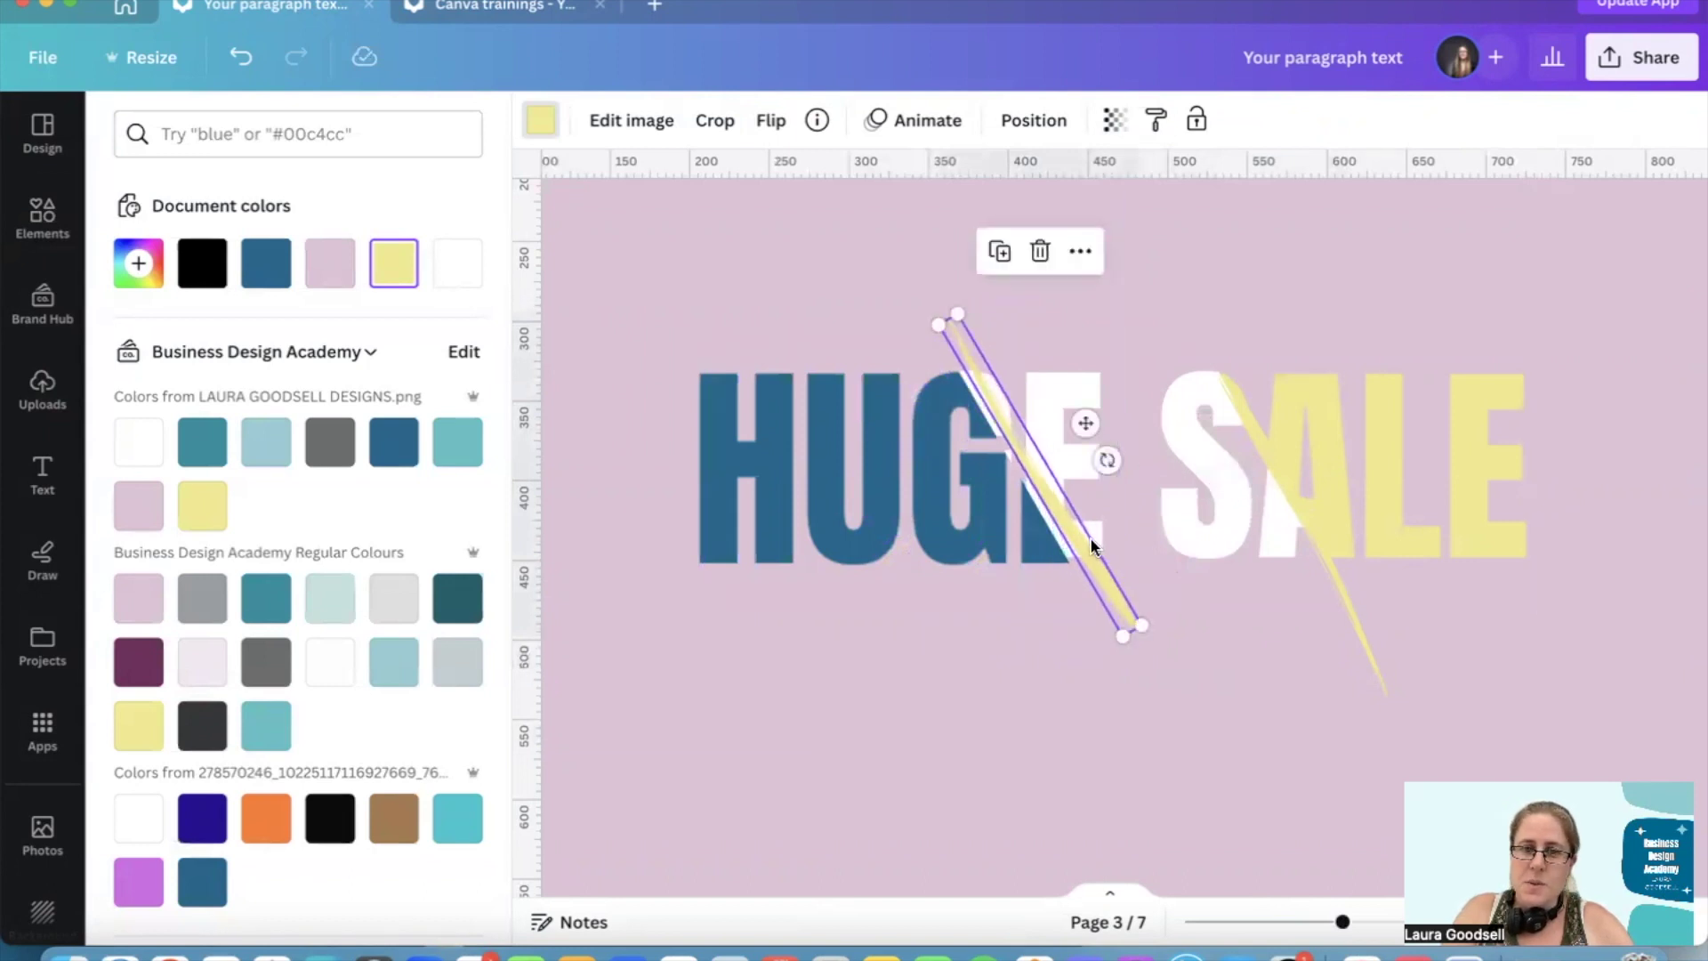
left_click_drag(1090, 548, 1018, 485)
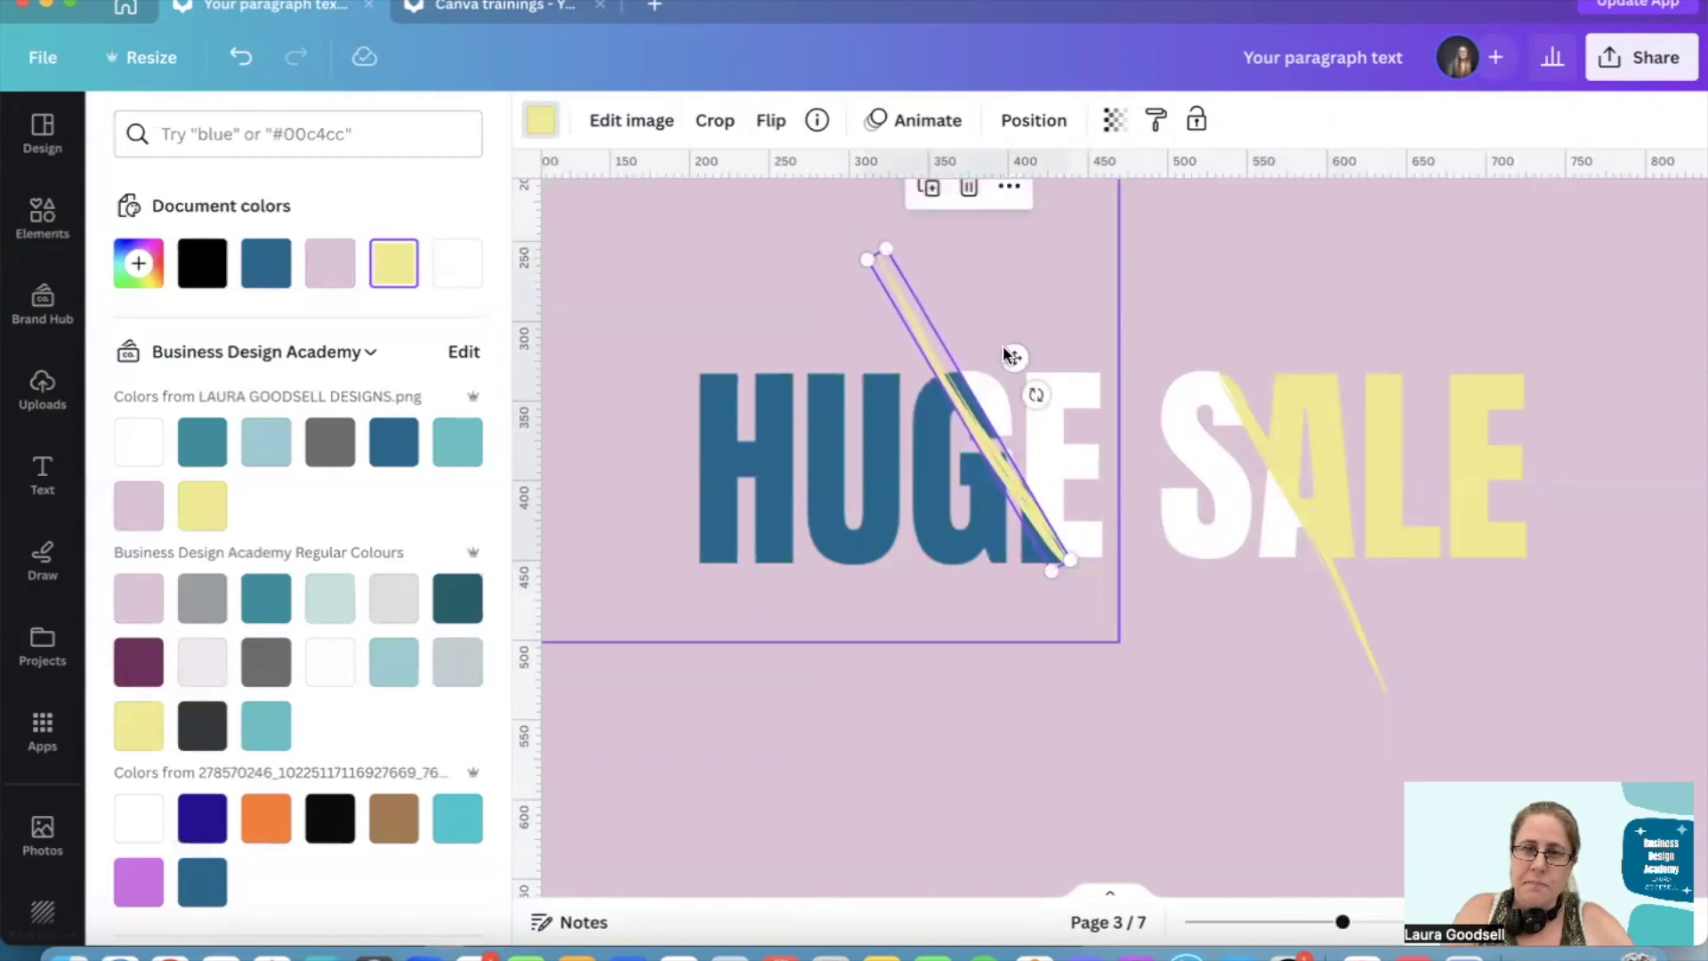
left_click_drag(1035, 391, 1047, 394)
left_click_drag(989, 466, 1002, 460)
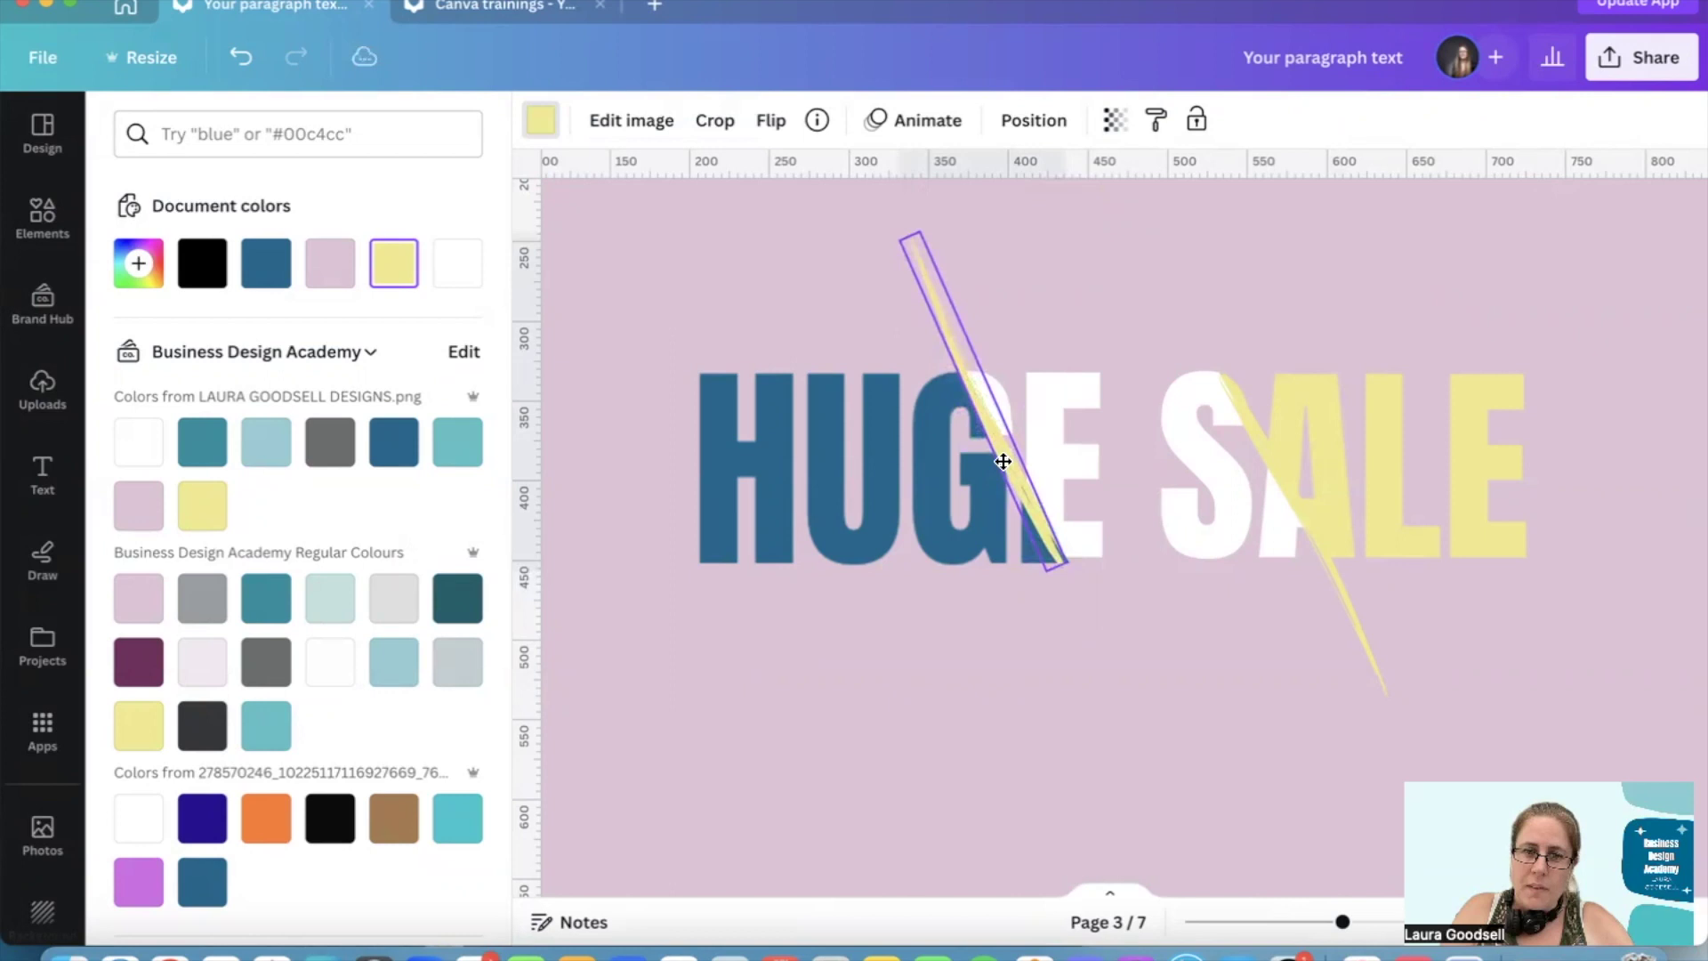
left_click_drag(1003, 461, 1004, 460)
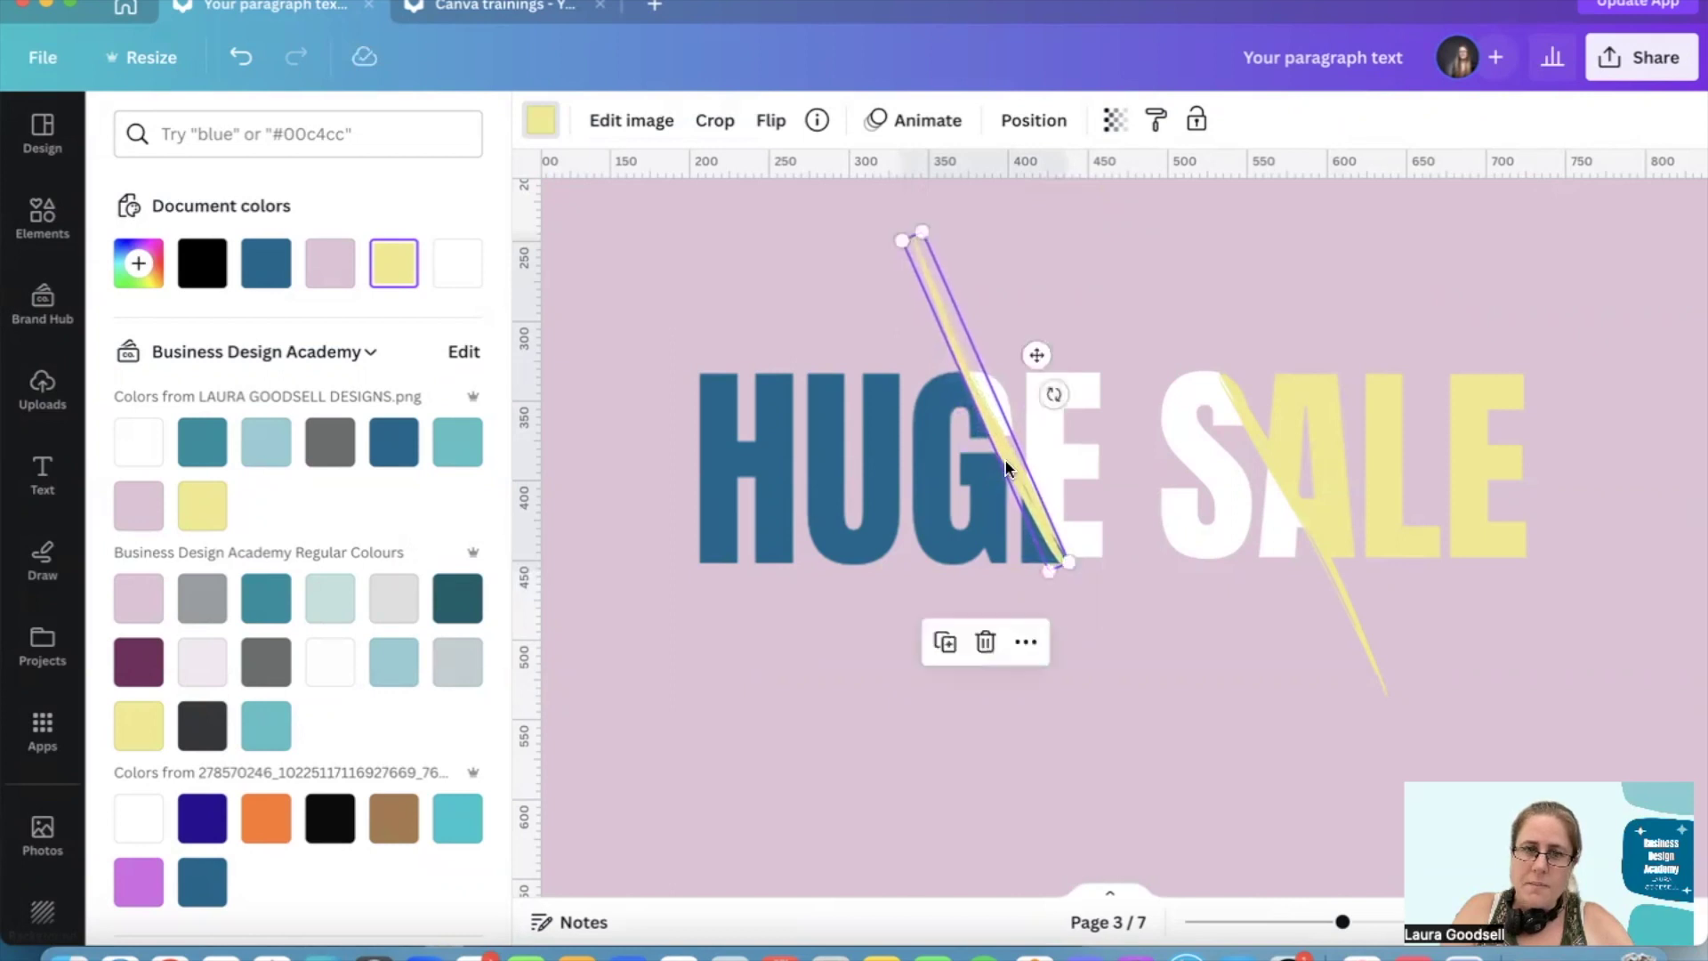
Turn the slash across the G dark blue and re-crop the pink background photo
left_click(266, 264)
left_click(766, 775)
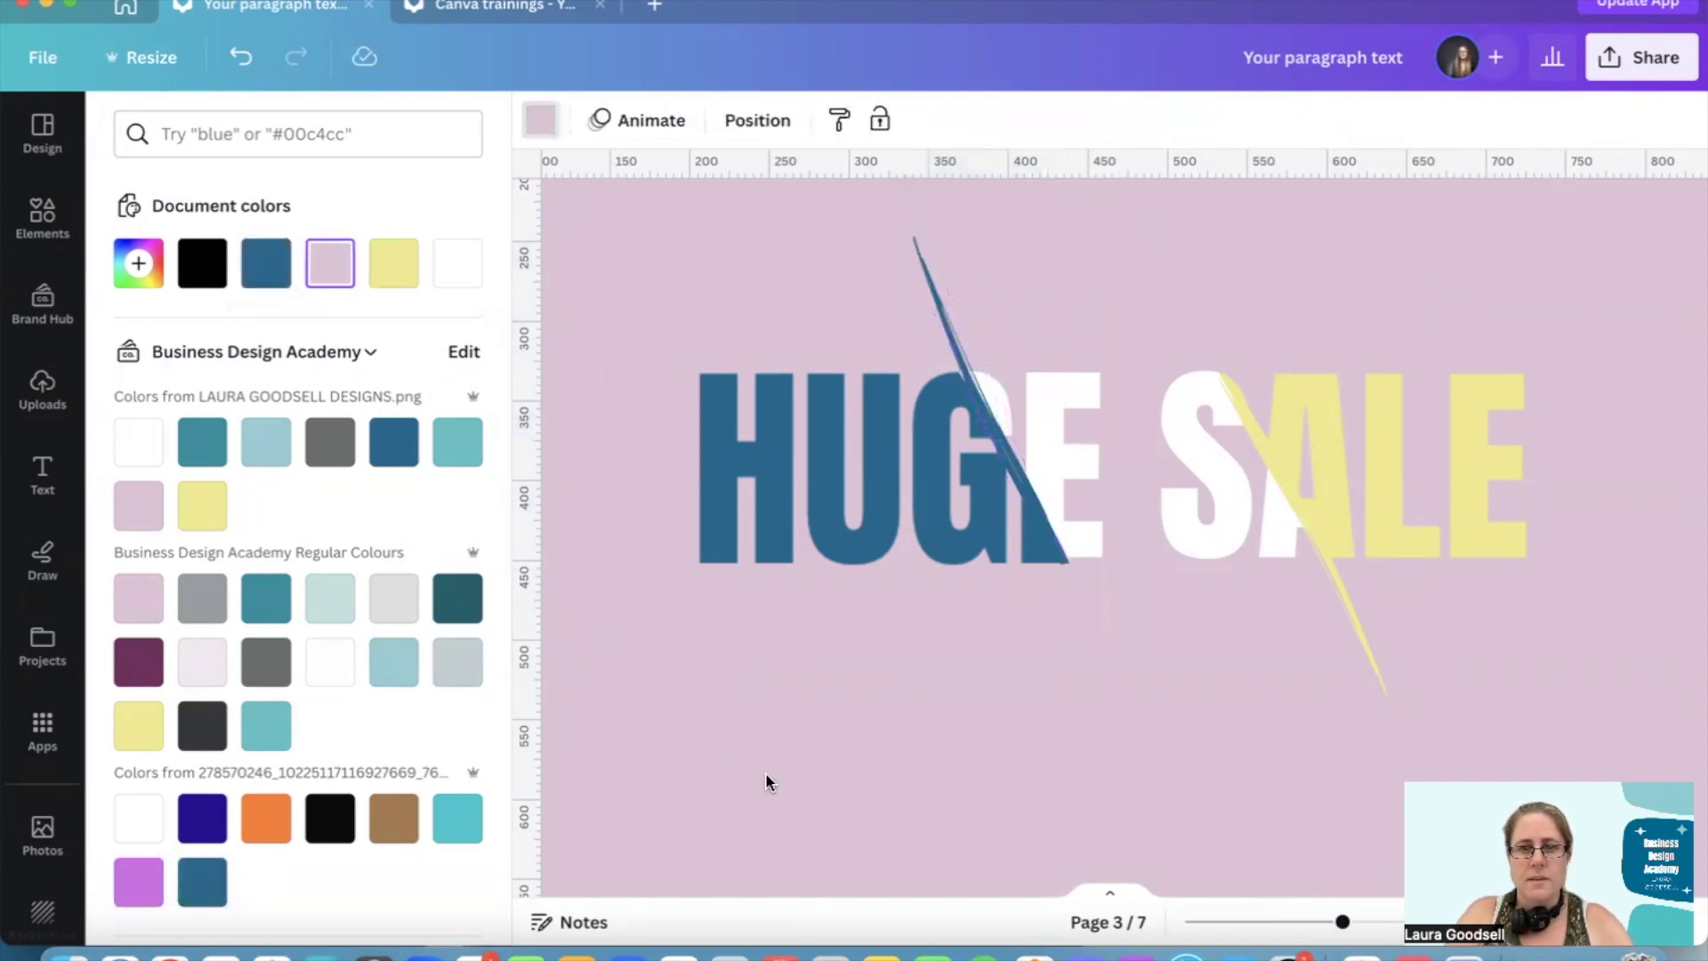
double_click(812, 546)
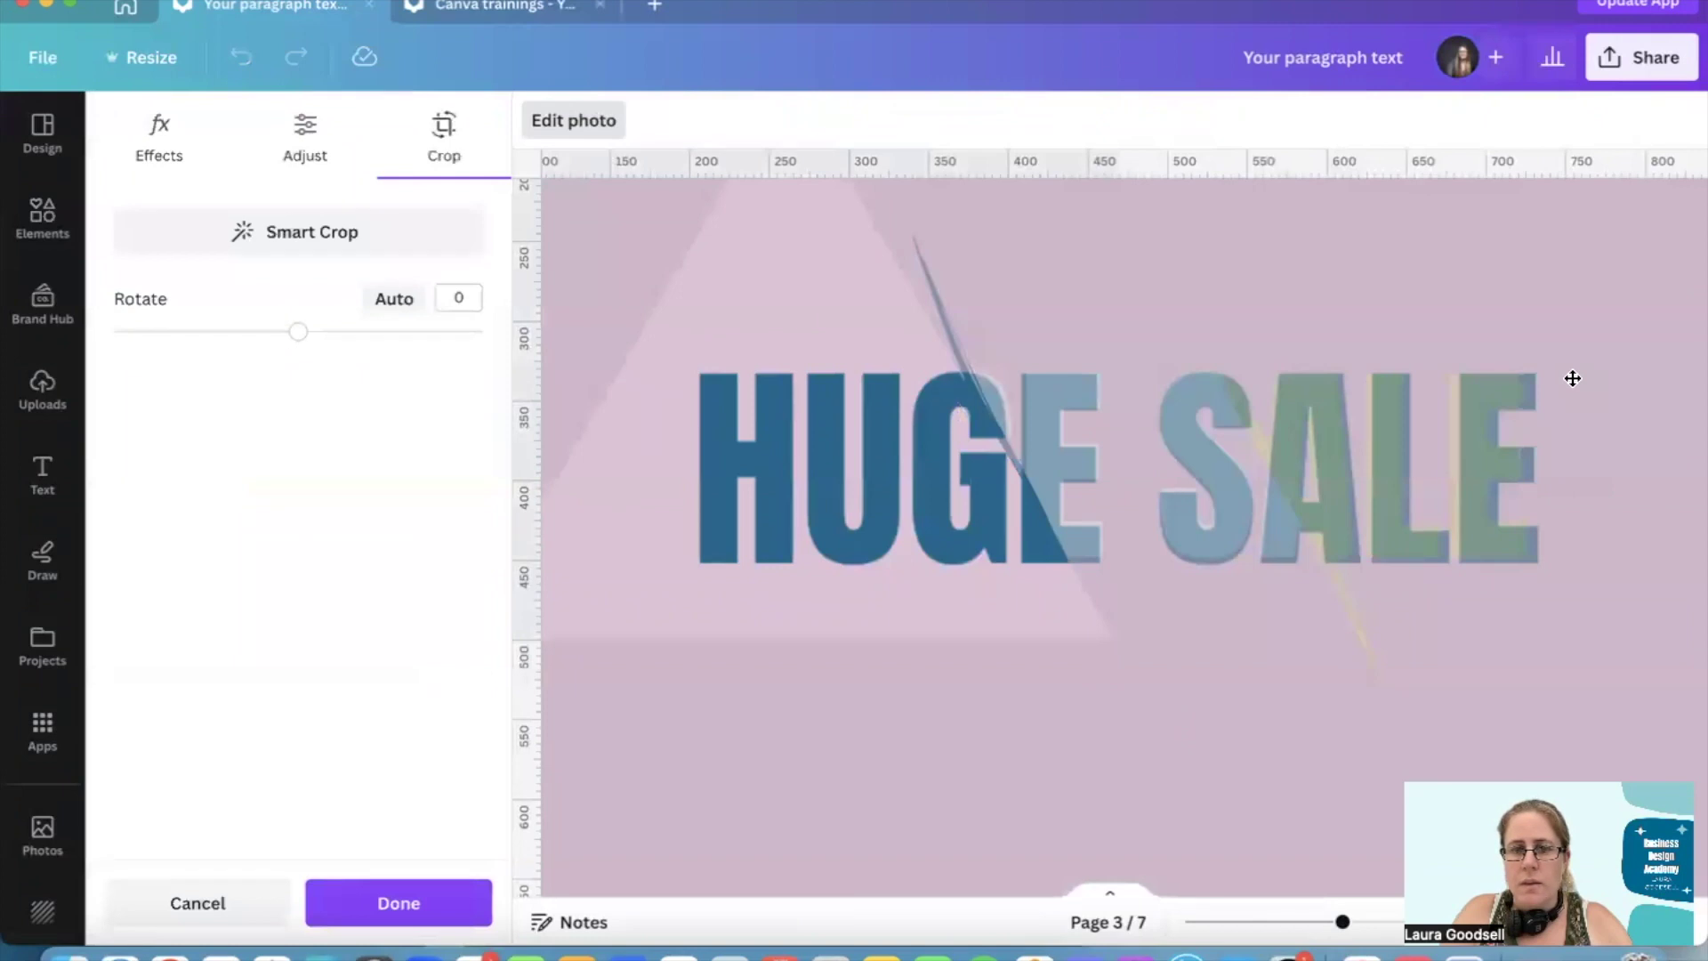
scroll(1572, 378, "down", 5)
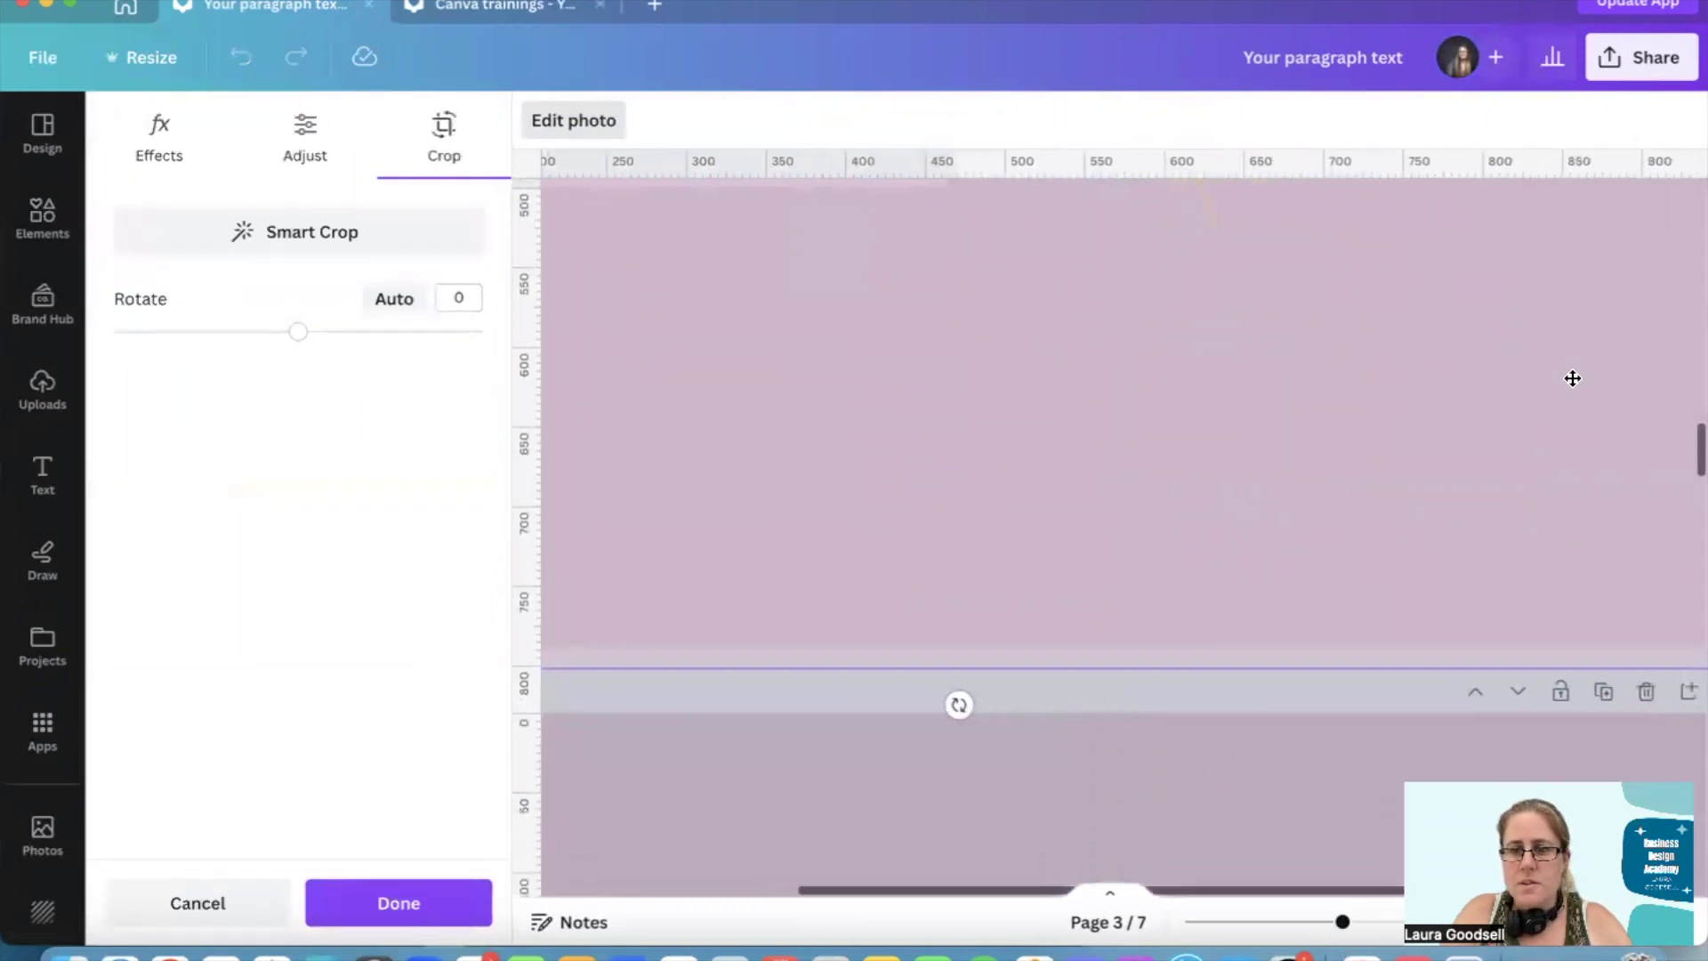
scroll(1572, 378, "right", 2)
left_click_drag(1662, 666, 1645, 655)
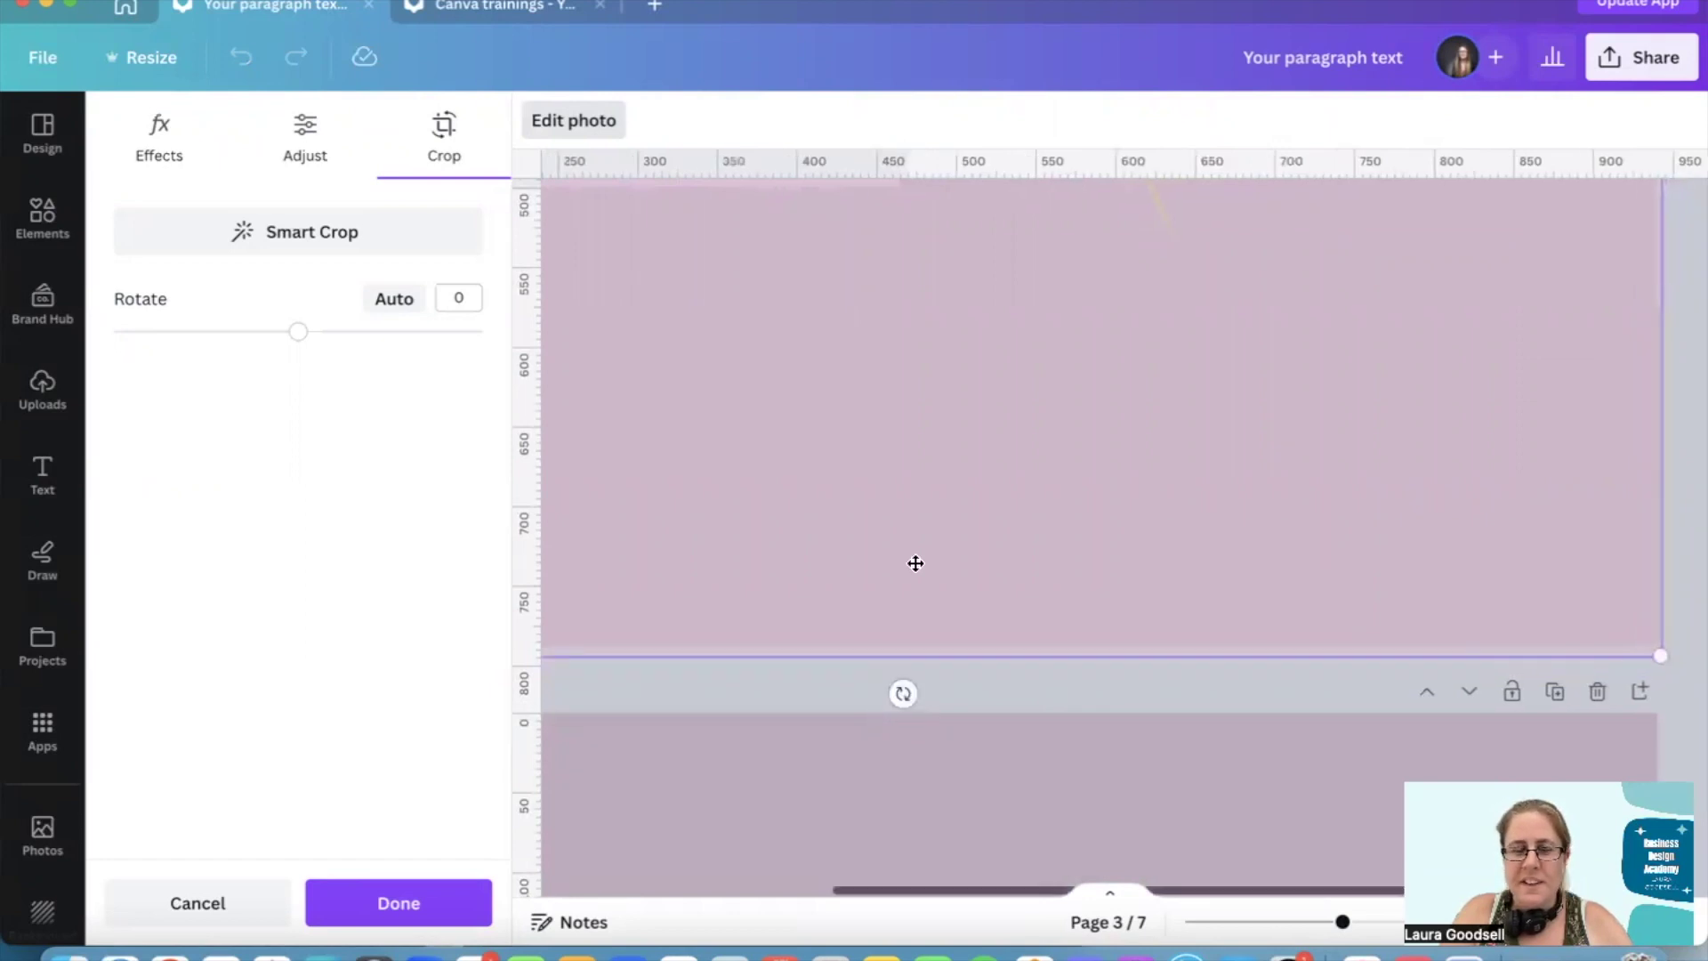
scroll(916, 563, "up", 5)
scroll(916, 563, "left", 1)
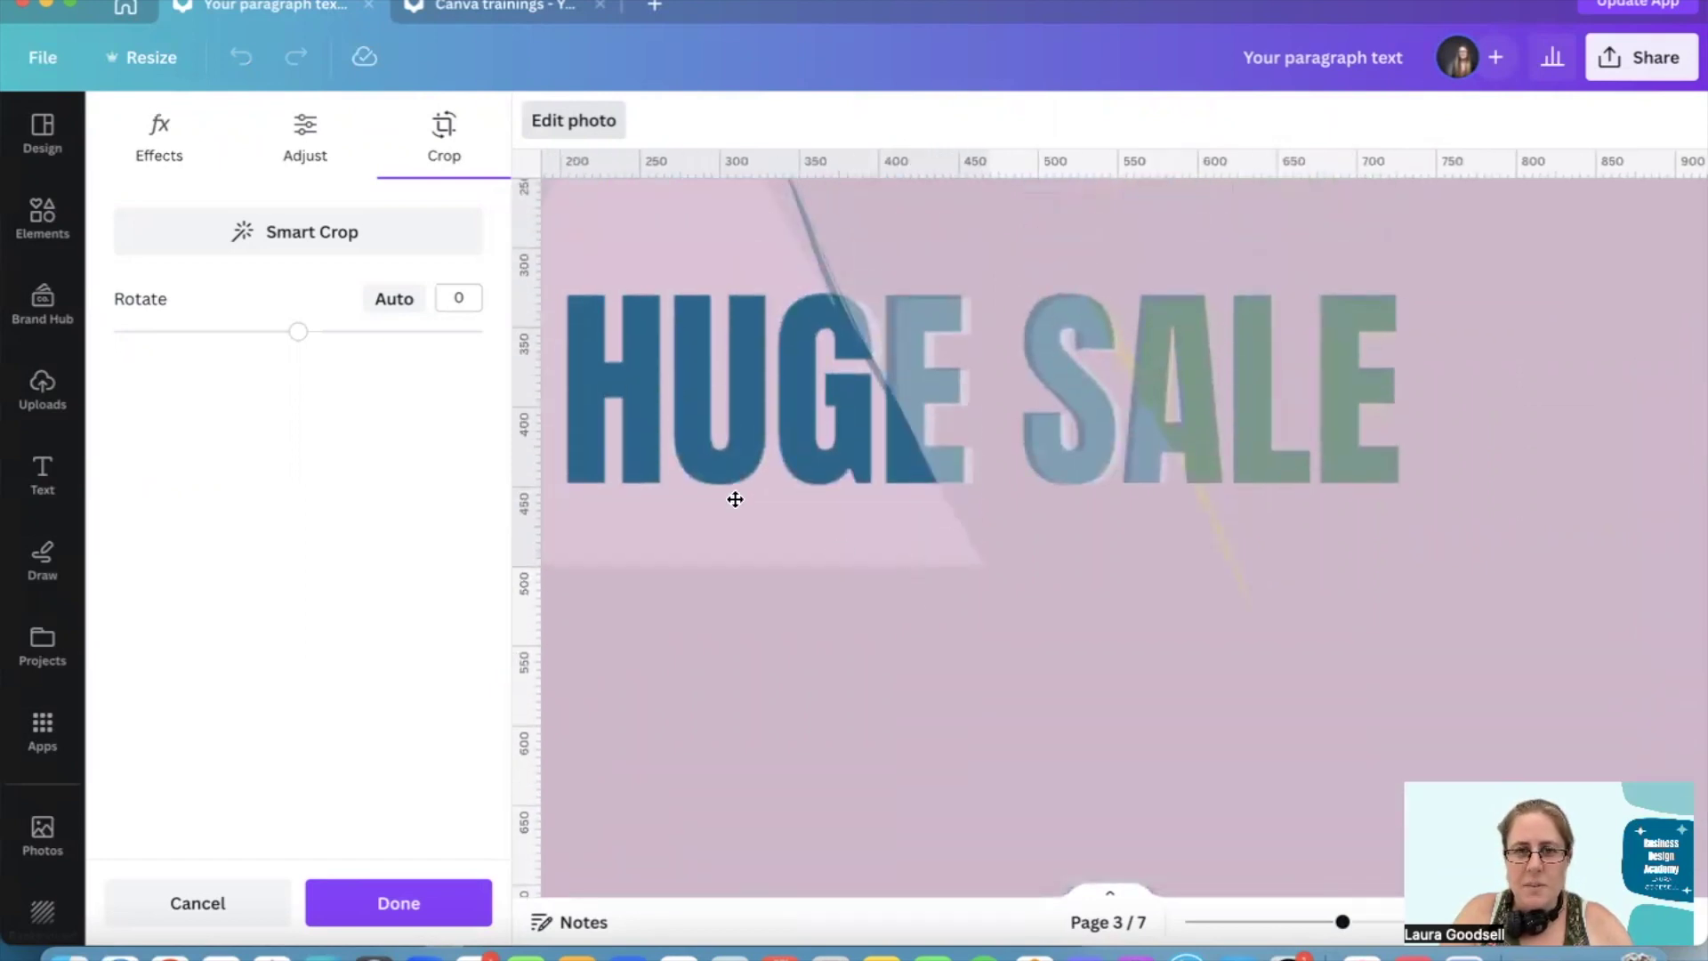
left_click_drag(736, 495, 754, 502)
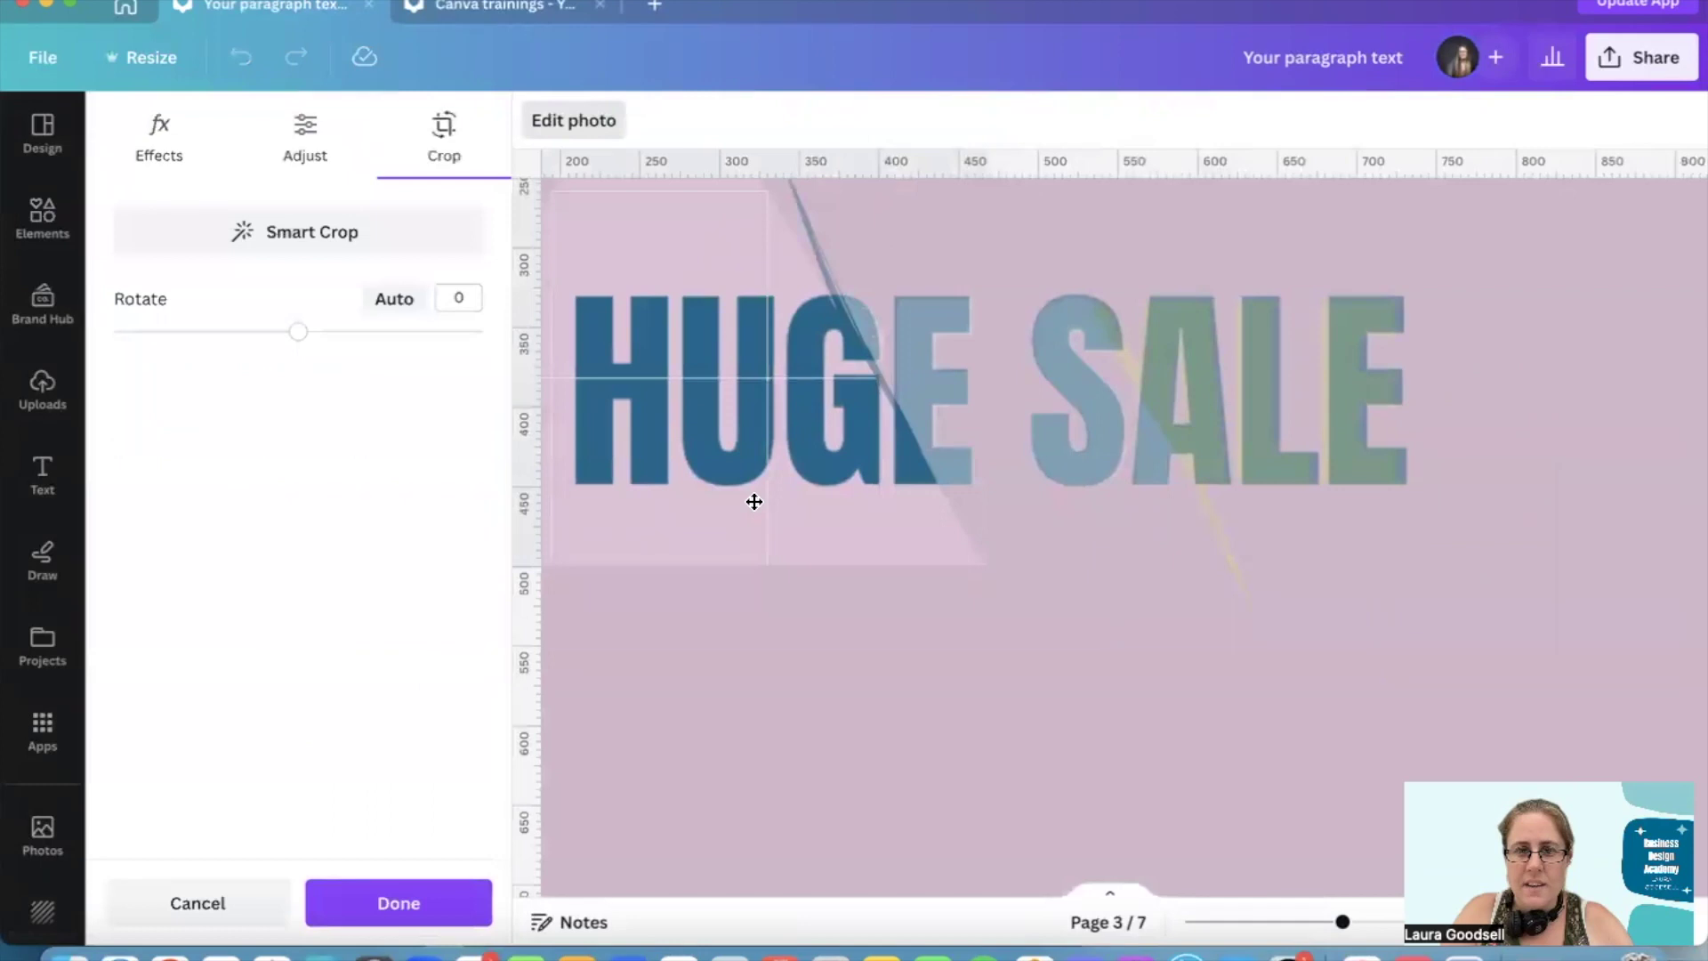
left_click(391, 903)
Nudge the blue slash two steps left to line it up with the G, then check the whole page
left_click(916, 436)
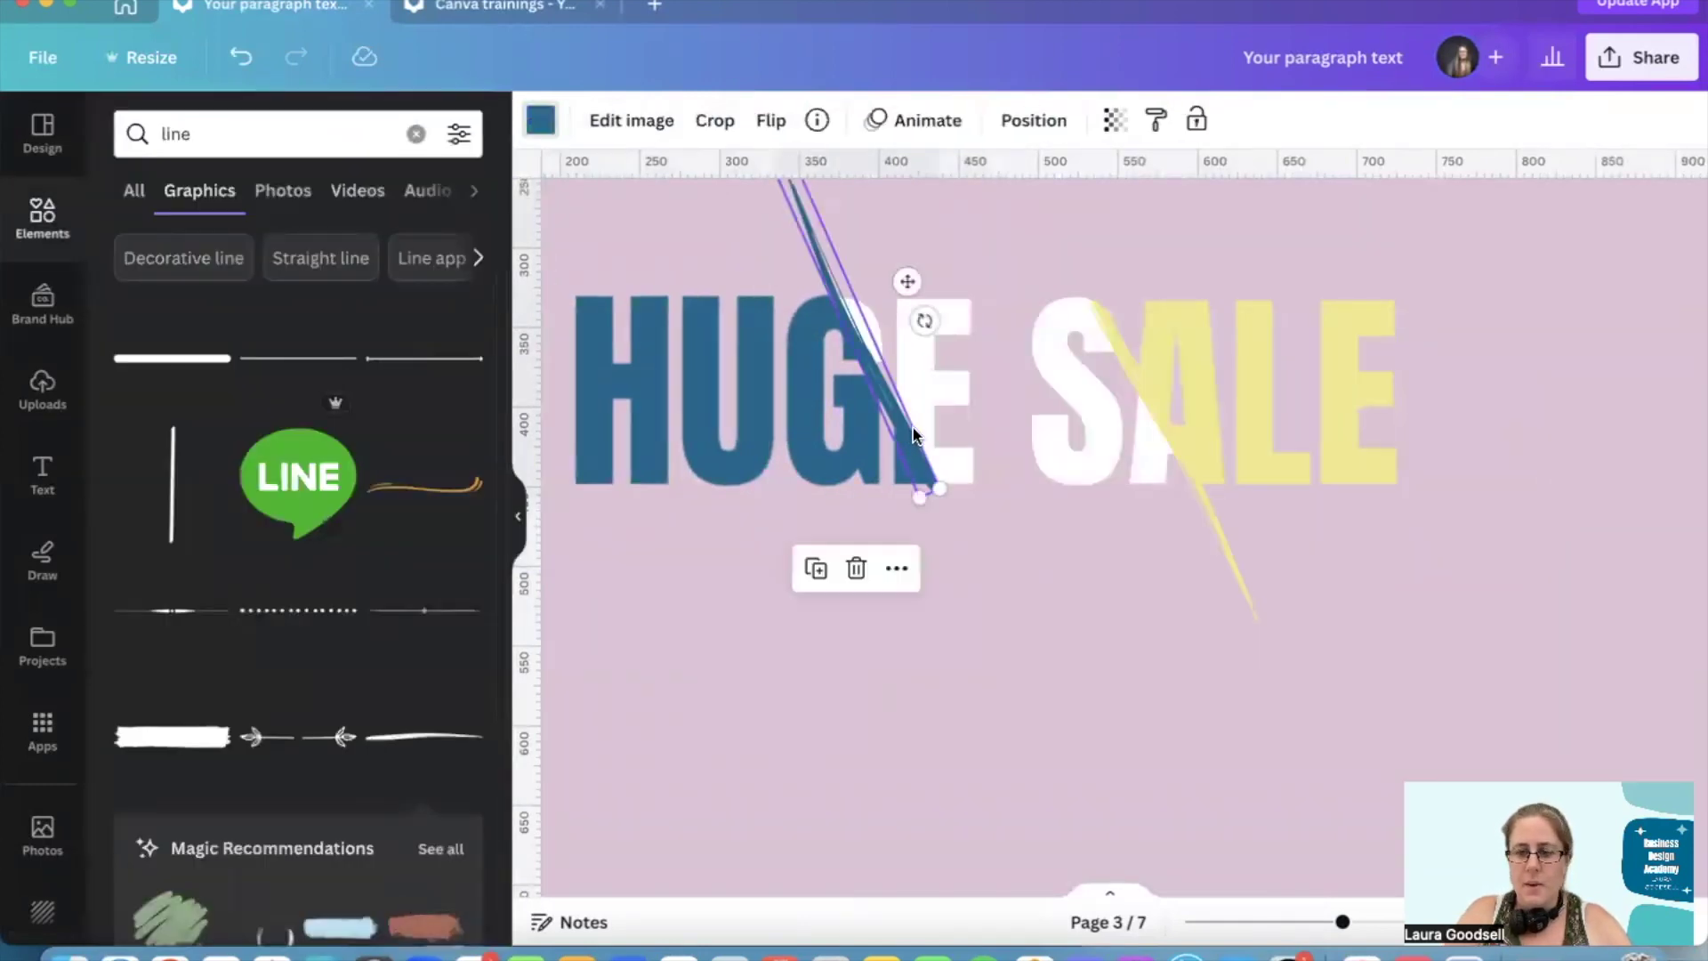
key("Left")
key("Left")
key("Left")
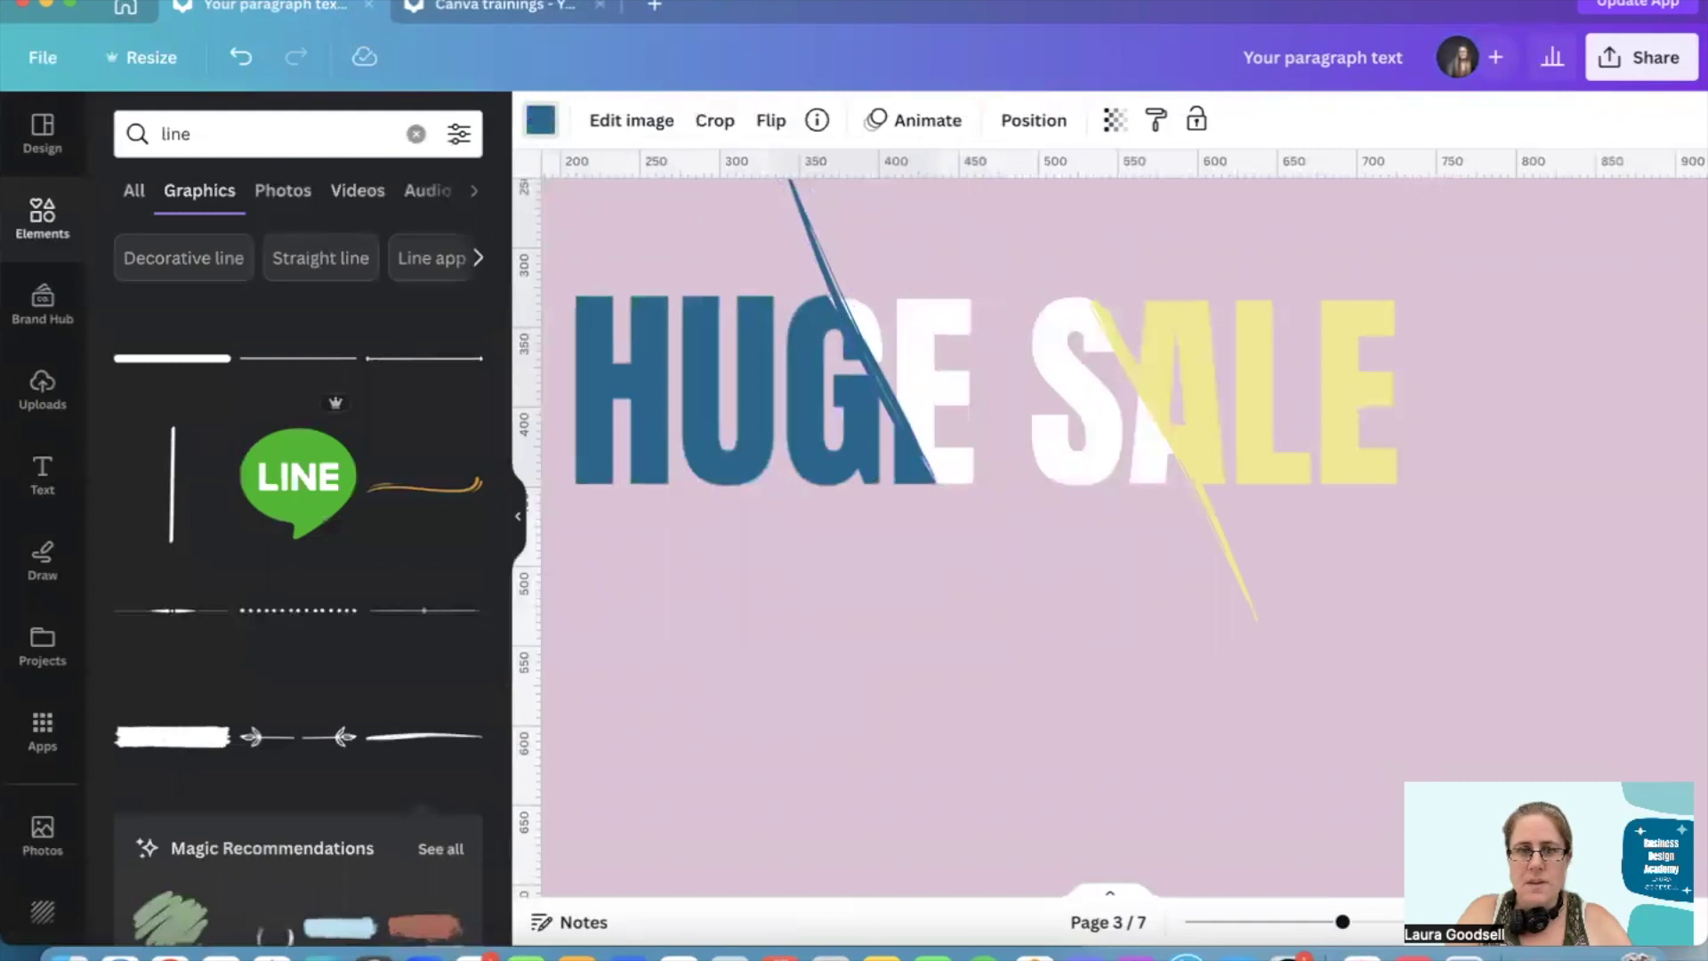
key("Left")
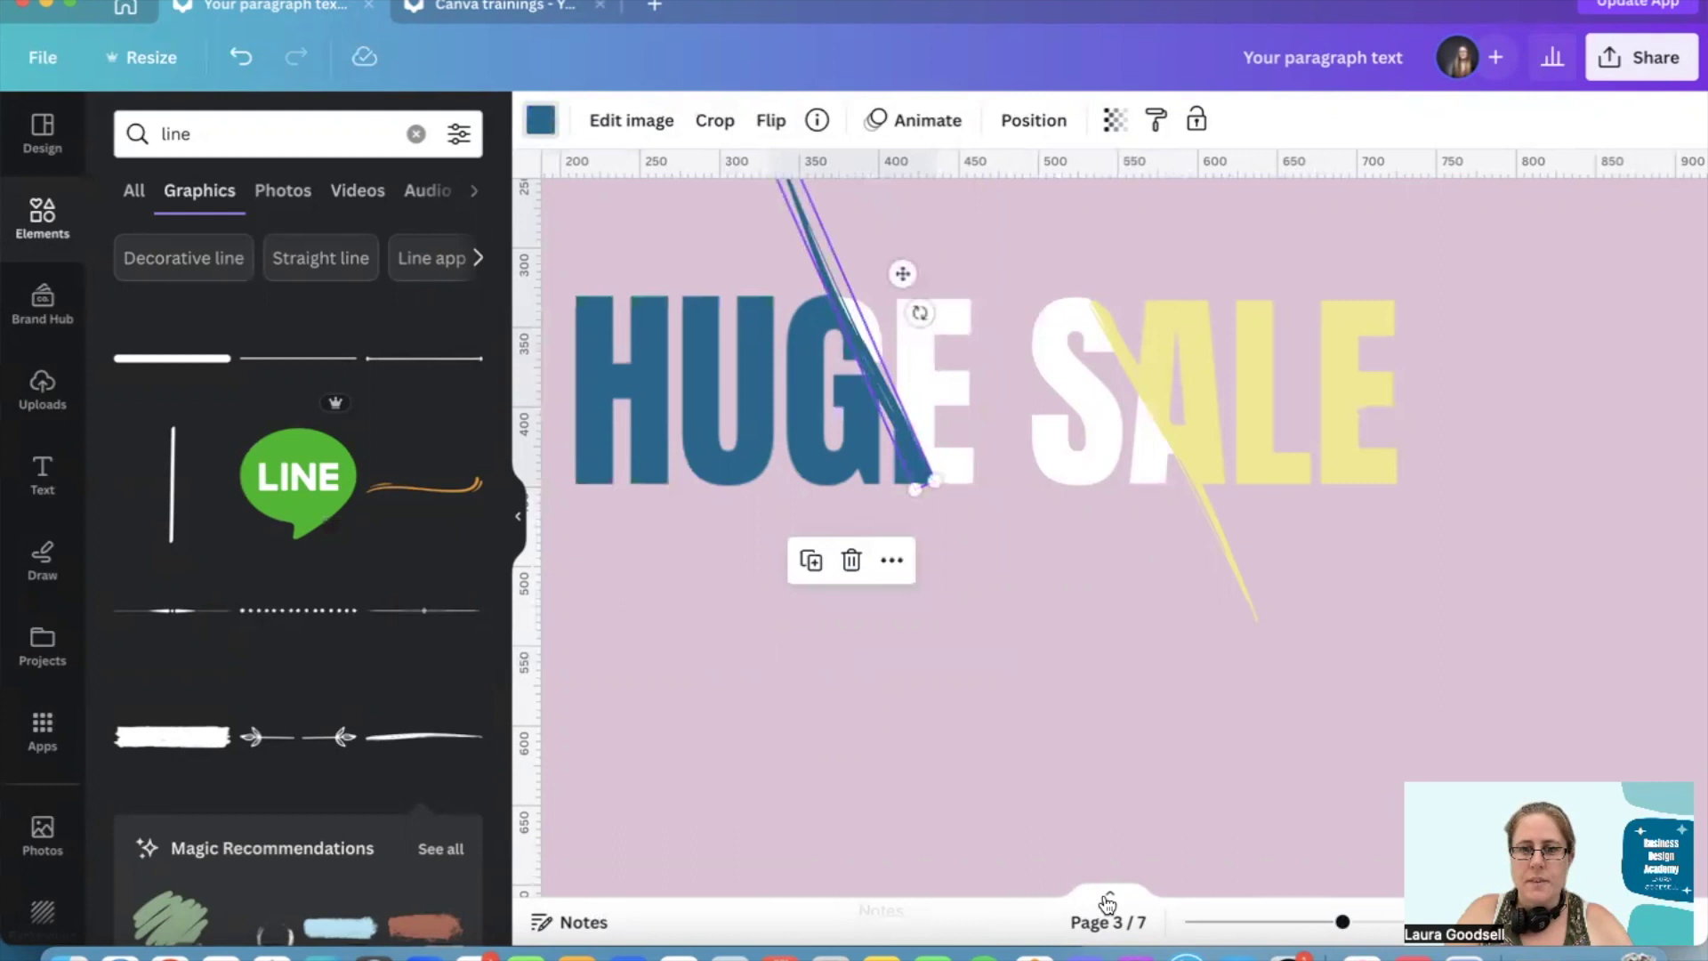
left_click(1279, 923)
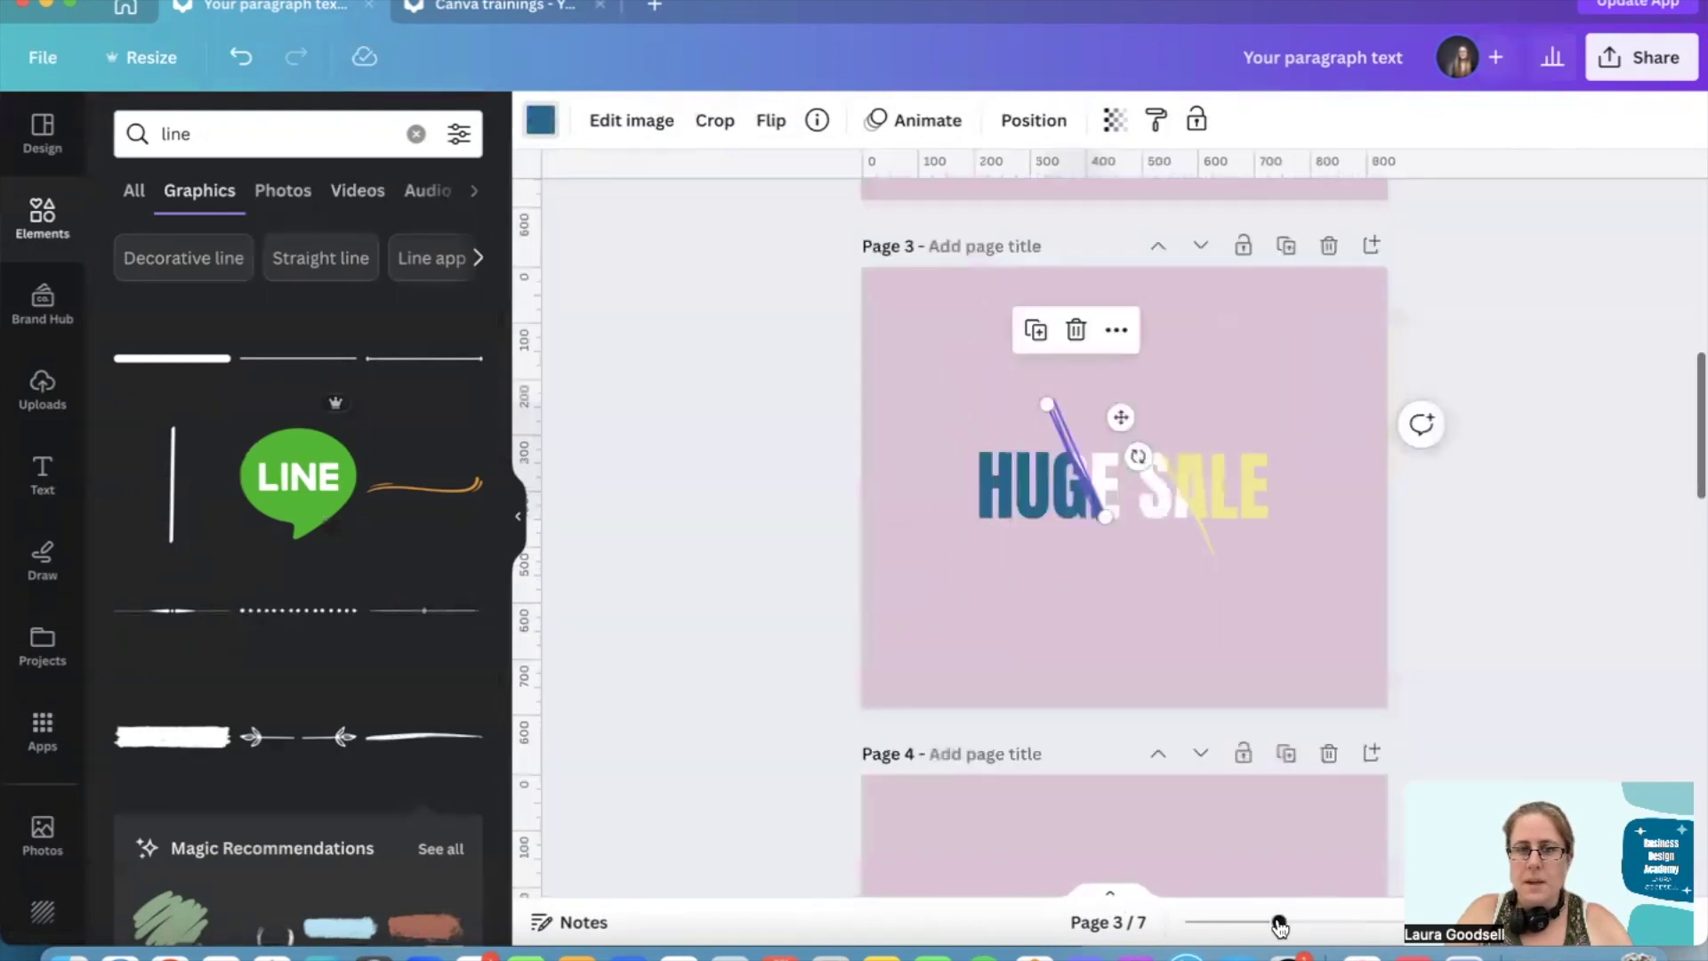
left_click(733, 522)
scroll(794, 547, "up", 1)
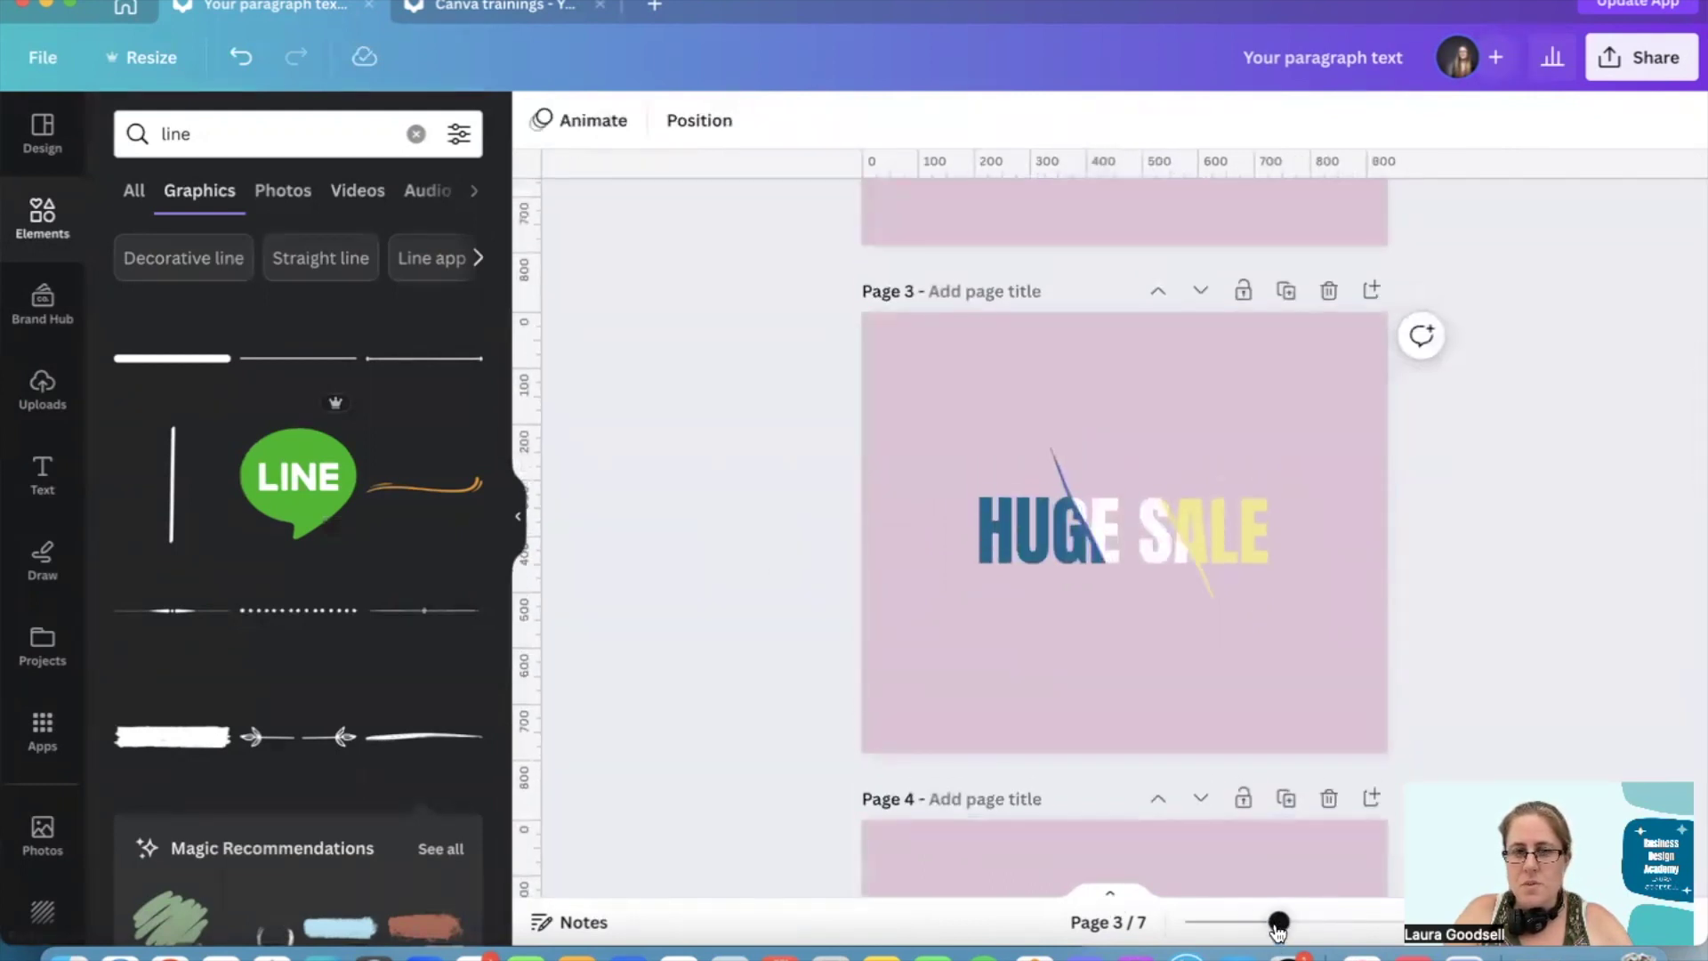
left_click_drag(1278, 922, 1324, 924)
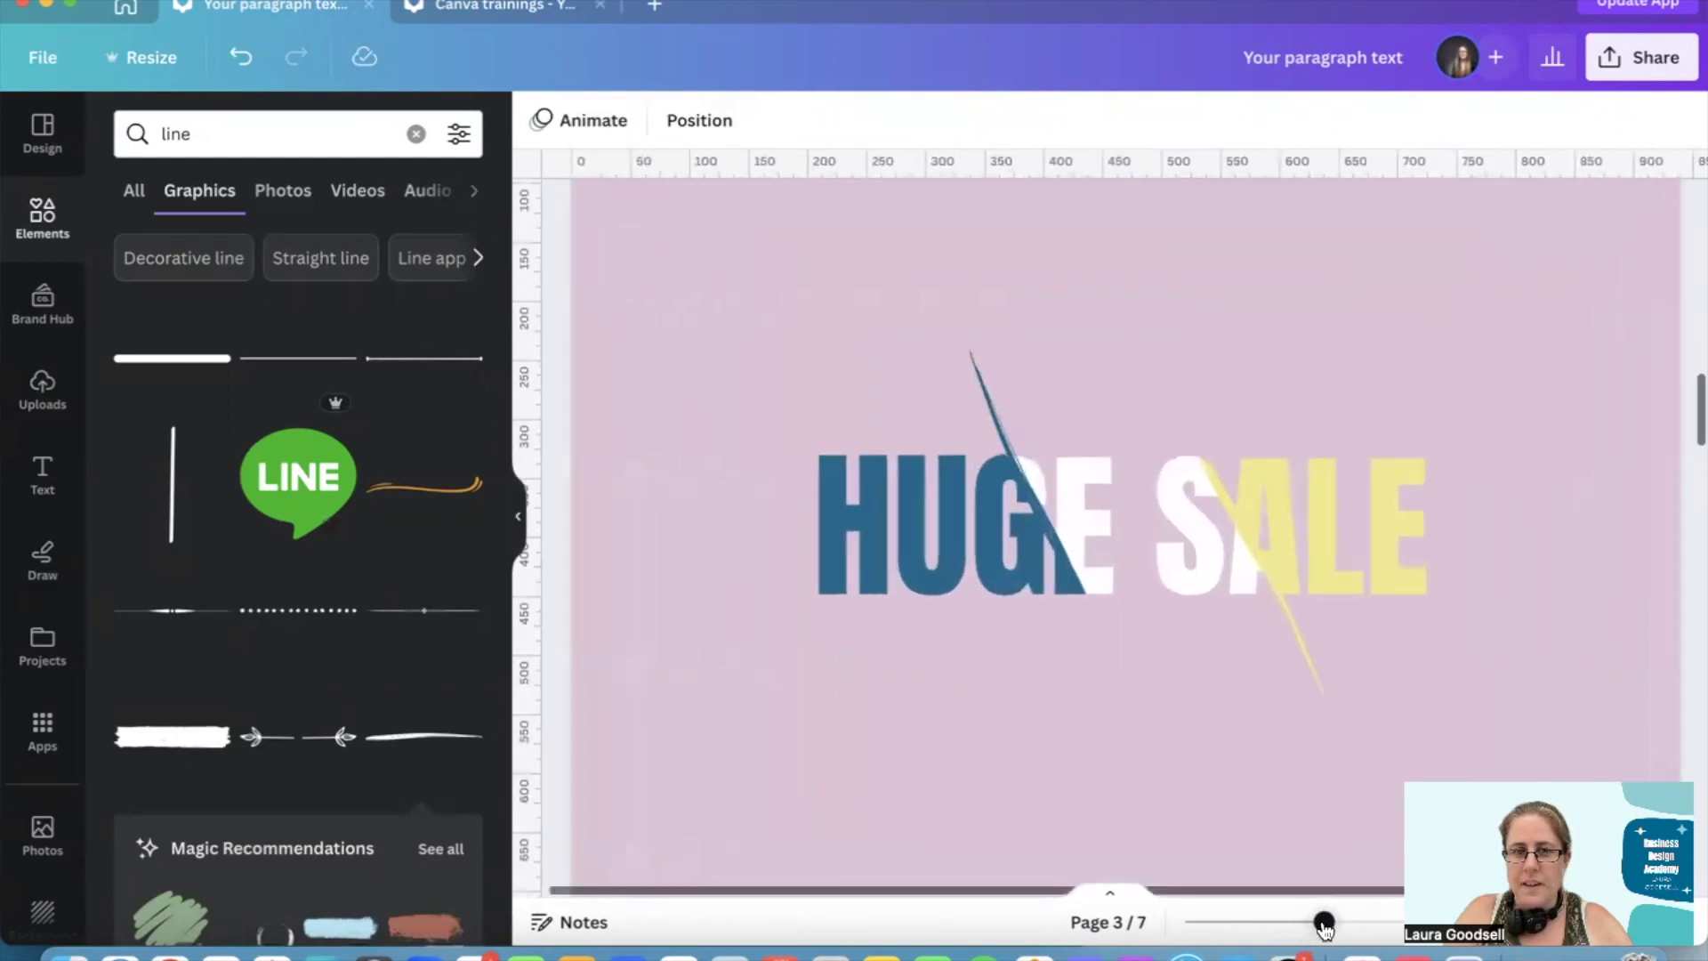